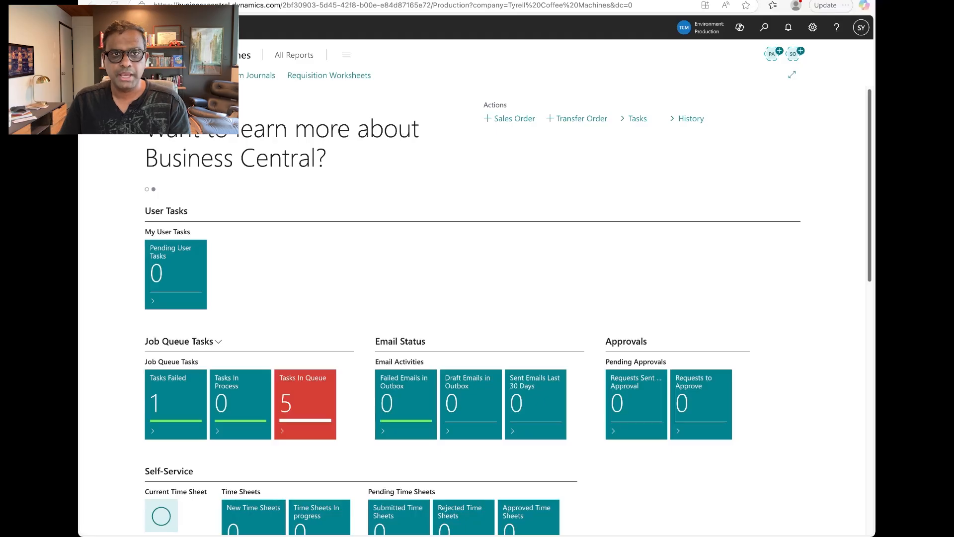
Change the Experience setting in Company Information to Premium.
{"action": "left_click", "coordinate": [813, 28]}
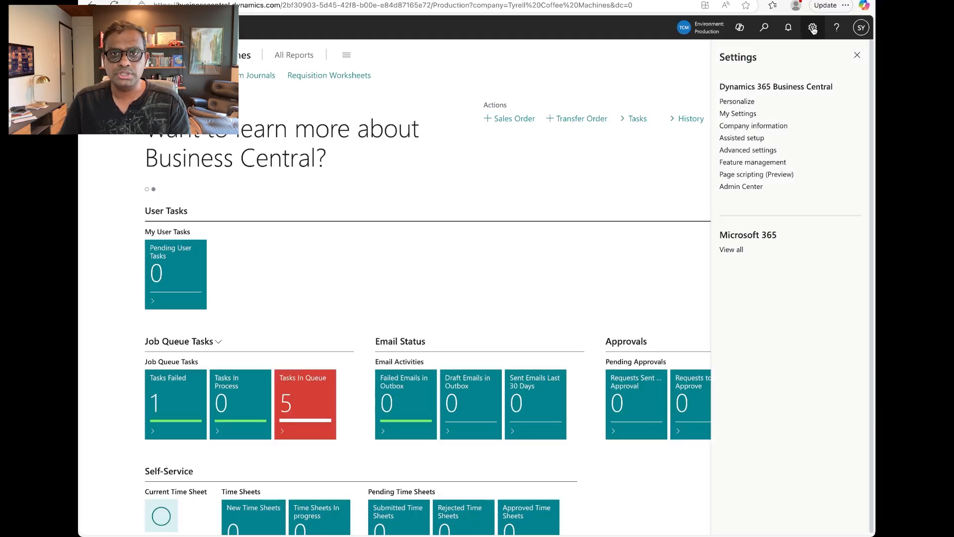
{"action": "left_click", "coordinate": [753, 128]}
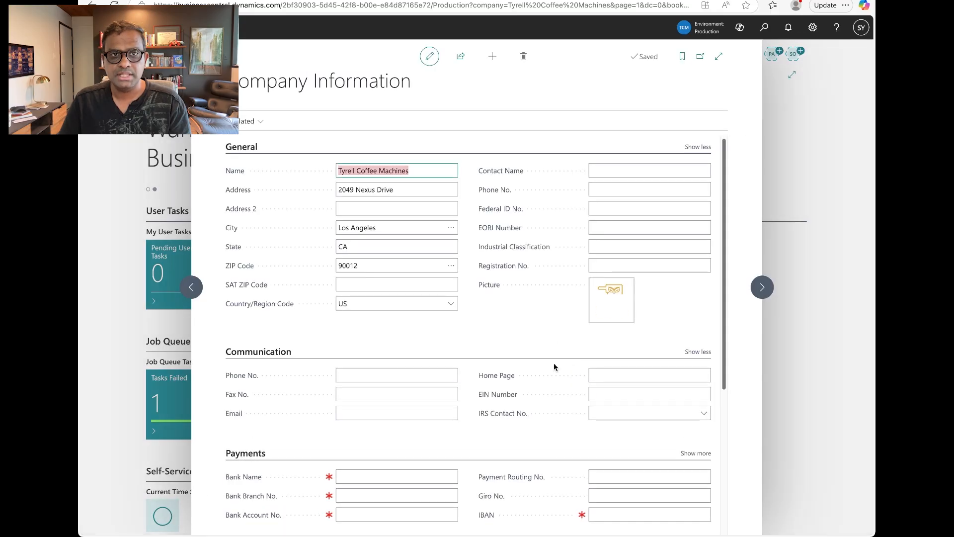
{"action": "scroll", "coordinate": [640, 381], "scroll_direction": "down", "scroll_amount": 5}
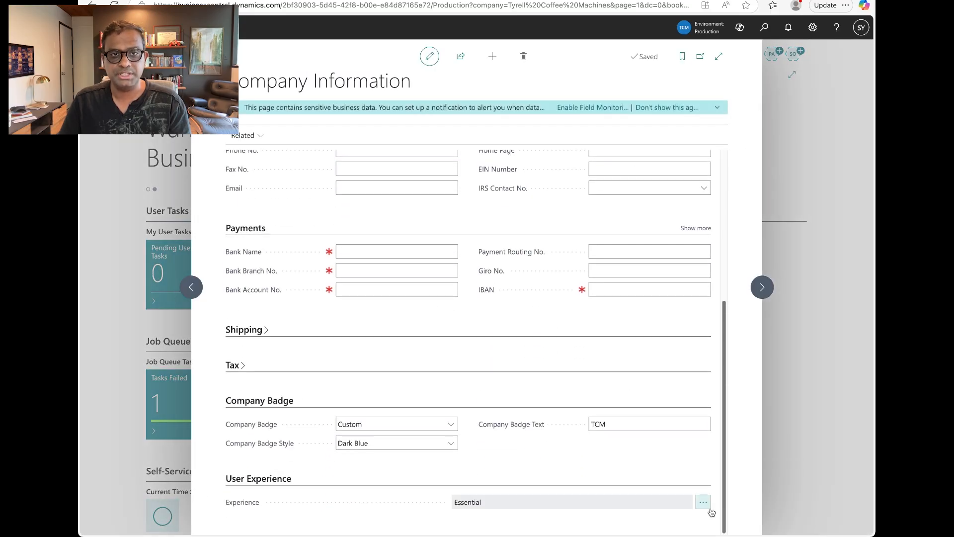
{"action": "left_click", "coordinate": [704, 503]}
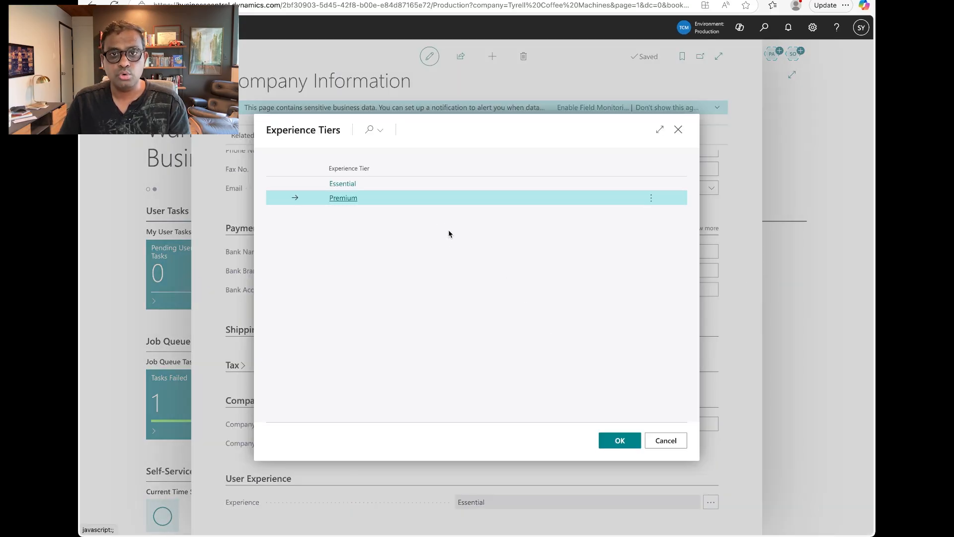
{"action": "left_click", "coordinate": [623, 443]}
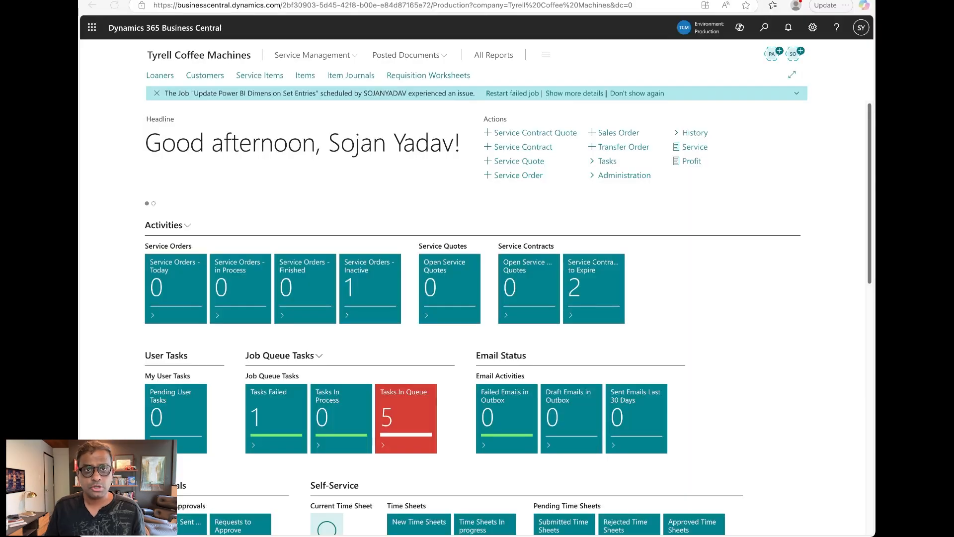
Open service item SV000001 from Service Items and show the full list of service item groups.
{"action": "left_click", "coordinate": [766, 30]}
{"action": "type", "text": "serv"}
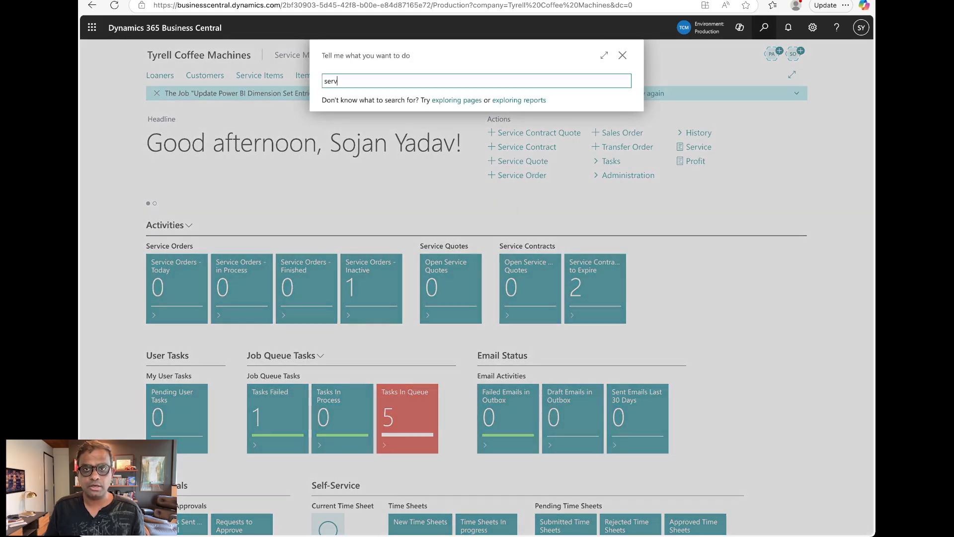
{"action": "type", "text": " items"}
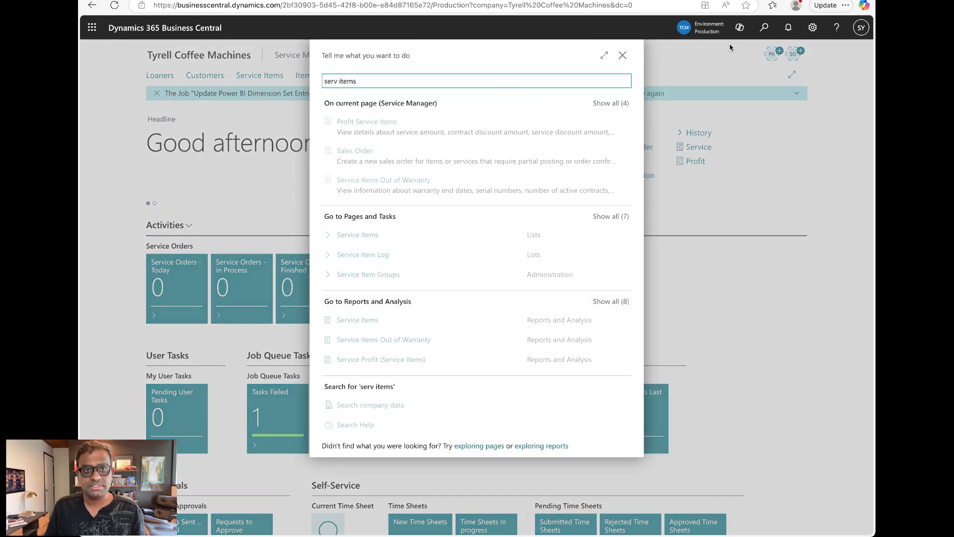
{"action": "scroll", "coordinate": [377, 213], "scroll_direction": "down", "scroll_amount": 1}
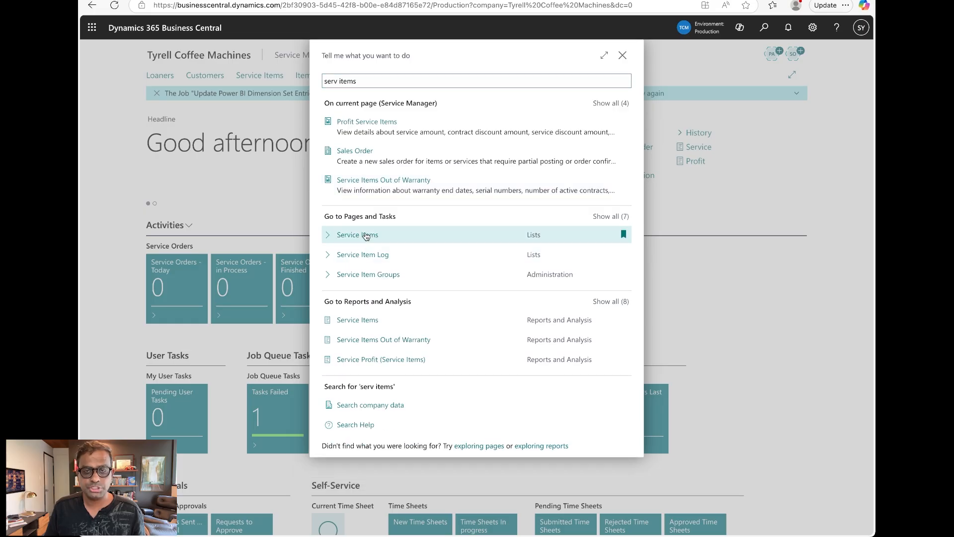
{"action": "left_click", "coordinate": [365, 236]}
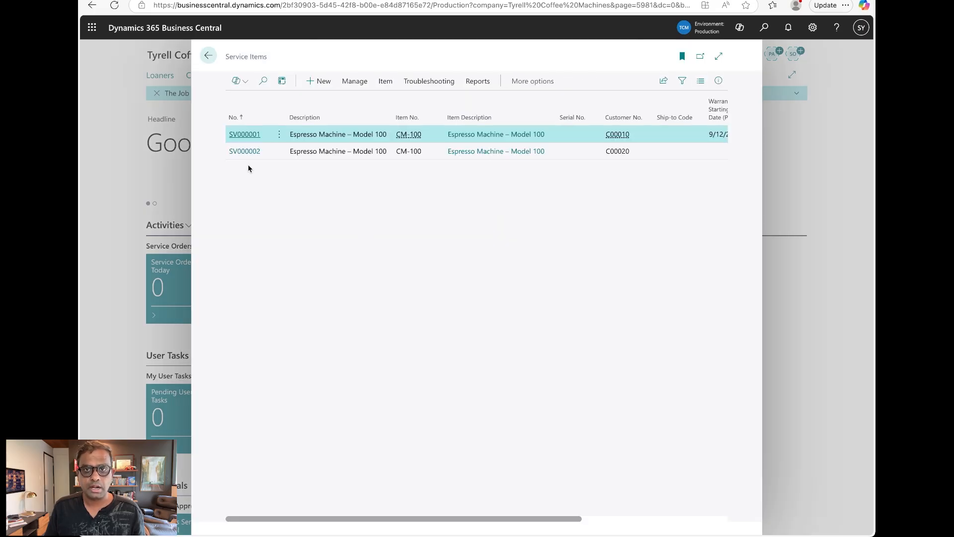
{"action": "left_click", "coordinate": [249, 135]}
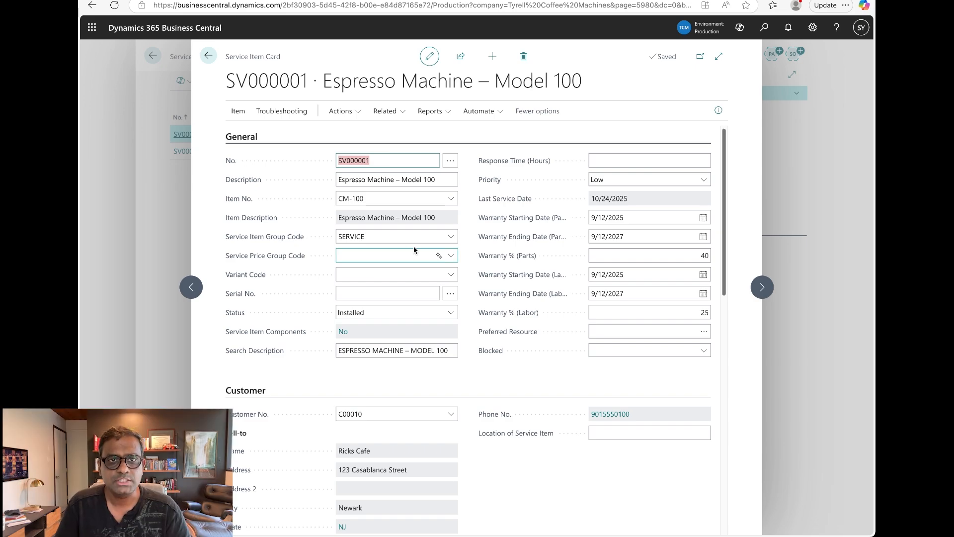
{"action": "left_click", "coordinate": [455, 237]}
{"action": "left_click", "coordinate": [452, 238]}
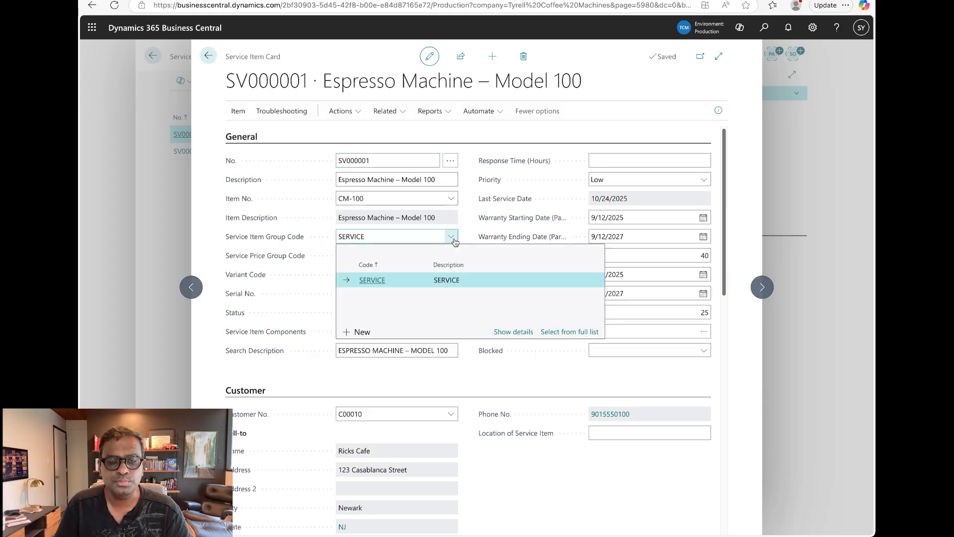
{"action": "left_click", "coordinate": [512, 331]}
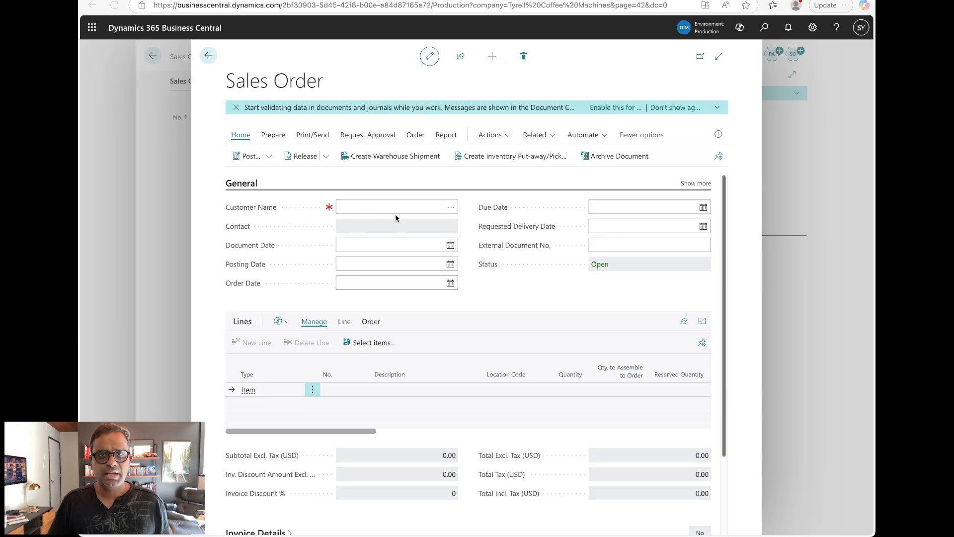
Set customer Ricks Cafe and add one CM-100 espresso machine line from location MAIN.
{"action": "left_click", "coordinate": [455, 210]}
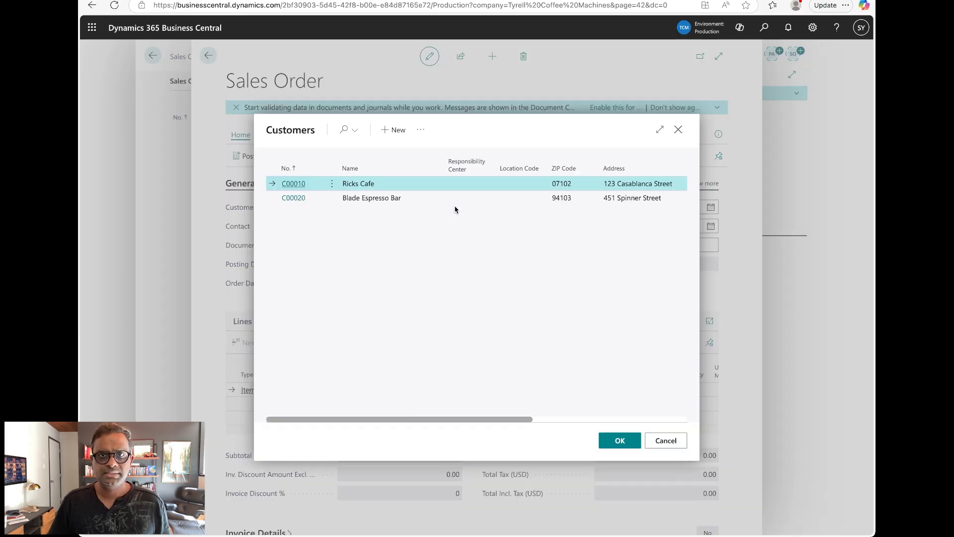
{"action": "left_click", "coordinate": [625, 444]}
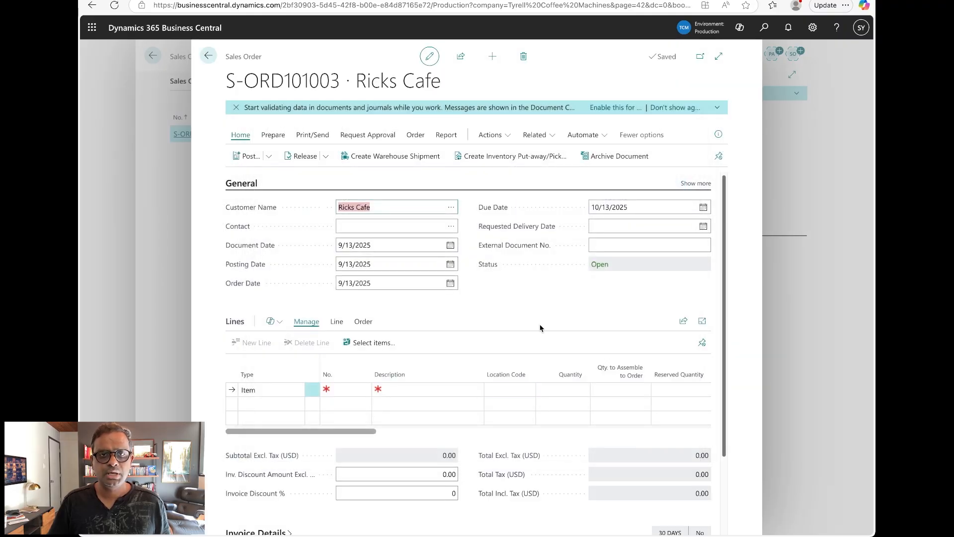
{"action": "left_click", "coordinate": [348, 389]}
{"action": "left_click", "coordinate": [365, 391]}
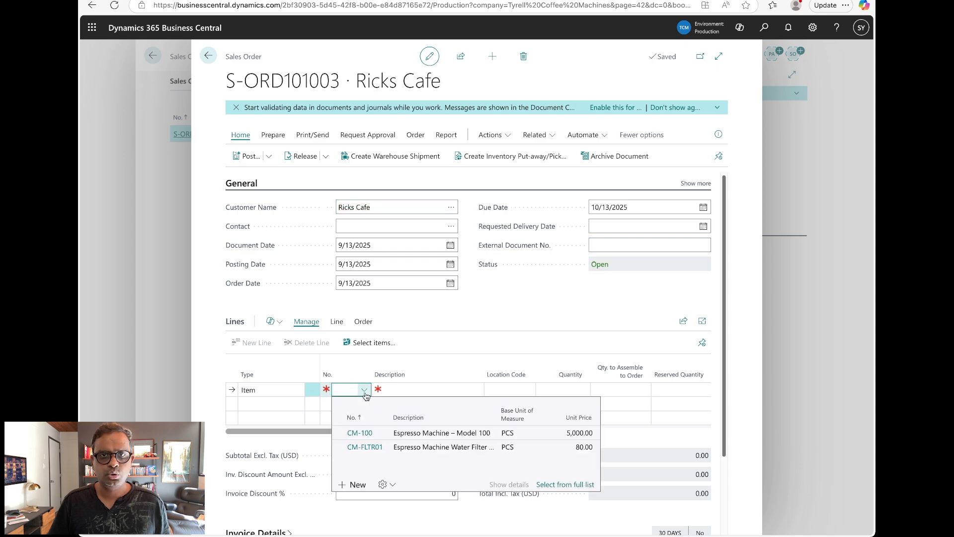
{"action": "left_click", "coordinate": [449, 435]}
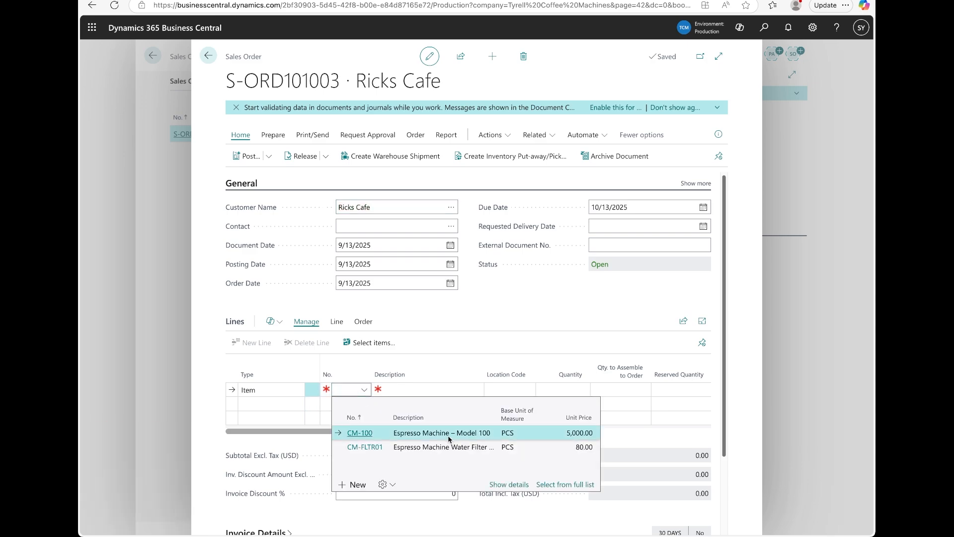
{"action": "left_click", "coordinate": [448, 434]}
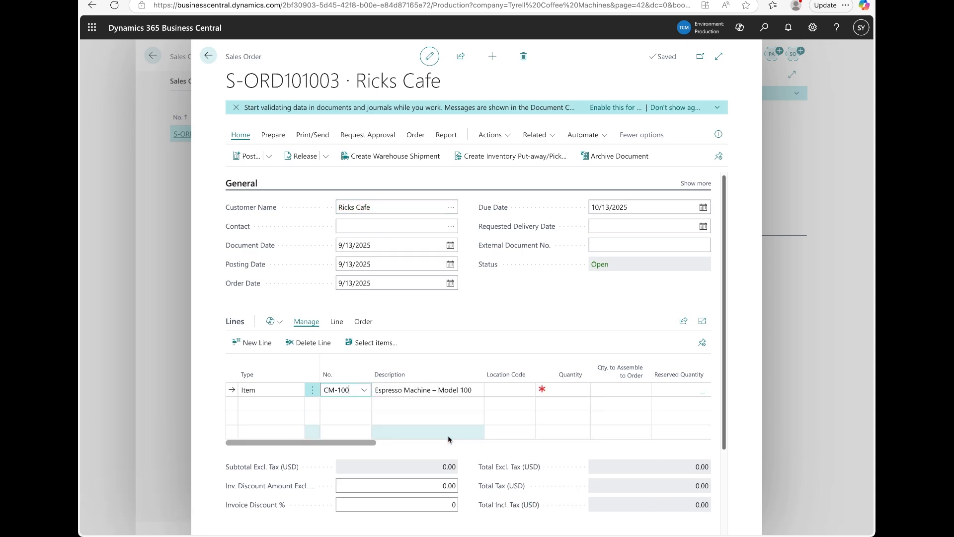
{"action": "left_click", "coordinate": [508, 388]}
{"action": "type", "text": "MAIN"}
{"action": "key", "text": "Tab"}
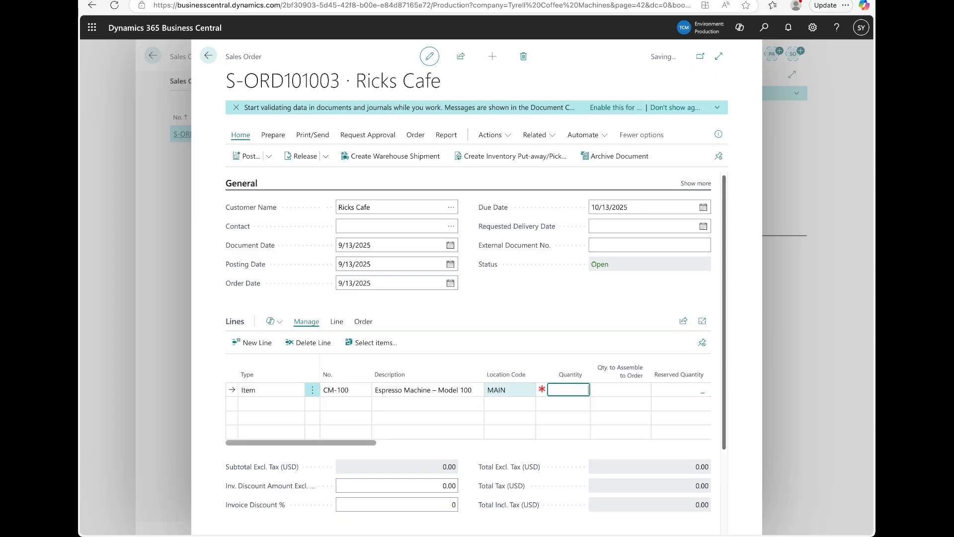
{"action": "type", "text": "1"}
{"action": "key", "text": "Tab"}
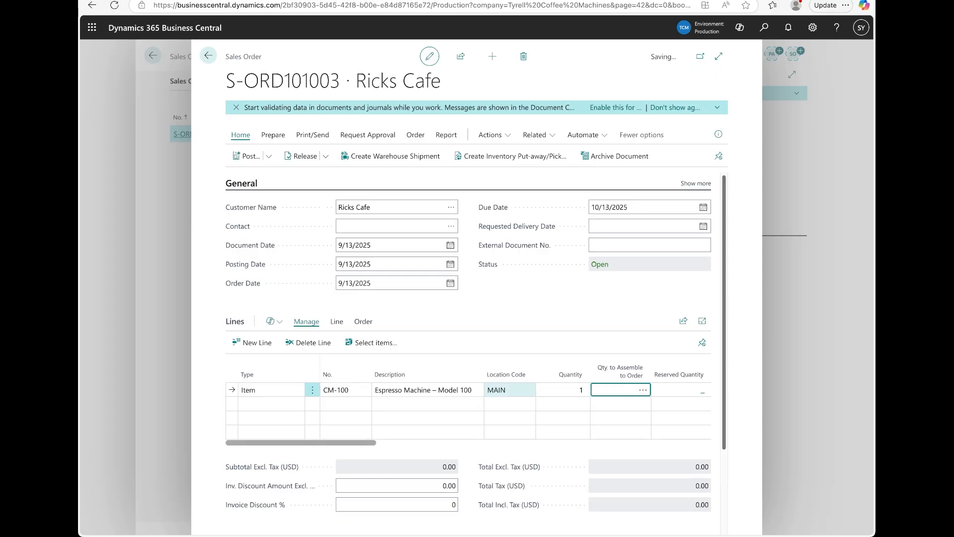
{"action": "key", "text": "Tab"}
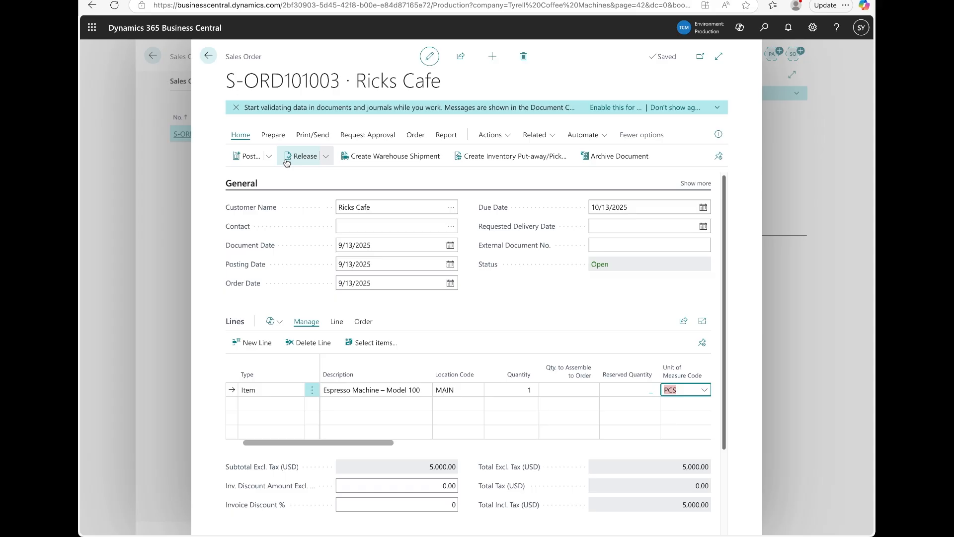
Post the Ricks Cafe sales order.
{"action": "left_click", "coordinate": [269, 160]}
{"action": "left_click", "coordinate": [259, 182]}
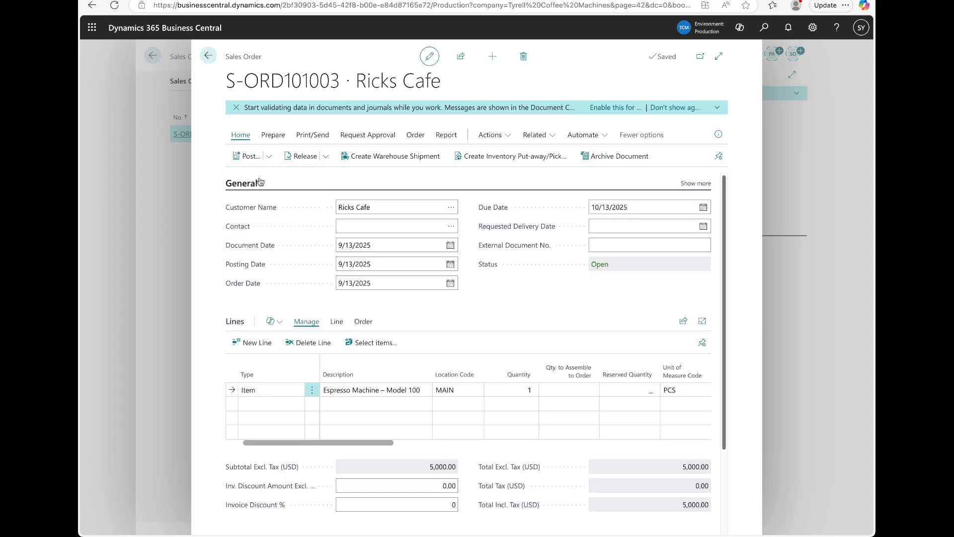
{"action": "left_click", "coordinate": [524, 318]}
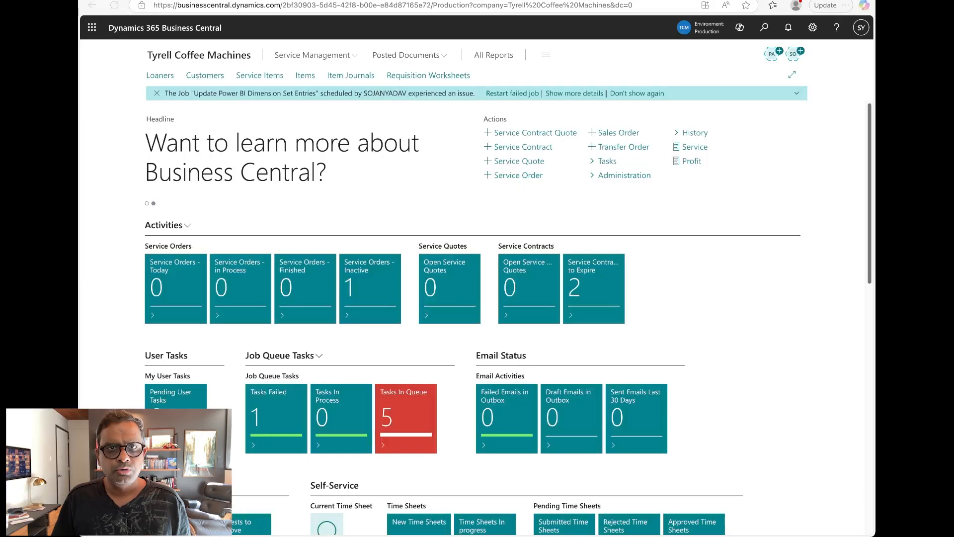
Find the Service Items list and open service item SV000003.
{"action": "left_click", "coordinate": [766, 29]}
{"action": "type", "text": "serv item"}
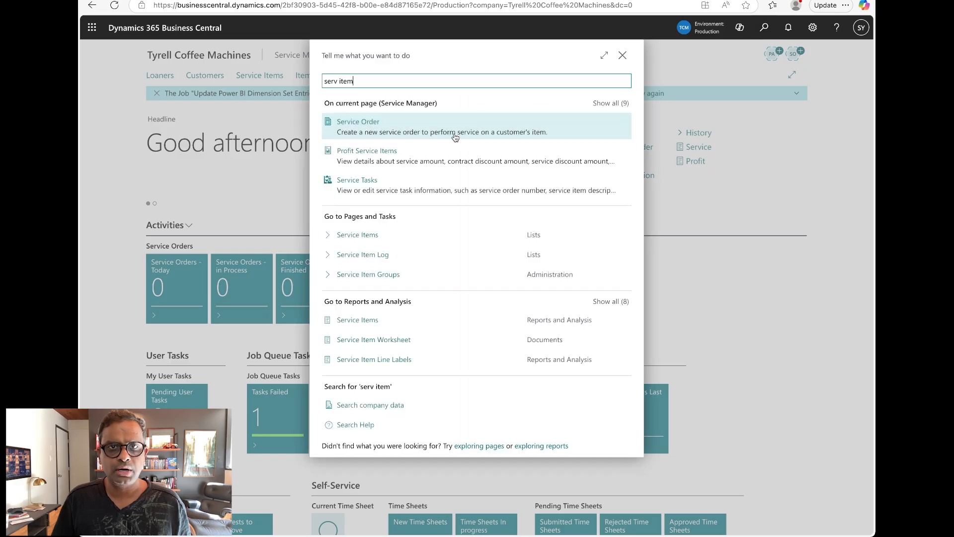
{"action": "left_click", "coordinate": [366, 240]}
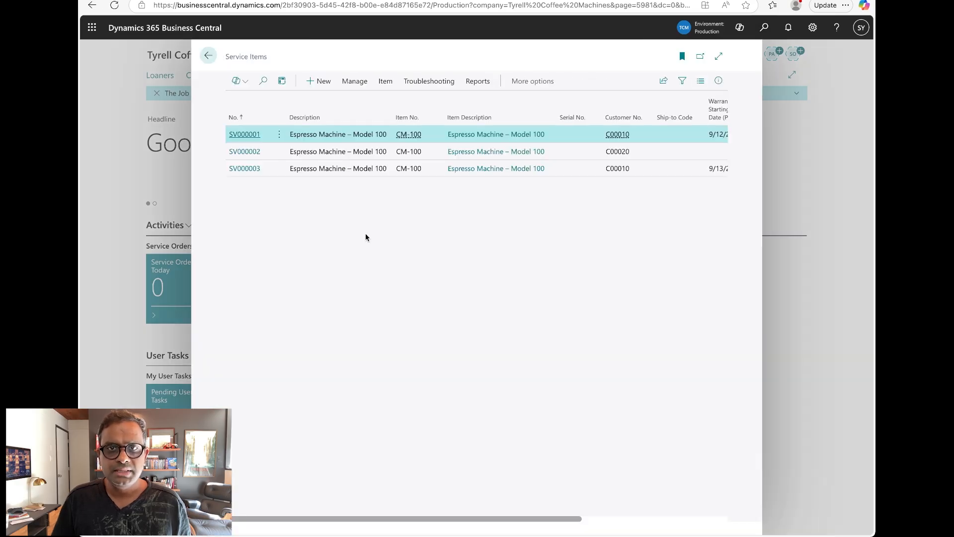
{"action": "left_click", "coordinate": [248, 170]}
{"action": "left_click", "coordinate": [249, 170]}
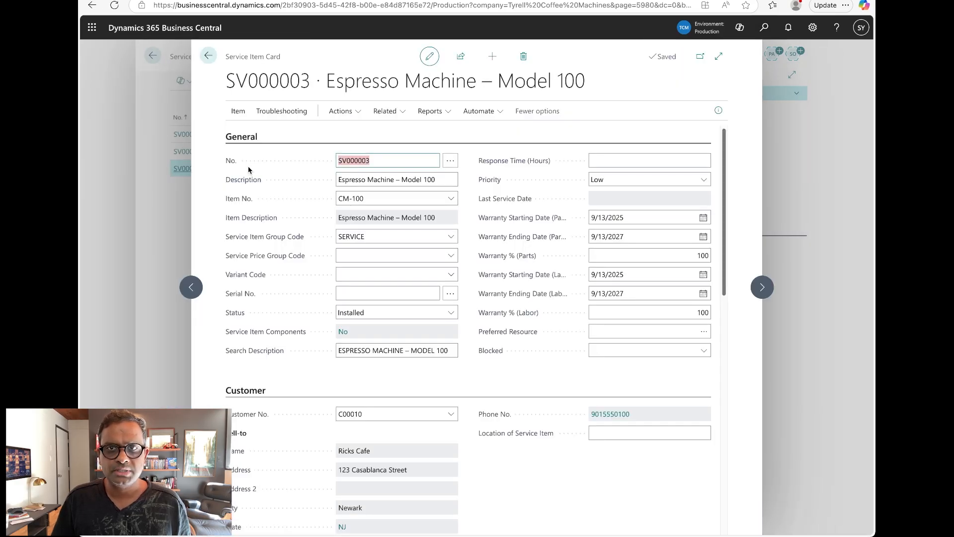
Change the Warranty % (Parts) to 40, leaving labor warranty unchanged.
{"action": "left_click", "coordinate": [643, 218]}
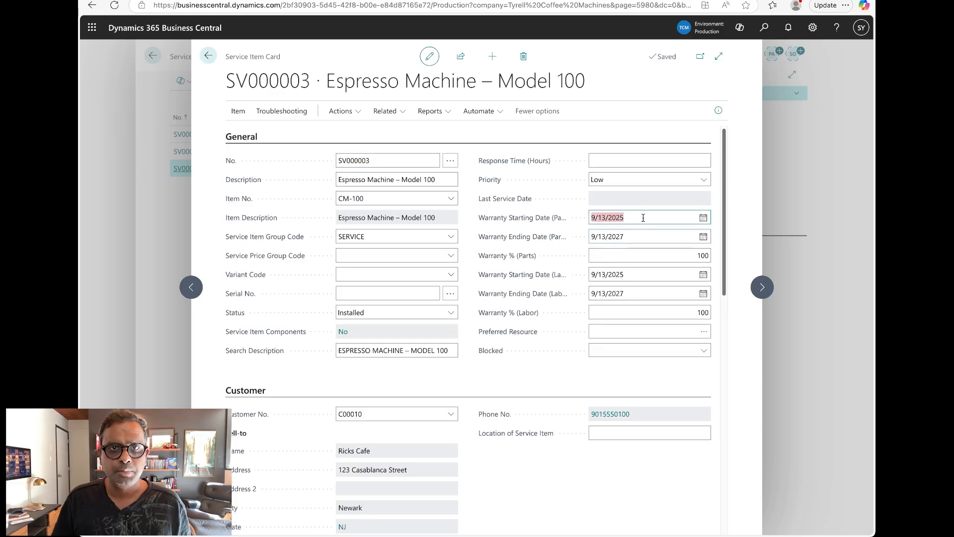
{"action": "left_click", "coordinate": [641, 237]}
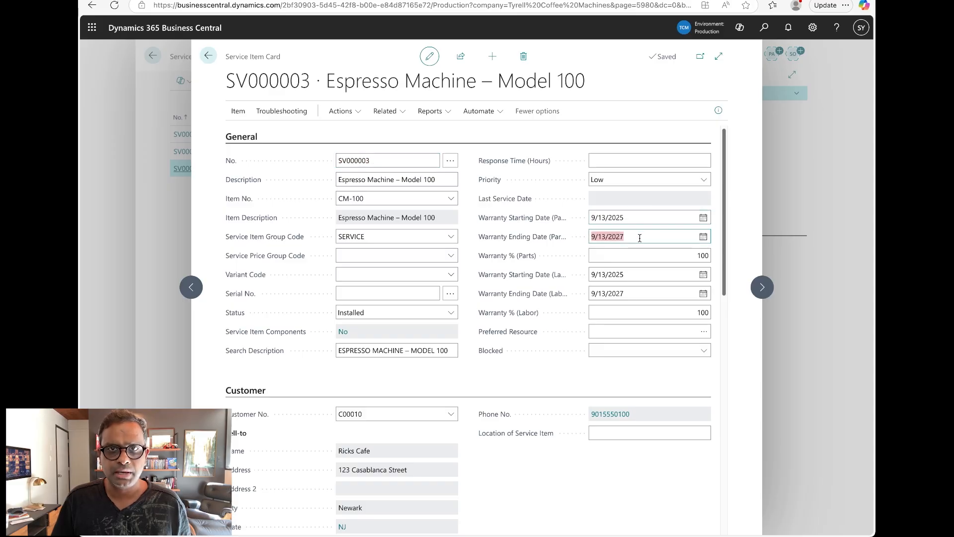
{"action": "left_click", "coordinate": [636, 256]}
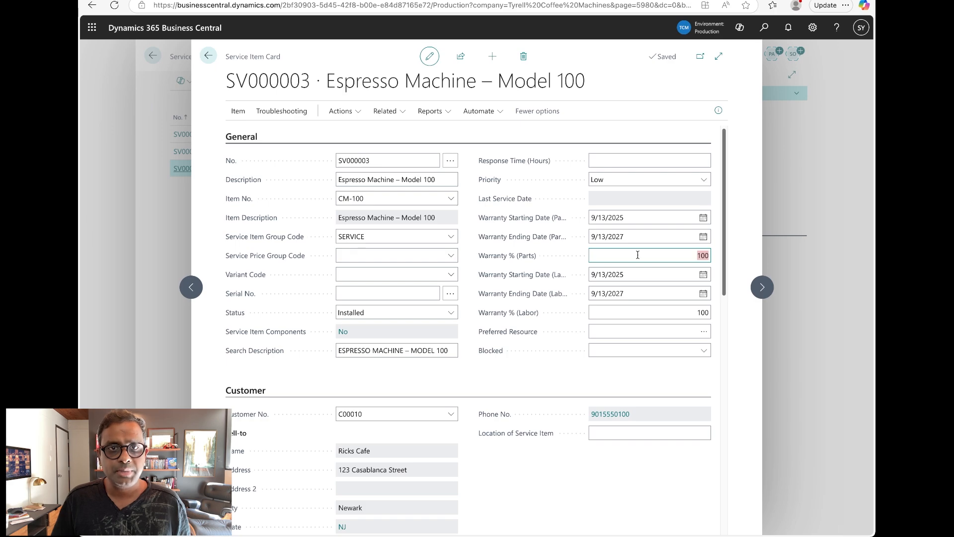
{"action": "type", "text": "25"}
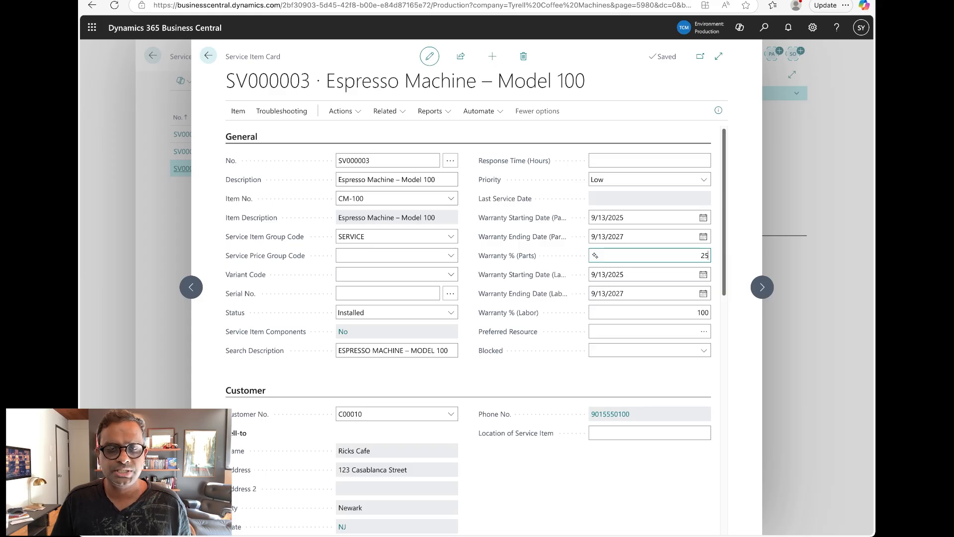
{"action": "key", "text": "BackSpace"}
{"action": "key", "text": "BackSpace"}
{"action": "type", "text": "40"}
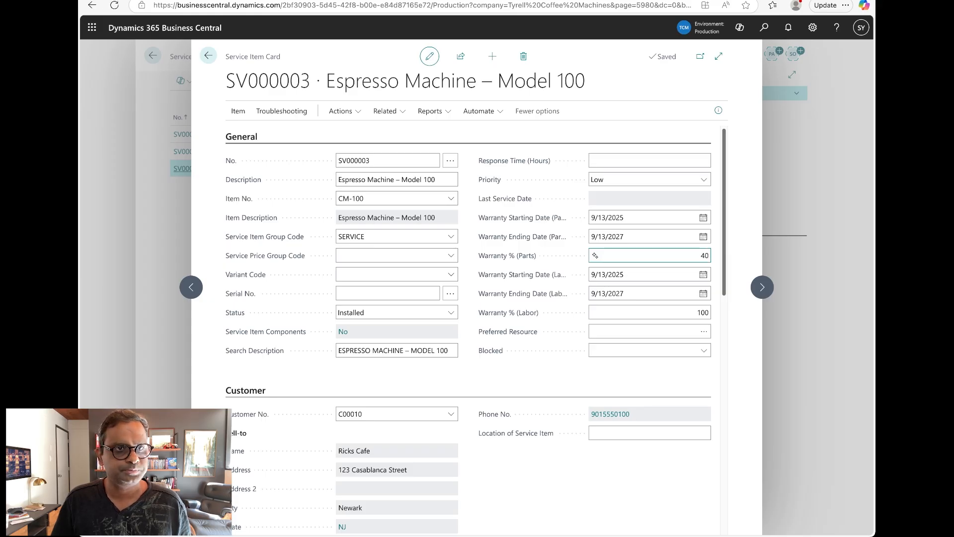
{"action": "left_click", "coordinate": [648, 313]}
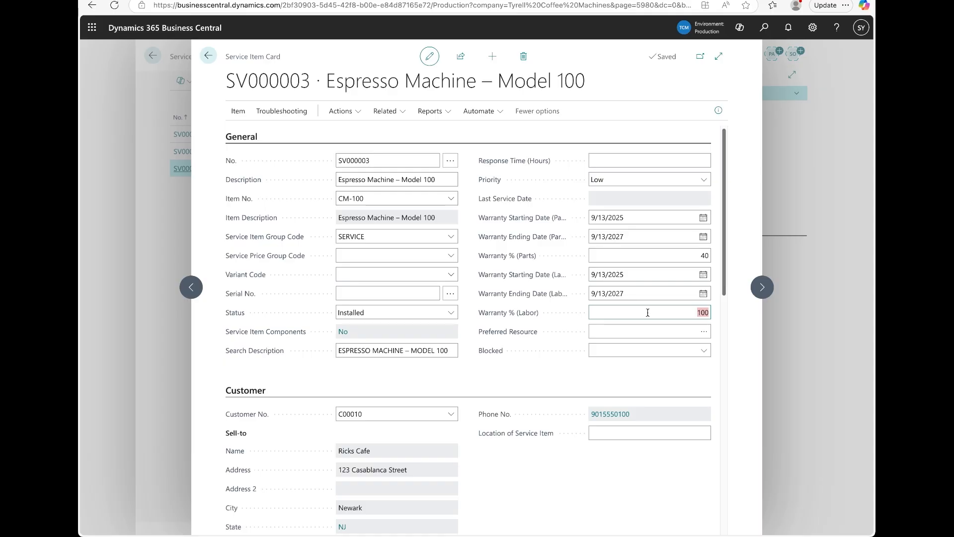
{"action": "type", "text": "0"}
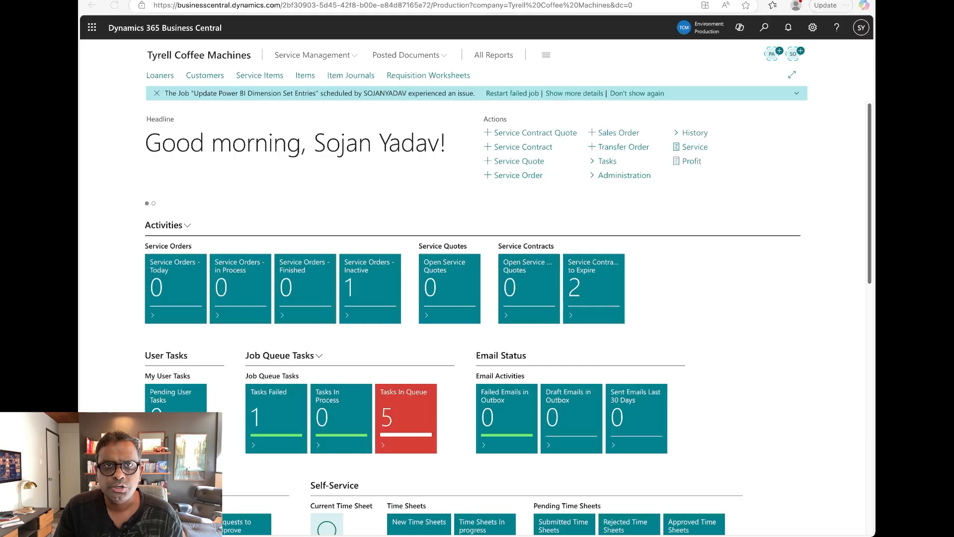
Create a new resource from the Resources list and enter the technician's name.
{"action": "left_click", "coordinate": [764, 32]}
{"action": "left_click", "coordinate": [764, 31]}
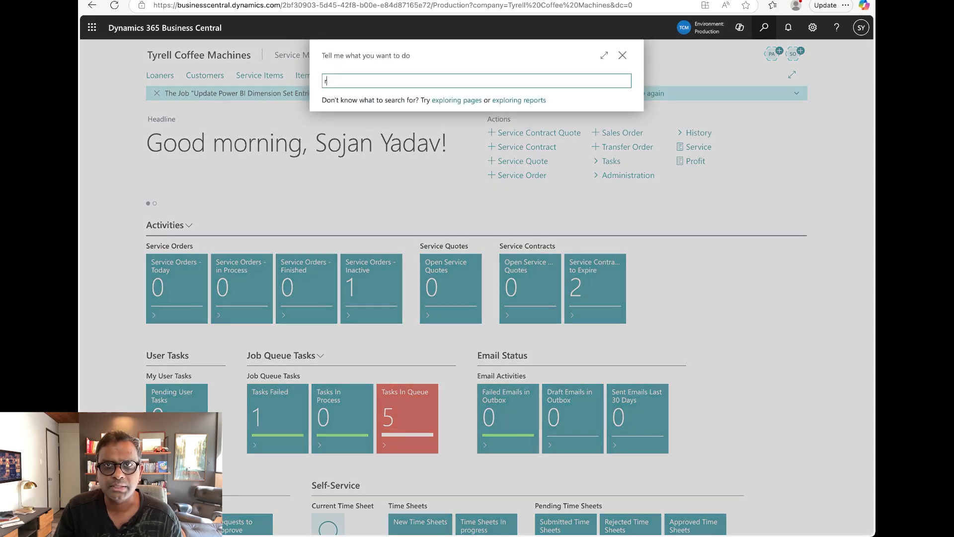
{"action": "type", "text": "resour"}
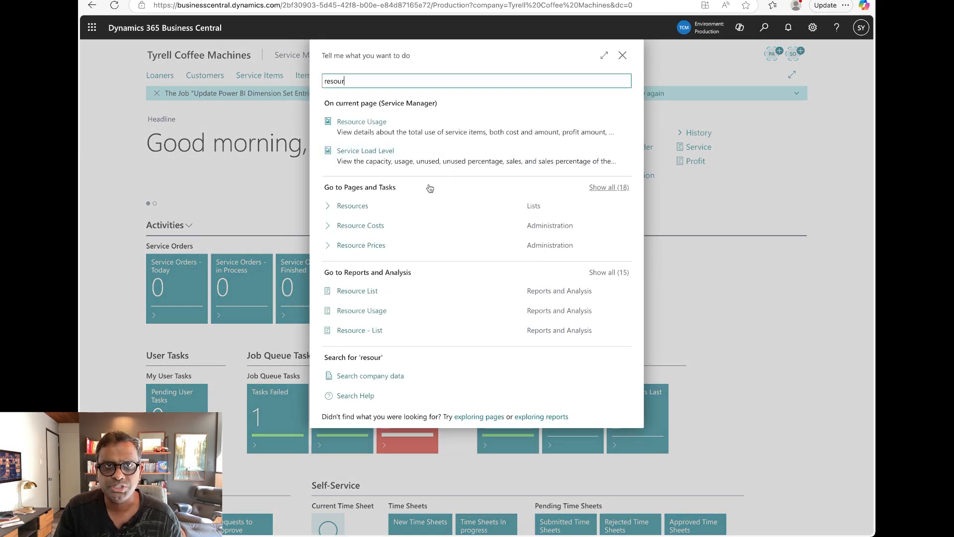
{"action": "left_click", "coordinate": [350, 213]}
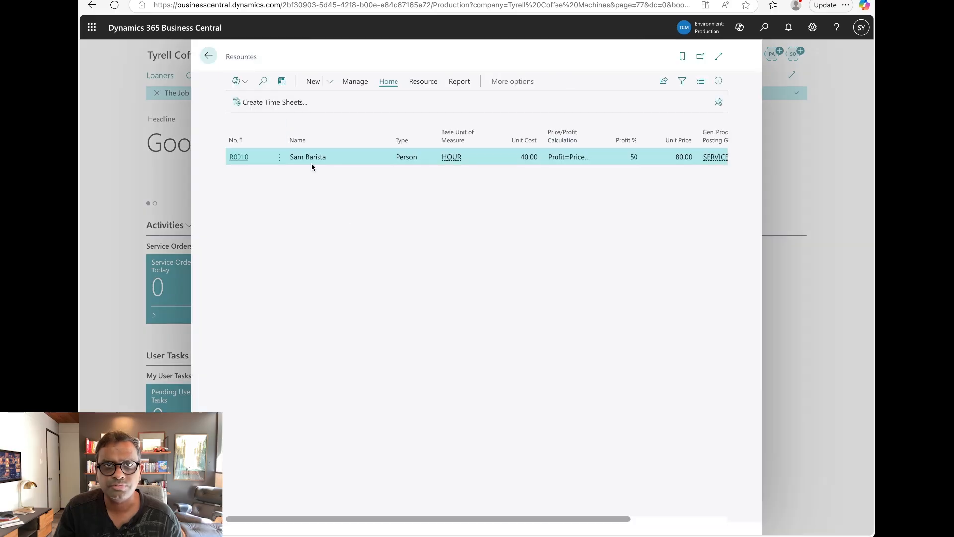
{"action": "left_click", "coordinate": [313, 82]}
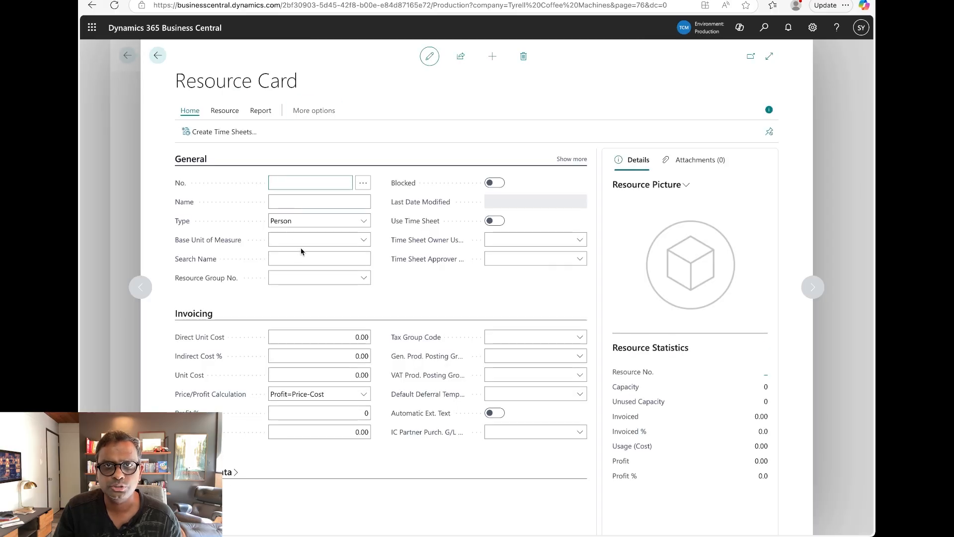
{"action": "left_click", "coordinate": [315, 202]}
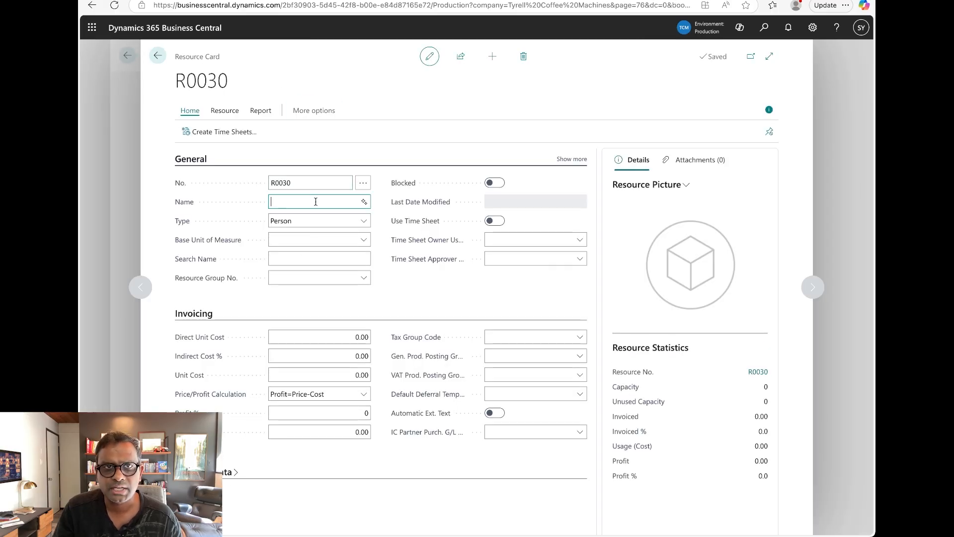
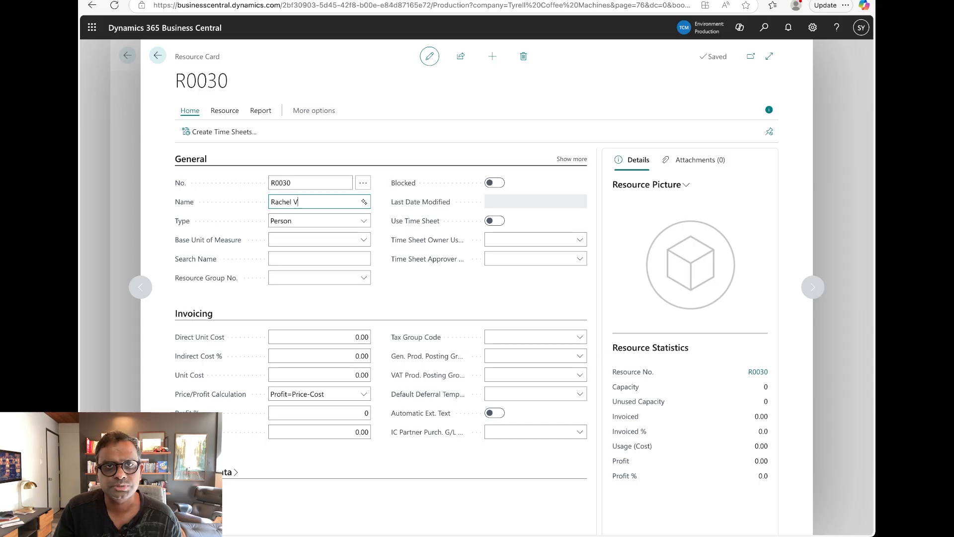
Make the resource a Person with base unit HOUR and direct unit cost 40.00.
{"action": "left_click", "coordinate": [302, 225]}
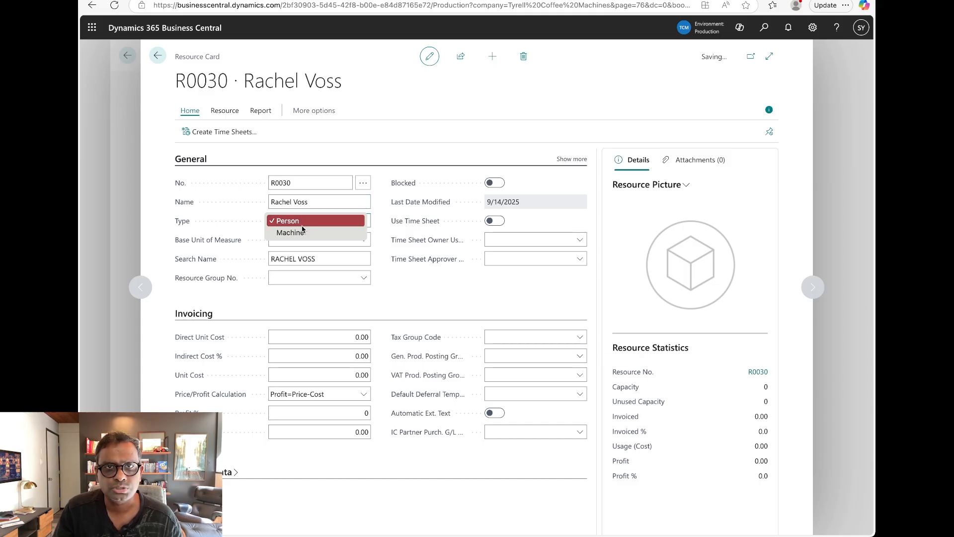
{"action": "left_click", "coordinate": [302, 226]}
{"action": "left_click", "coordinate": [299, 241]}
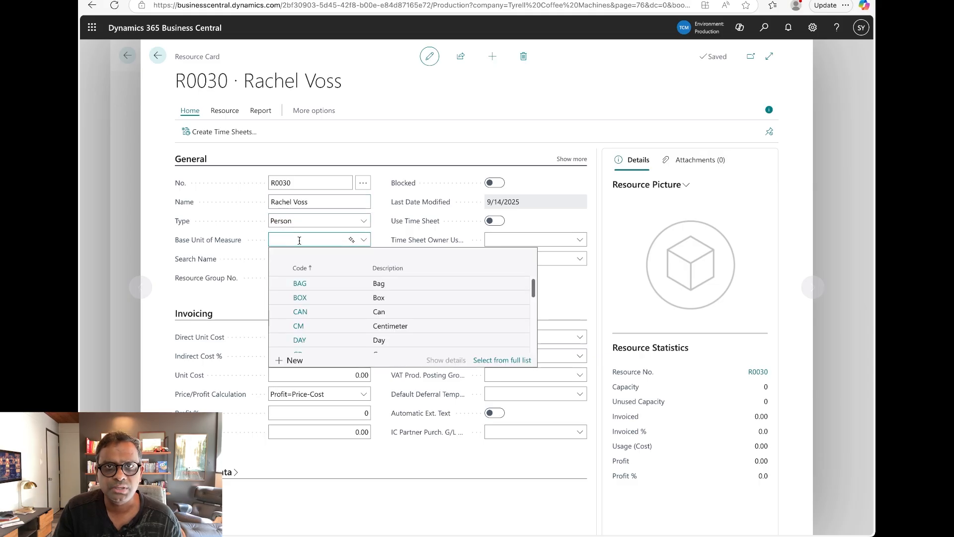
{"action": "type", "text": "Hour"}
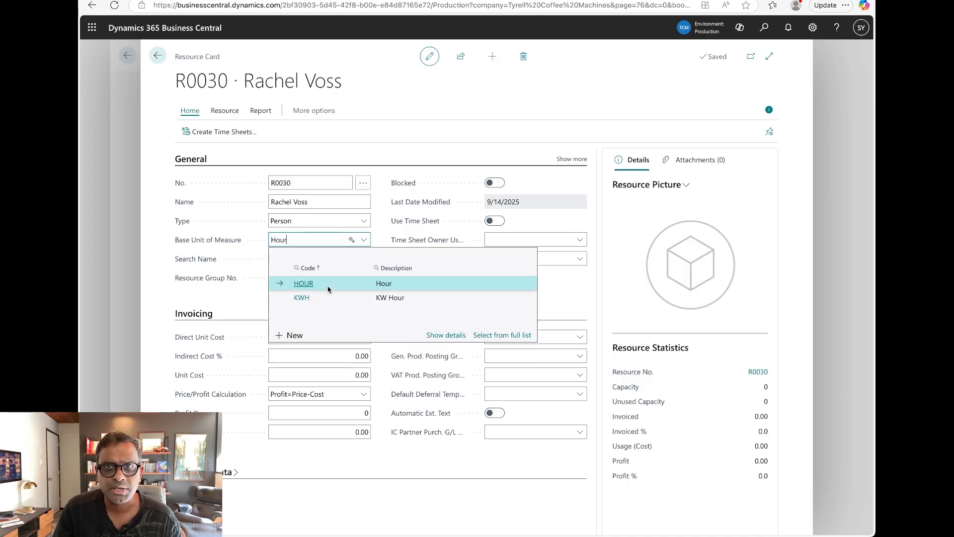
{"action": "left_click", "coordinate": [329, 289]}
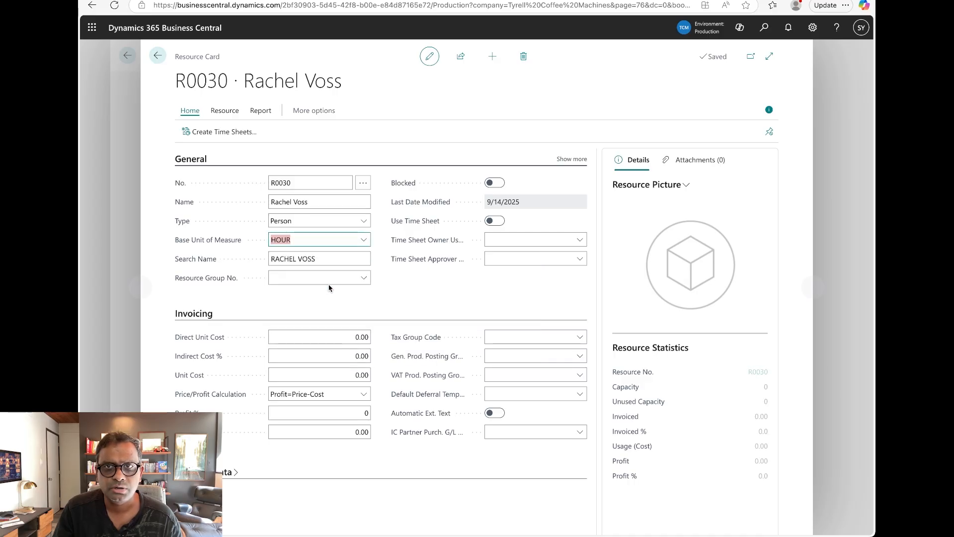
{"action": "left_click", "coordinate": [306, 341]}
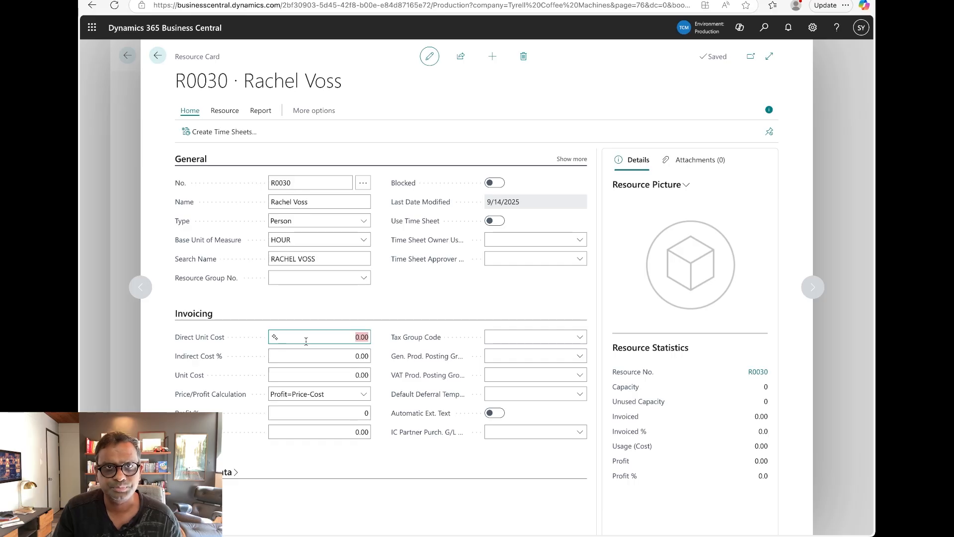
{"action": "type", "text": "40"}
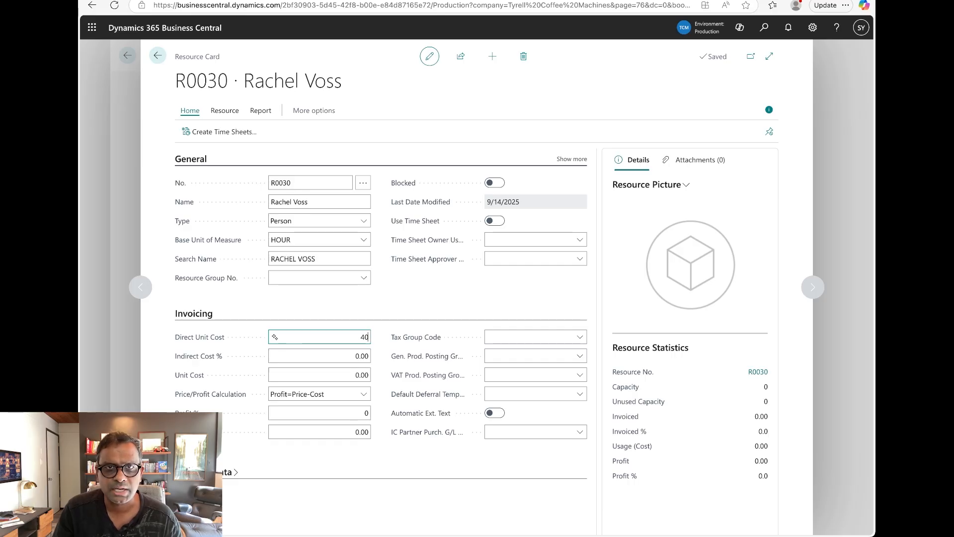
{"action": "left_click", "coordinate": [325, 413]}
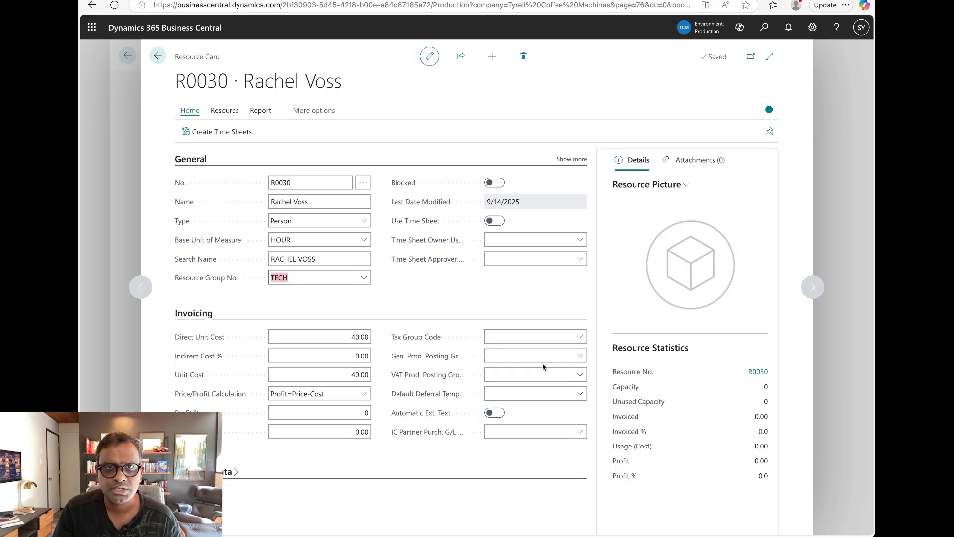
Set the resource's Gen. Prod. Posting Group to SERVICES and resource group to TECH.
{"action": "left_click", "coordinate": [543, 362]}
{"action": "scroll", "coordinate": [563, 431], "scroll_direction": "down", "scroll_amount": 2}
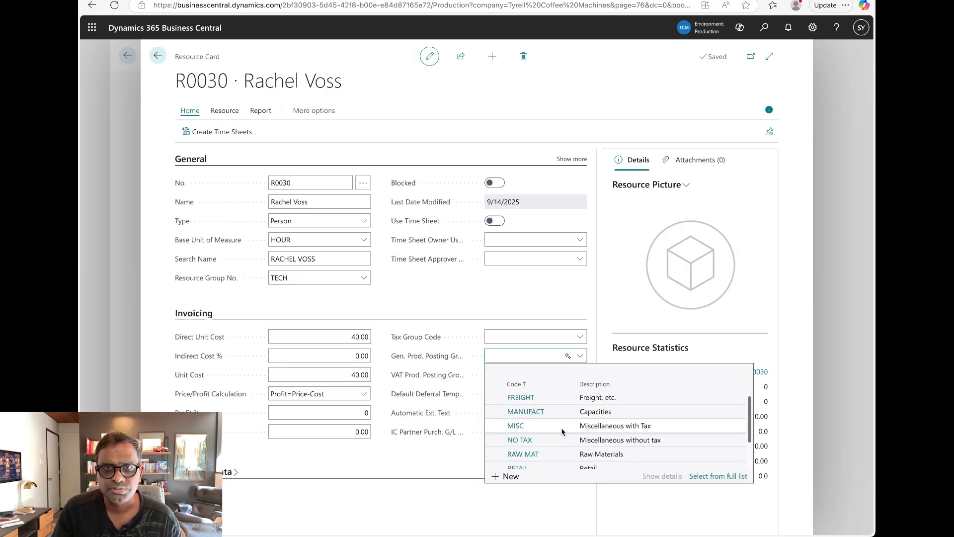
{"action": "left_click", "coordinate": [556, 449]}
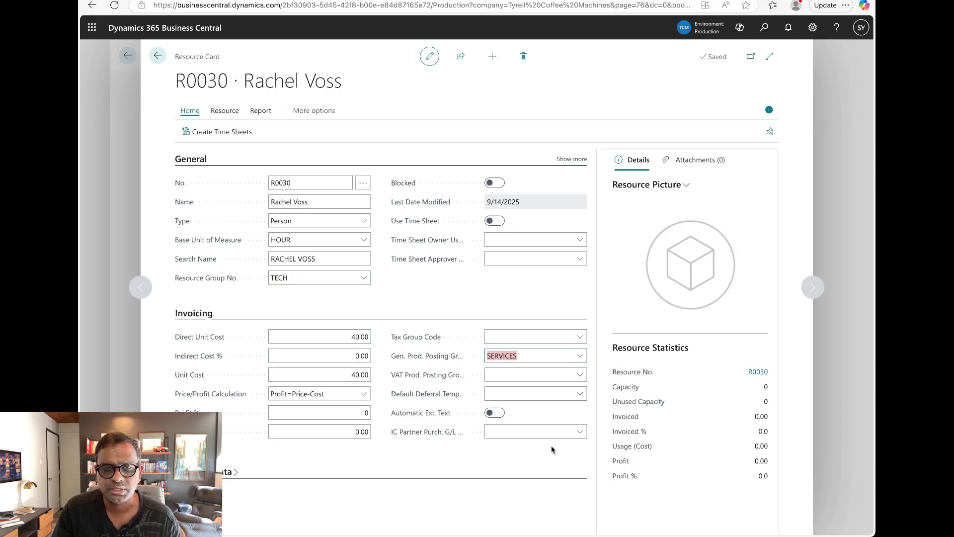
{"action": "left_click", "coordinate": [437, 101]}
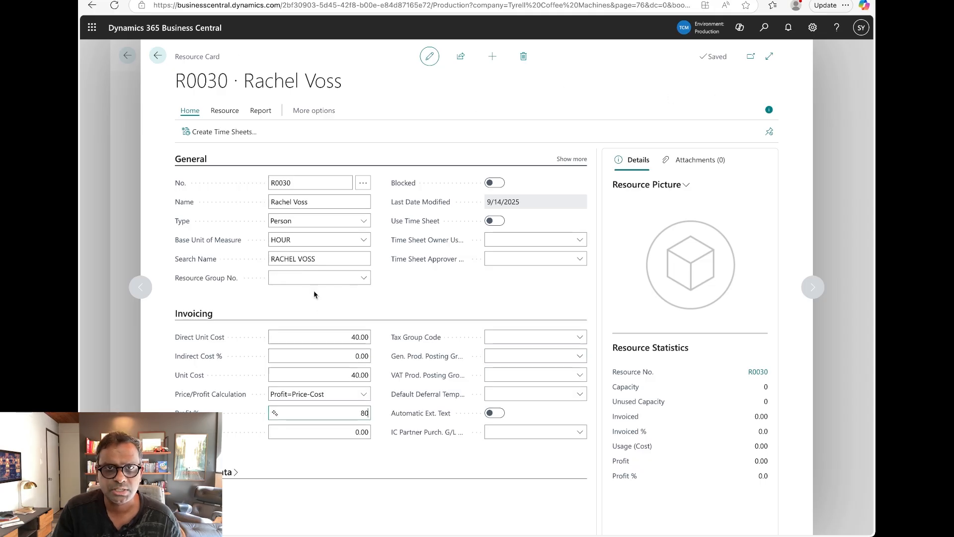
{"action": "left_click", "coordinate": [324, 277]}
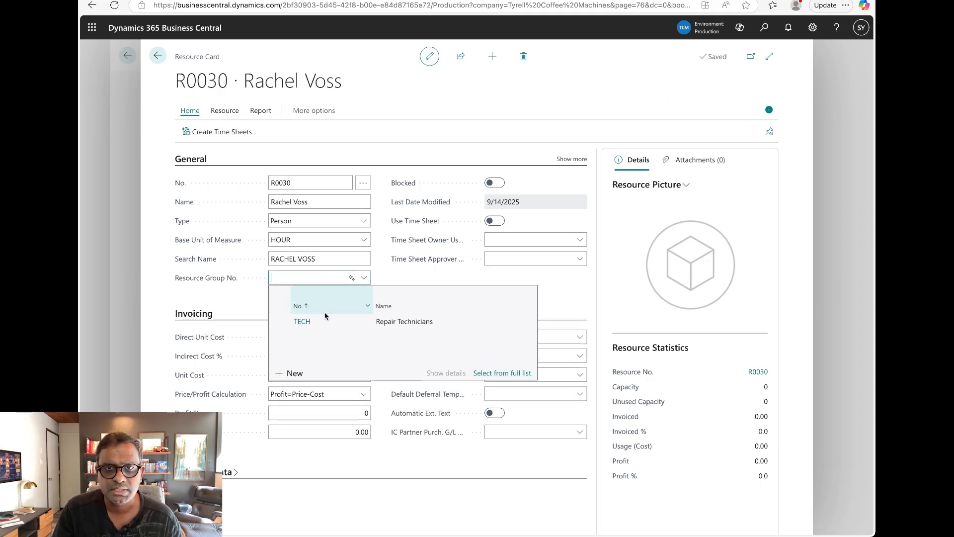
{"action": "left_click", "coordinate": [322, 321]}
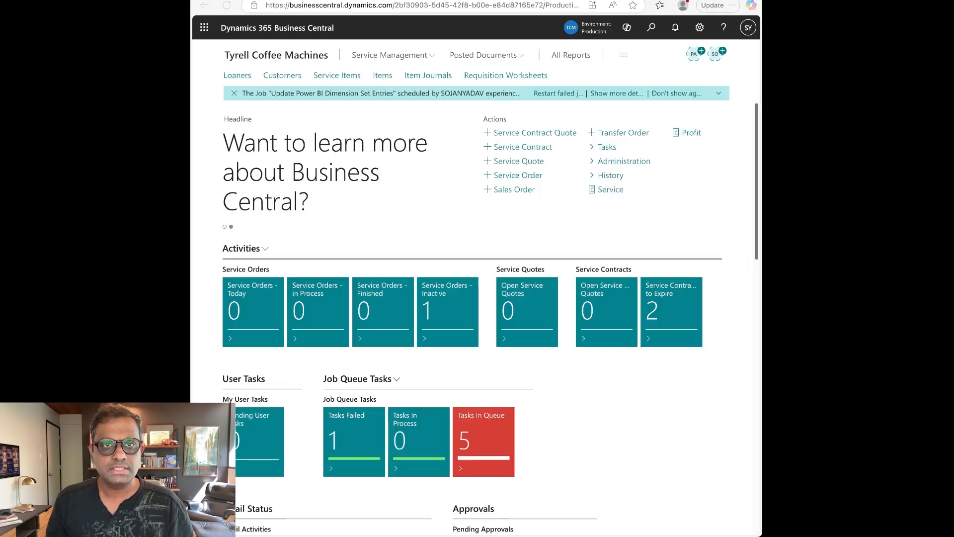
Add a new RUSH line in Service Costs, keeping cost type Travel.
{"action": "left_click", "coordinate": [653, 27]}
{"action": "type", "text": "se"}
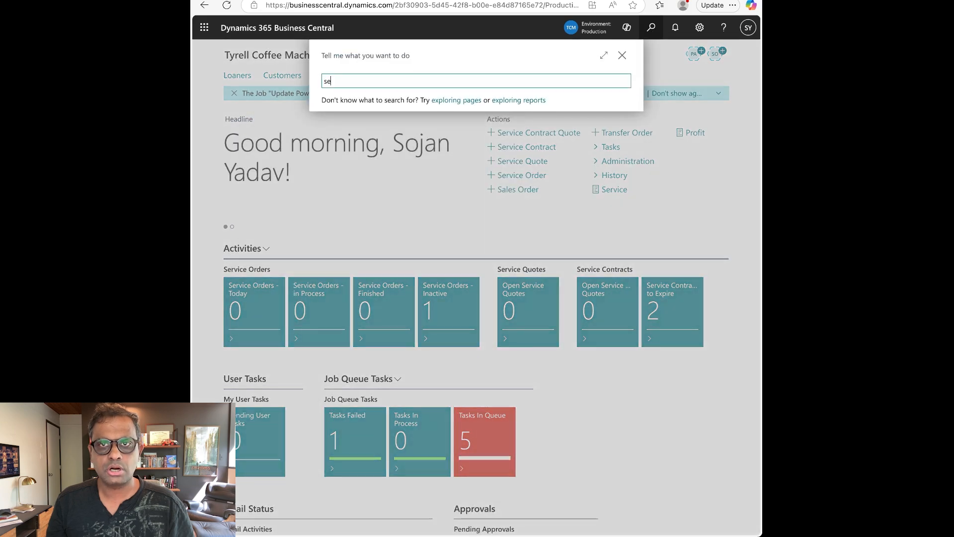
{"action": "type", "text": "rv cos"}
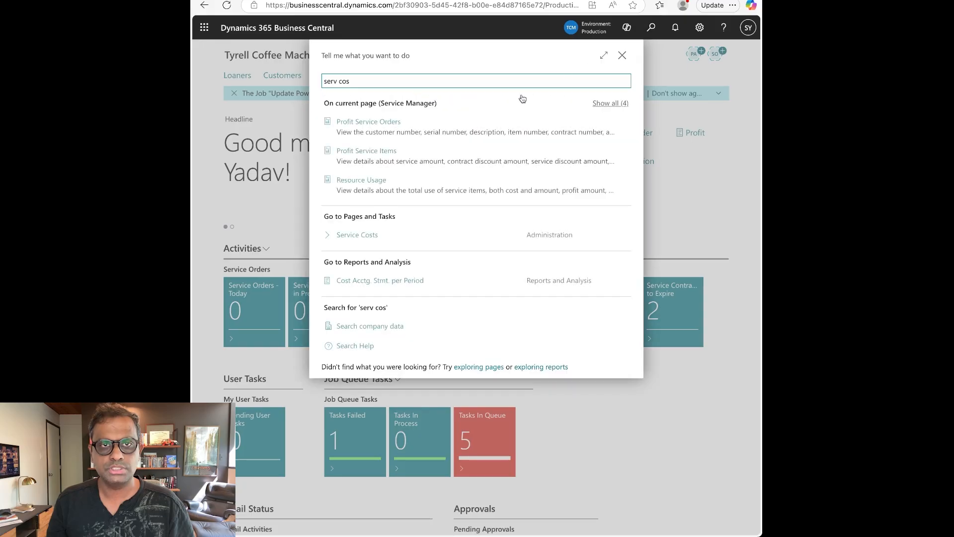
{"action": "left_click", "coordinate": [389, 236]}
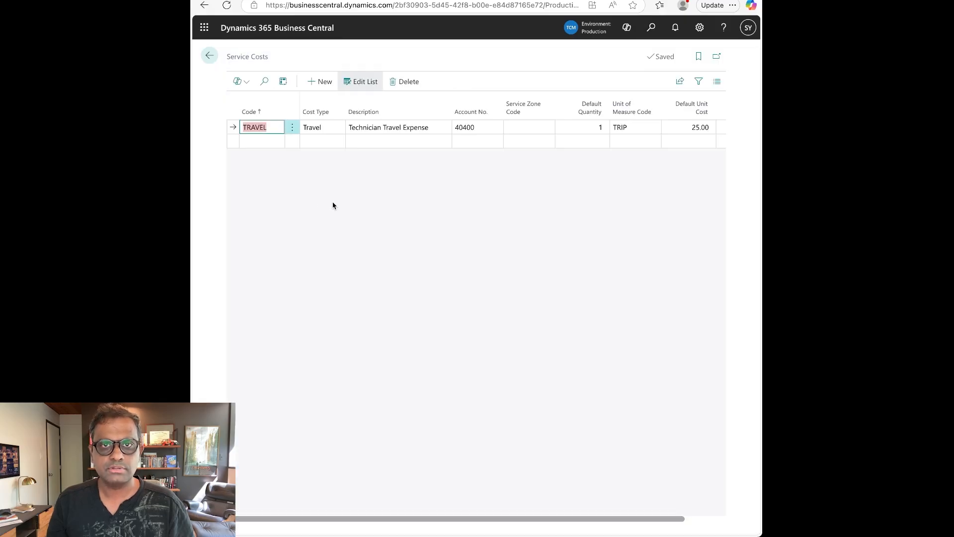
{"action": "left_click", "coordinate": [260, 142]}
{"action": "type", "text": "RUSH"}
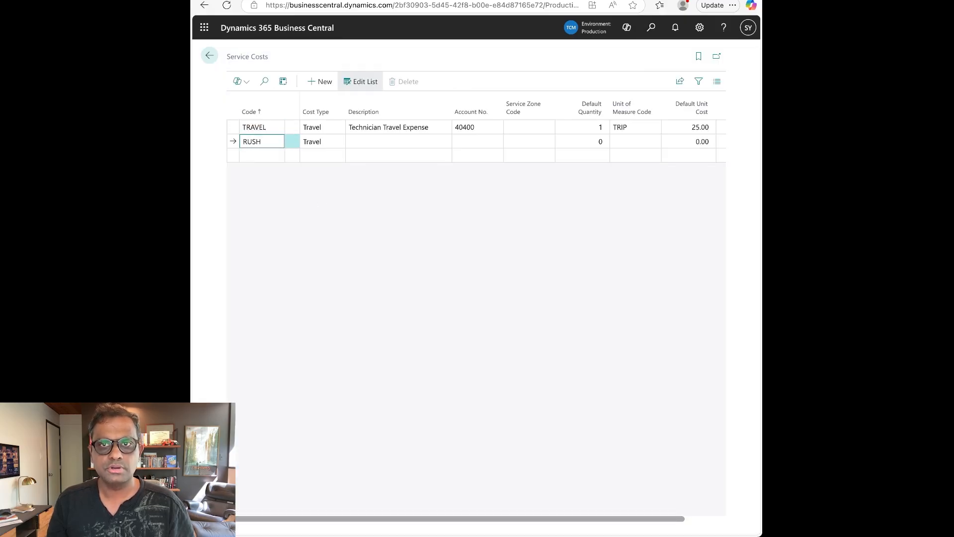
{"action": "key", "text": "Tab"}
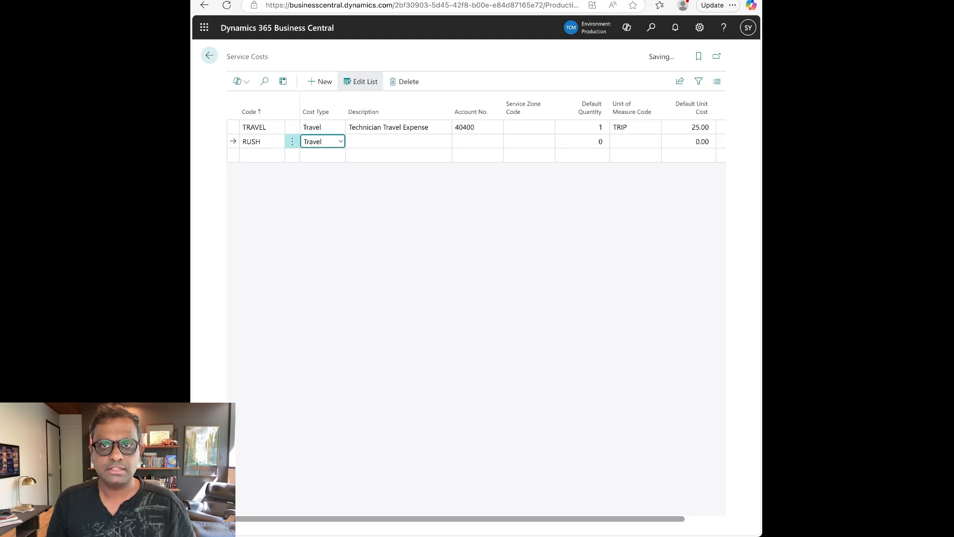
{"action": "left_click", "coordinate": [334, 144]}
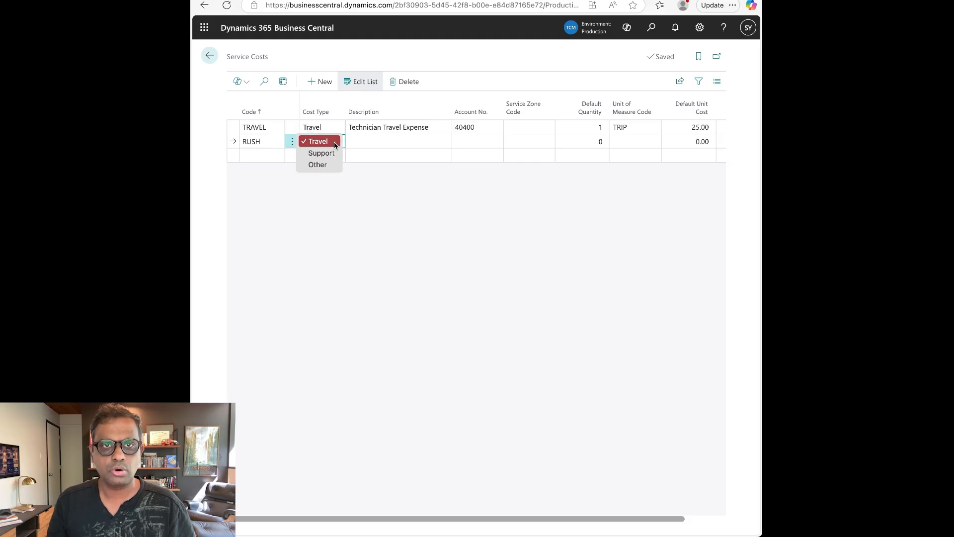
{"action": "left_click", "coordinate": [373, 143]}
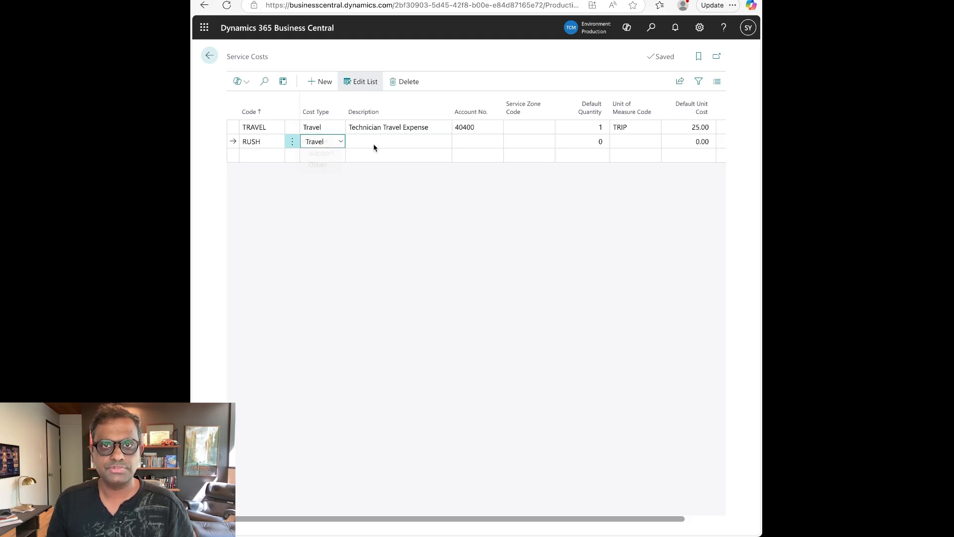
Give RUSH description 'Surcharge for after hours service', account 40440, default quantity 1, unit TR.
{"action": "type", "text": "S"}
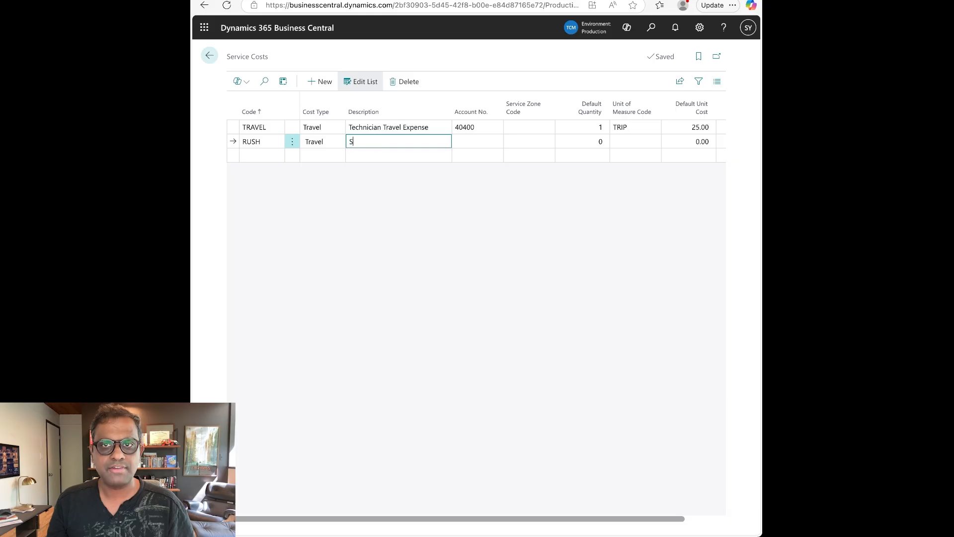
{"action": "type", "text": "urcharge for a"}
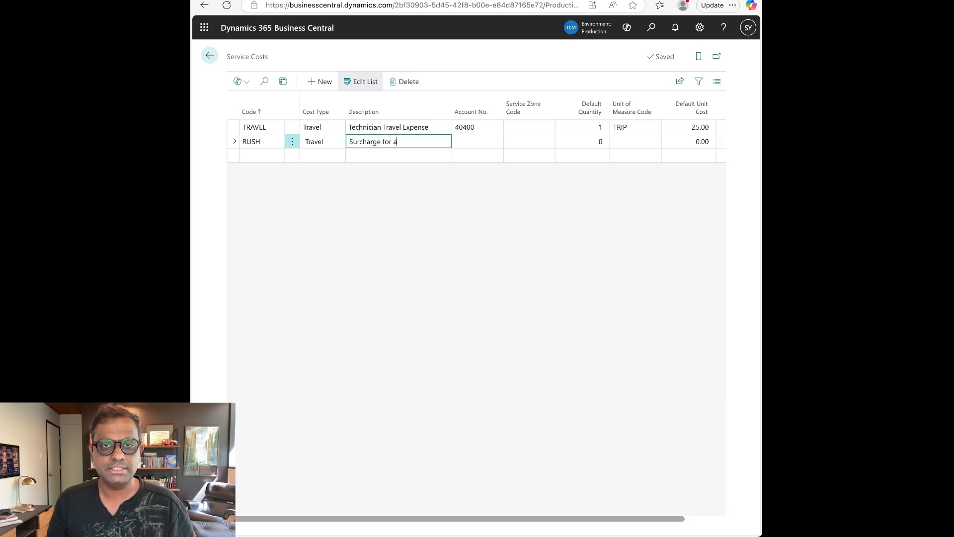
{"action": "type", "text": "fter ho"}
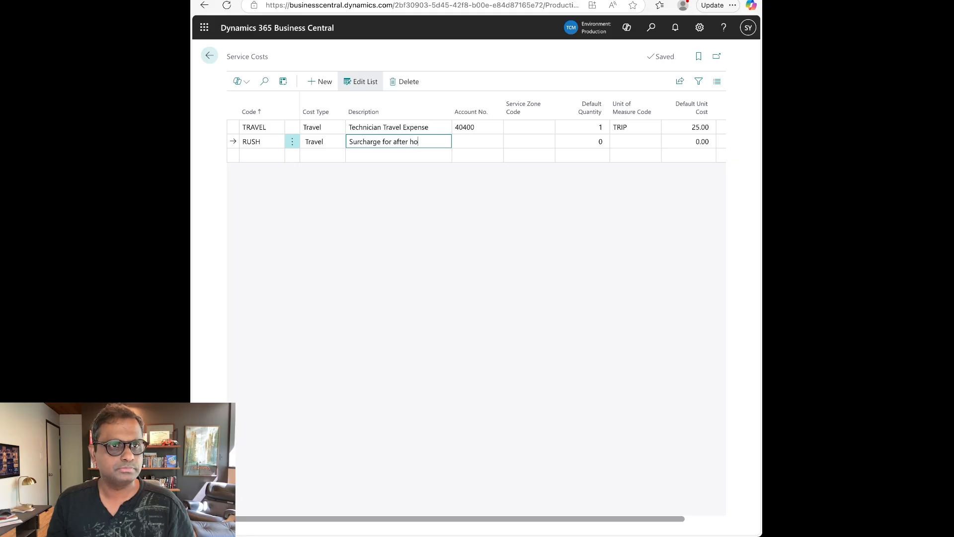
{"action": "type", "text": "urs service"}
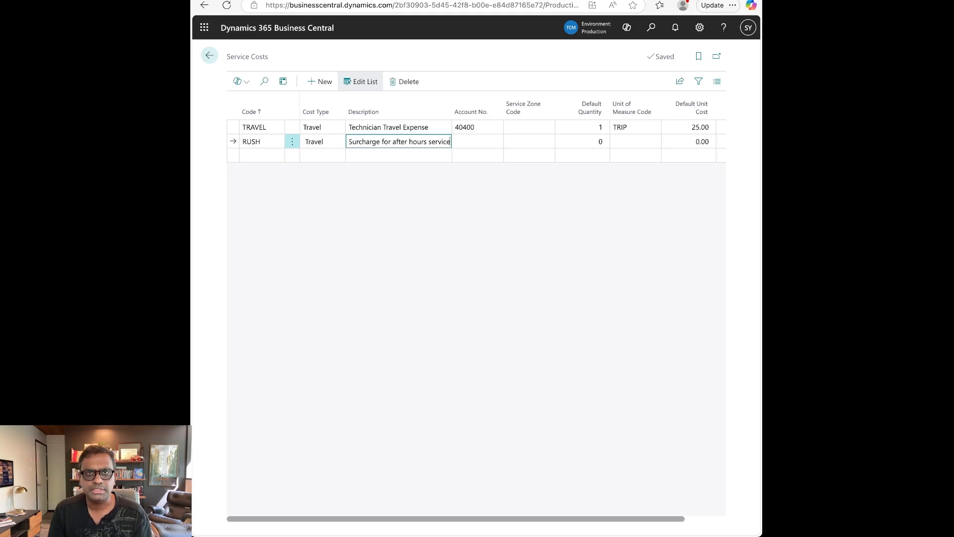
{"action": "key", "text": "Tab"}
{"action": "type", "text": "40440"}
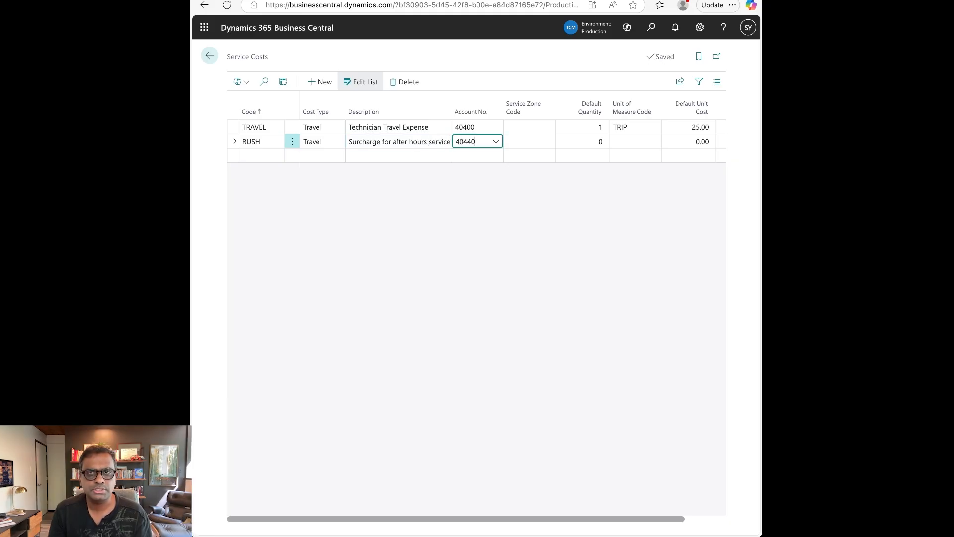
{"action": "key", "text": "Tab"}
{"action": "key", "text": "Tab"}
{"action": "type", "text": "1"}
{"action": "key", "text": "Tab"}
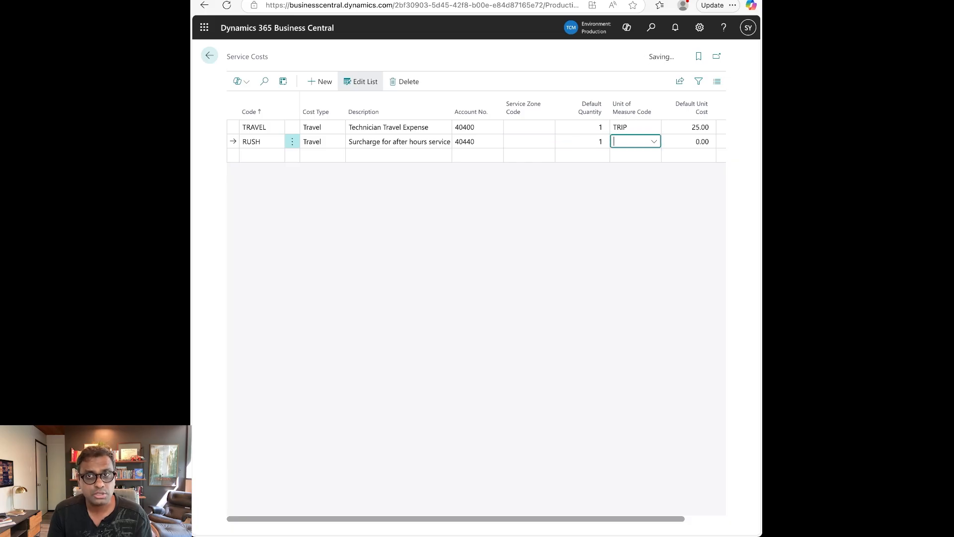
{"action": "type", "text": "TR"}
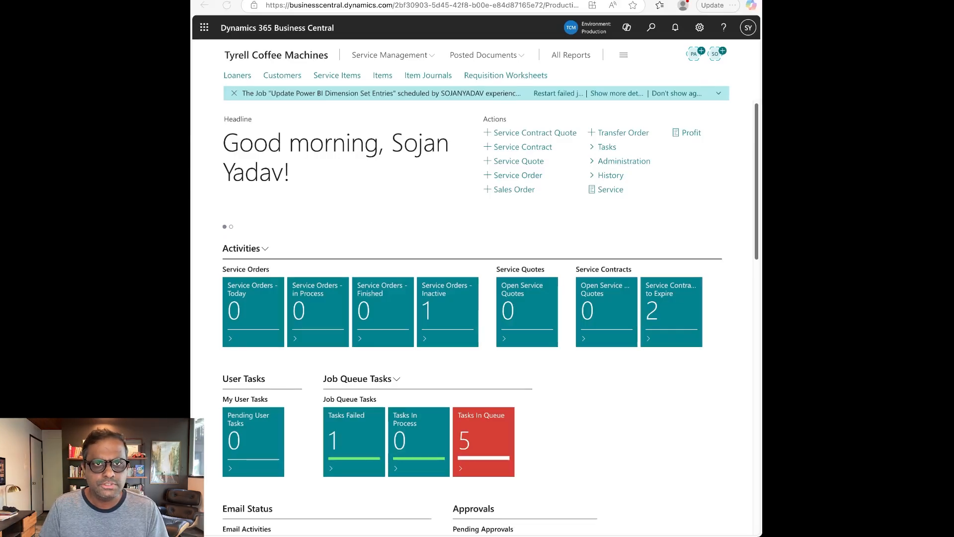
Start a new service order from the Service Orders list and pick customer Ricks Cafe.
{"action": "left_click", "coordinate": [652, 27]}
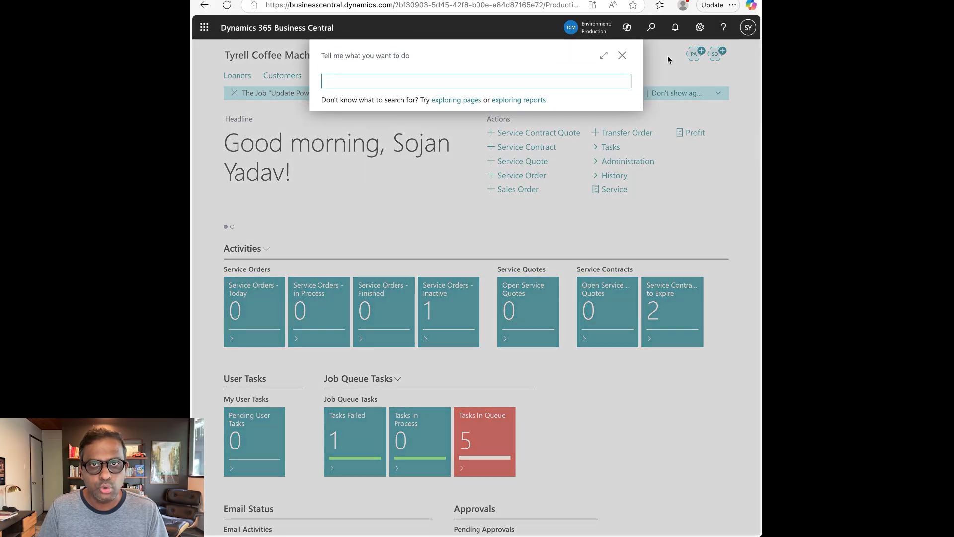
{"action": "type", "text": "serv ord"}
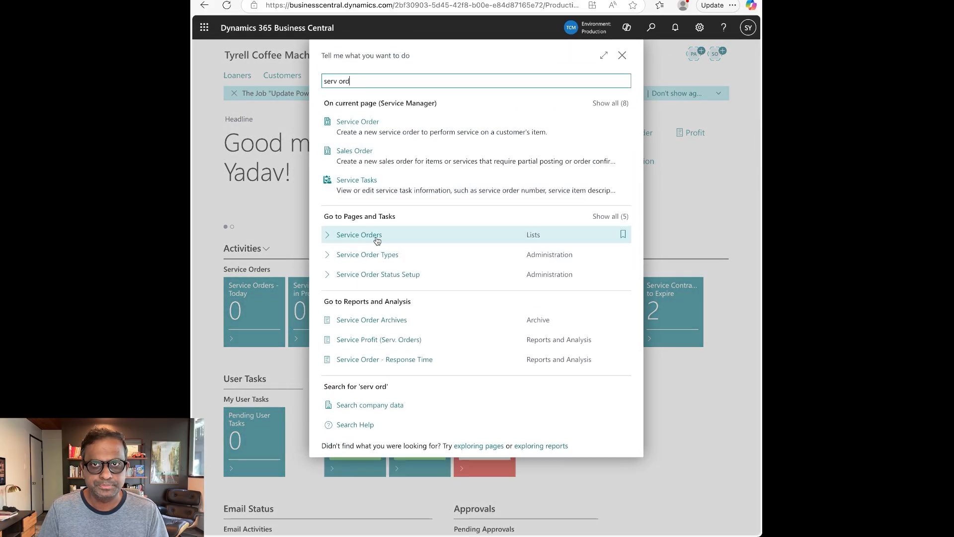
{"action": "left_click", "coordinate": [377, 241]}
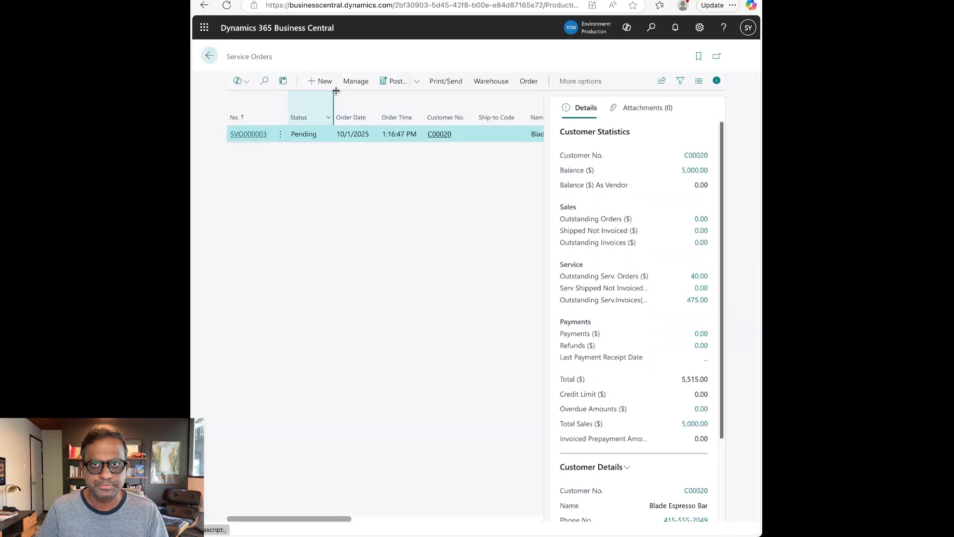
{"action": "left_click", "coordinate": [323, 81]}
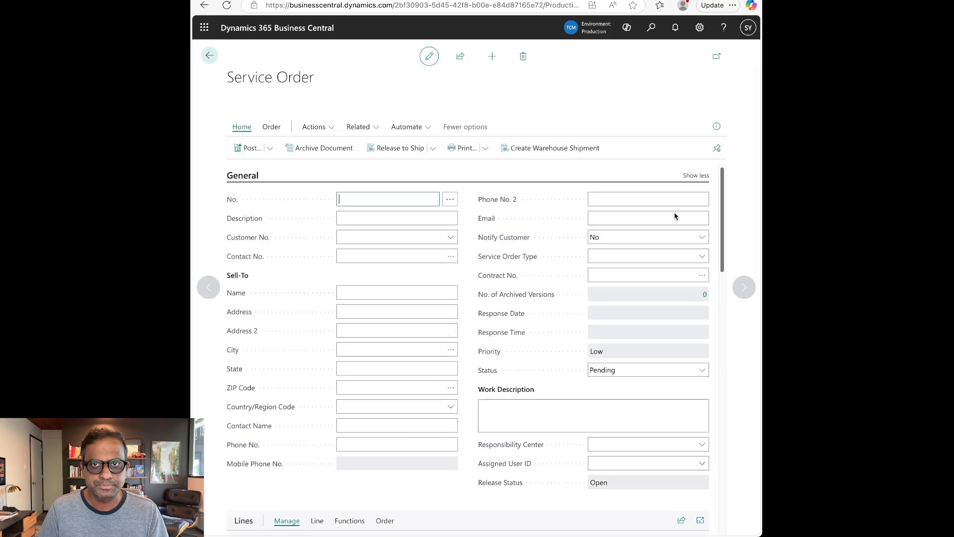
{"action": "left_click", "coordinate": [382, 220]}
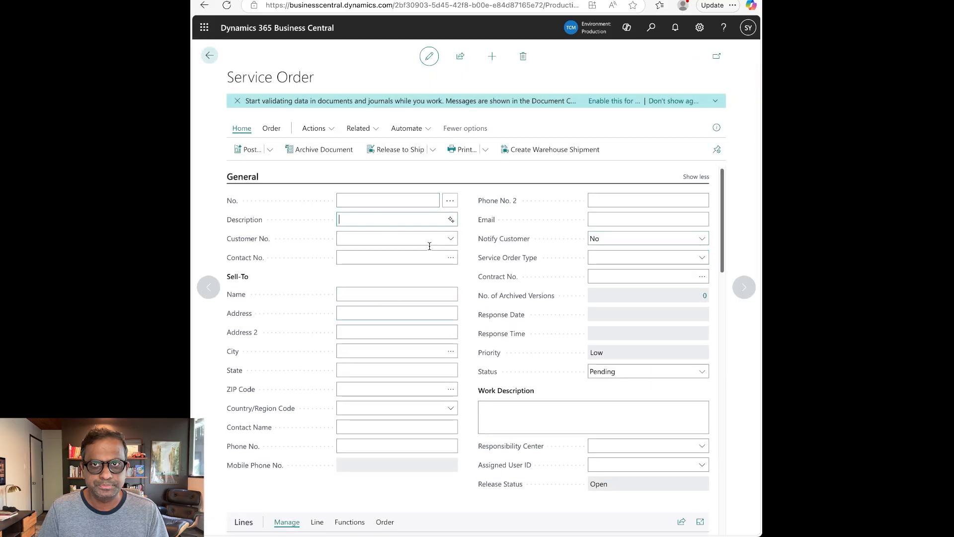
{"action": "left_click", "coordinate": [451, 239]}
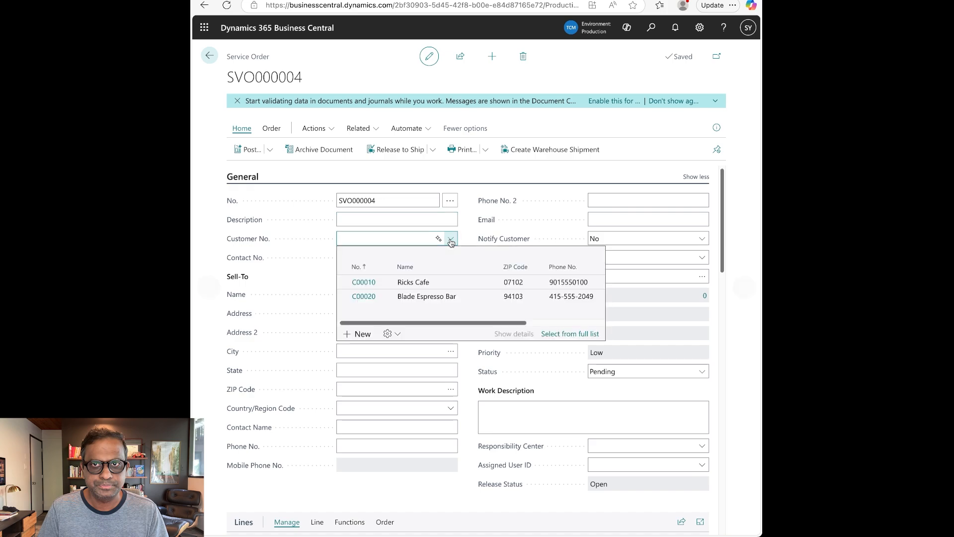
{"action": "left_click", "coordinate": [454, 285]}
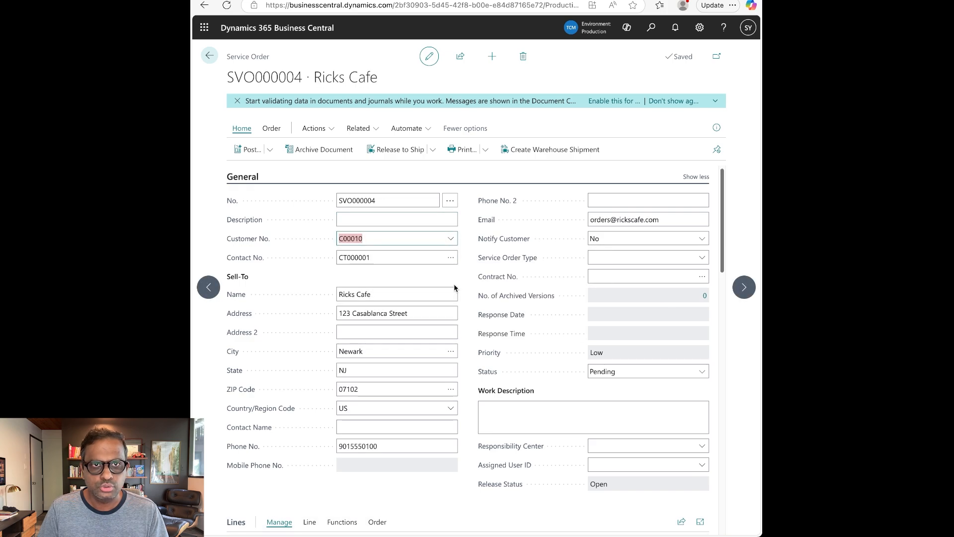
{"action": "scroll", "coordinate": [454, 285], "scroll_direction": "down", "scroll_amount": 1}
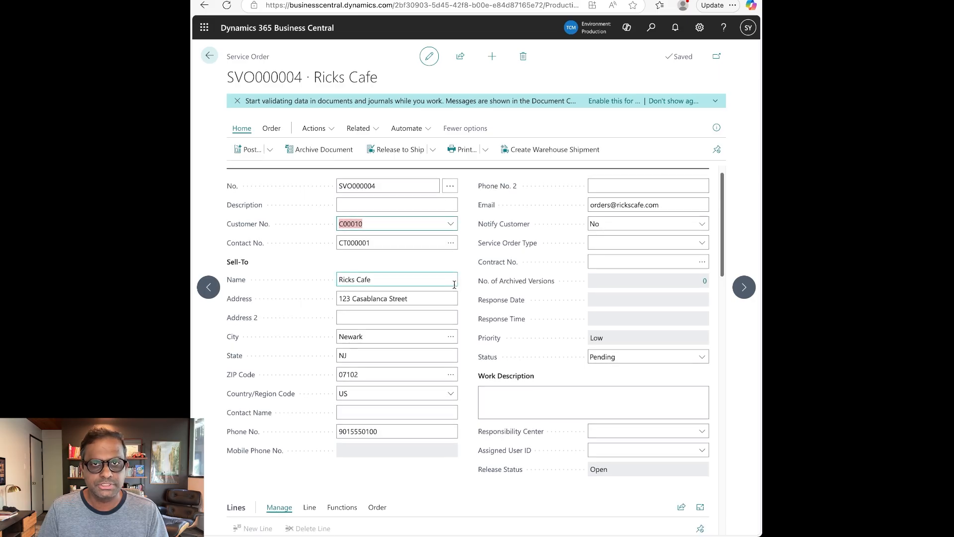
{"action": "scroll", "coordinate": [454, 285], "scroll_direction": "down", "scroll_amount": 7}
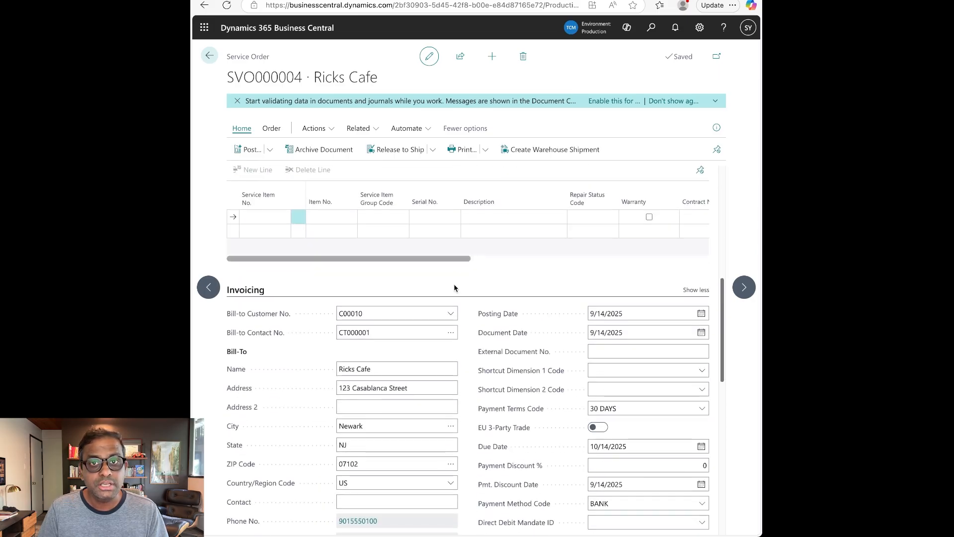
{"action": "scroll", "coordinate": [455, 288], "scroll_direction": "up", "scroll_amount": 3}
Add service item SV000003 to the order and start a service line for it.
{"action": "left_click", "coordinate": [273, 304]}
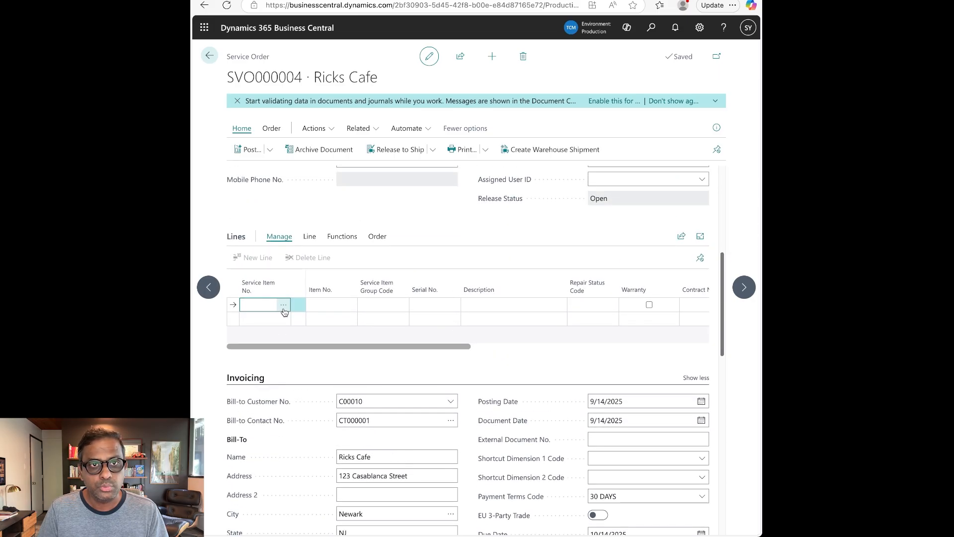
{"action": "left_click", "coordinate": [283, 305]}
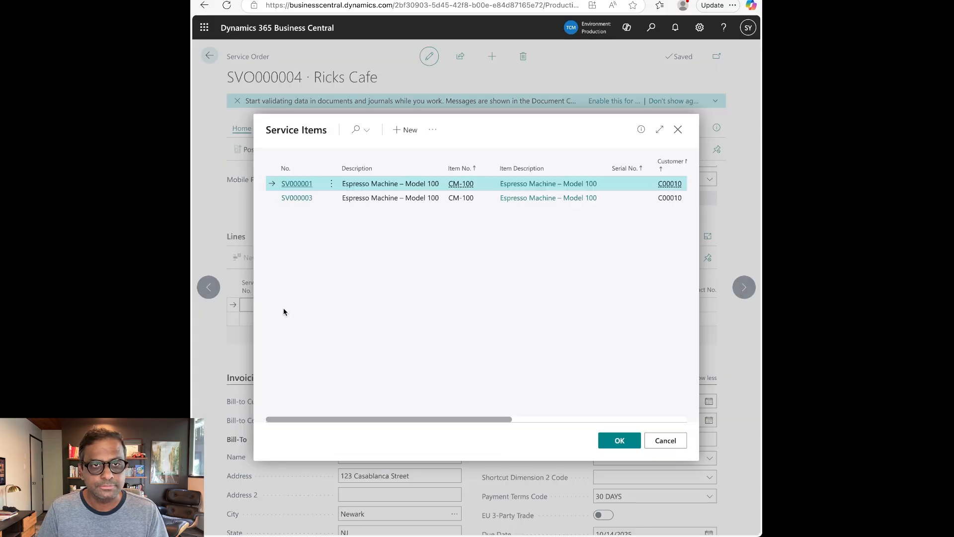
{"action": "left_click", "coordinate": [492, 200]}
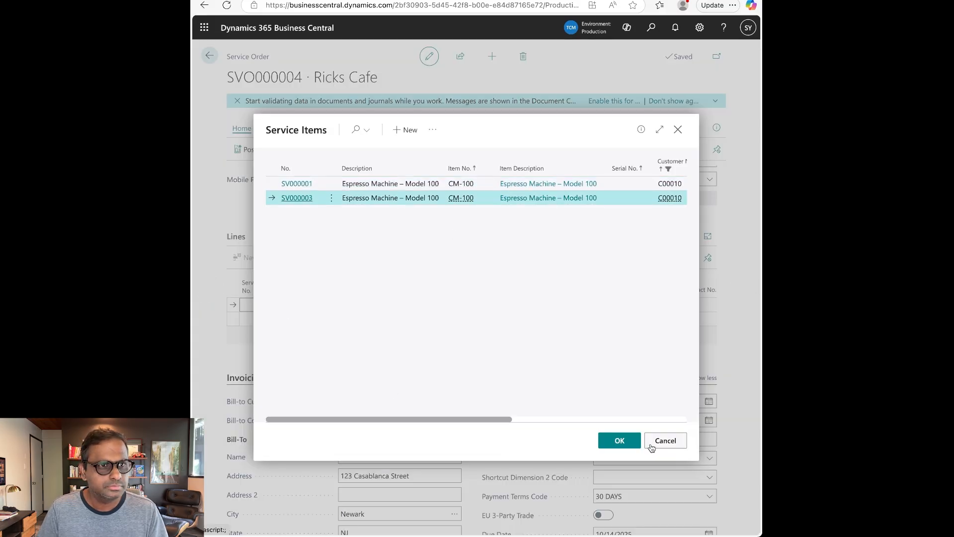
{"action": "left_click", "coordinate": [619, 441]}
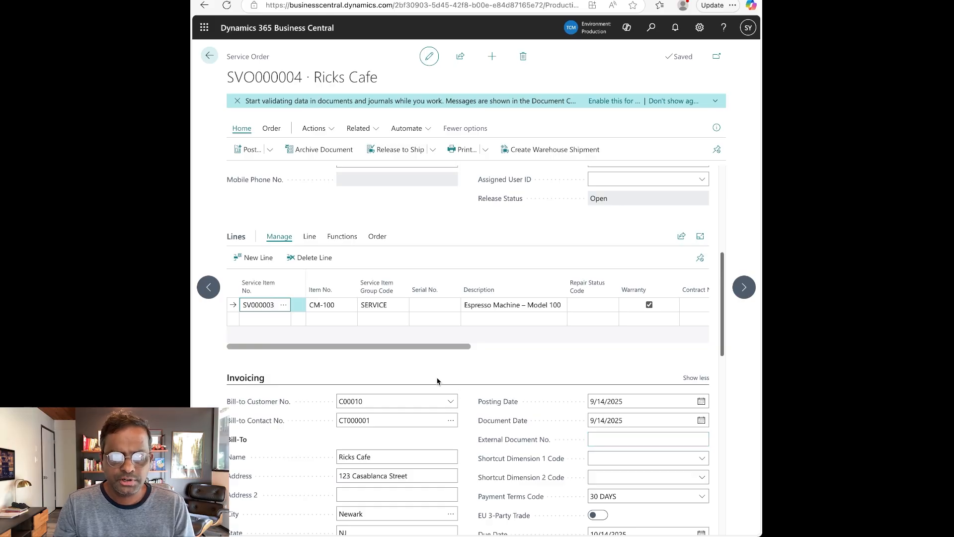
{"action": "left_click", "coordinate": [381, 237]}
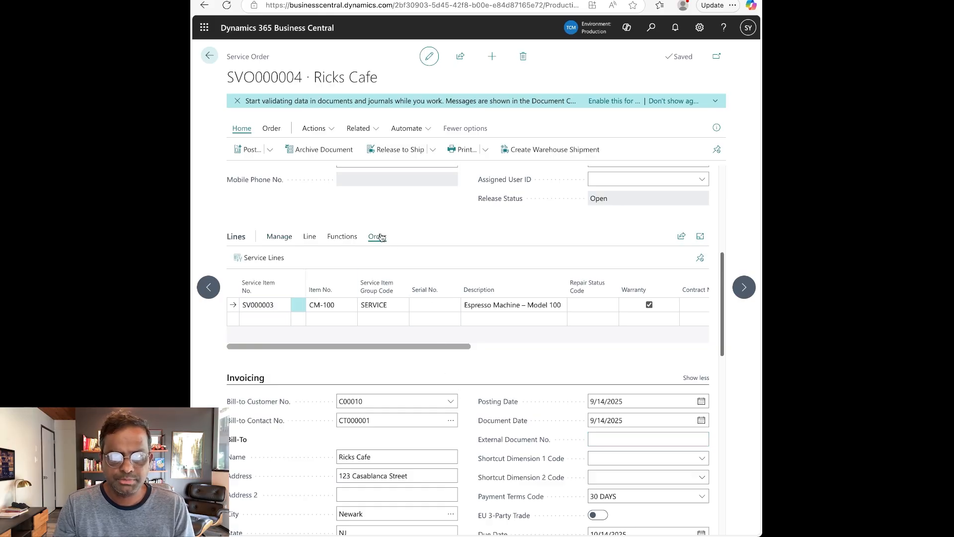
{"action": "left_click", "coordinate": [264, 258]}
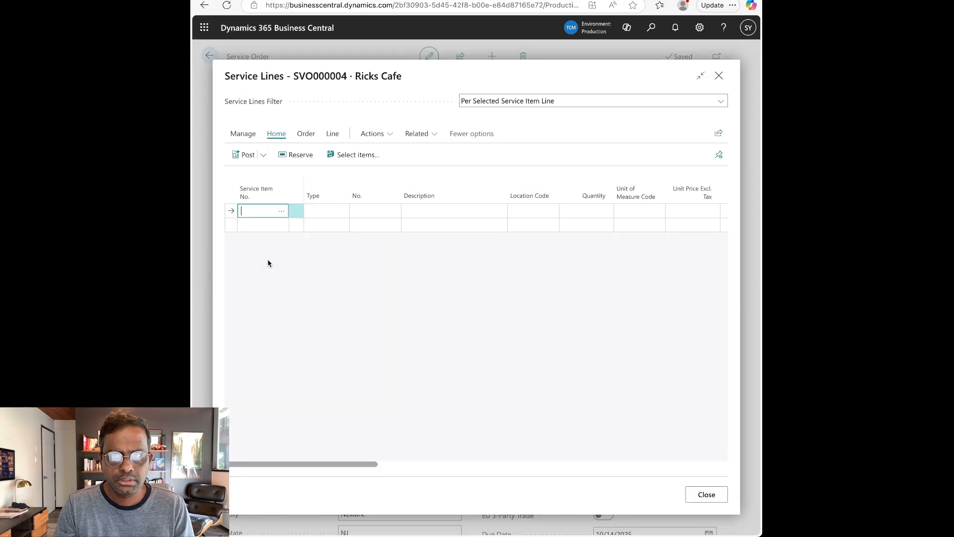
{"action": "left_click", "coordinate": [282, 212]}
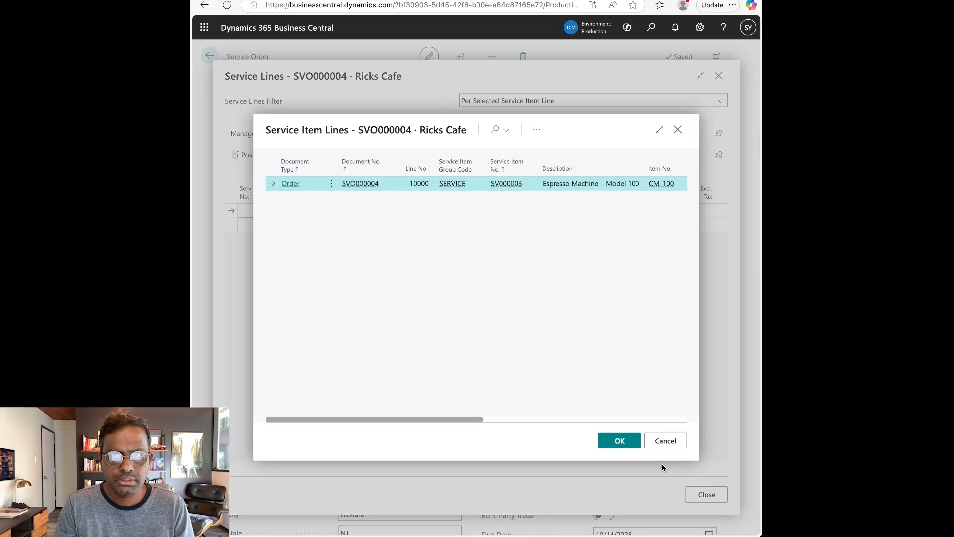
{"action": "left_click", "coordinate": [631, 446]}
Make the line an Item line for one water filter CM-FLTR01 from location MAIN.
{"action": "left_click", "coordinate": [335, 212]}
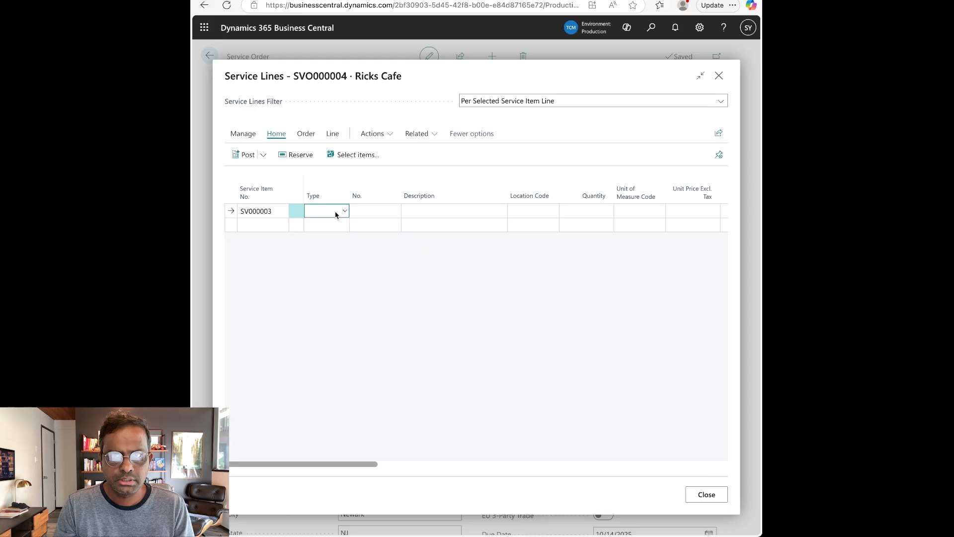
{"action": "left_click", "coordinate": [335, 225]}
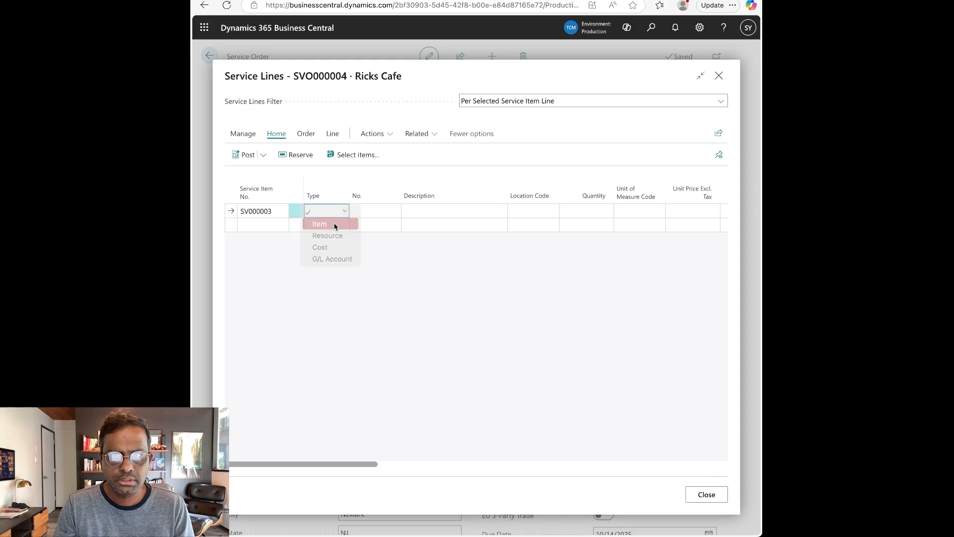
{"action": "left_click", "coordinate": [377, 211]}
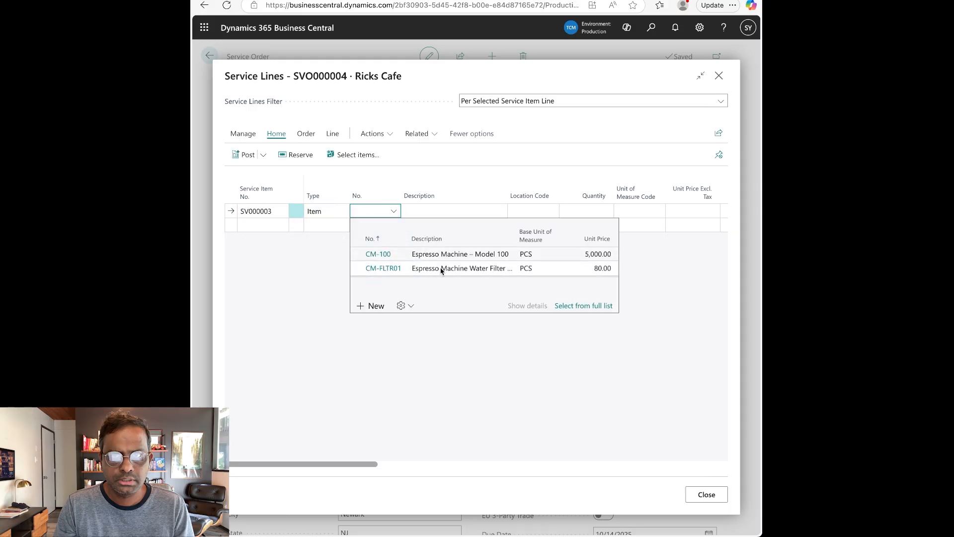
{"action": "left_click", "coordinate": [441, 269]}
{"action": "left_click", "coordinate": [551, 214]}
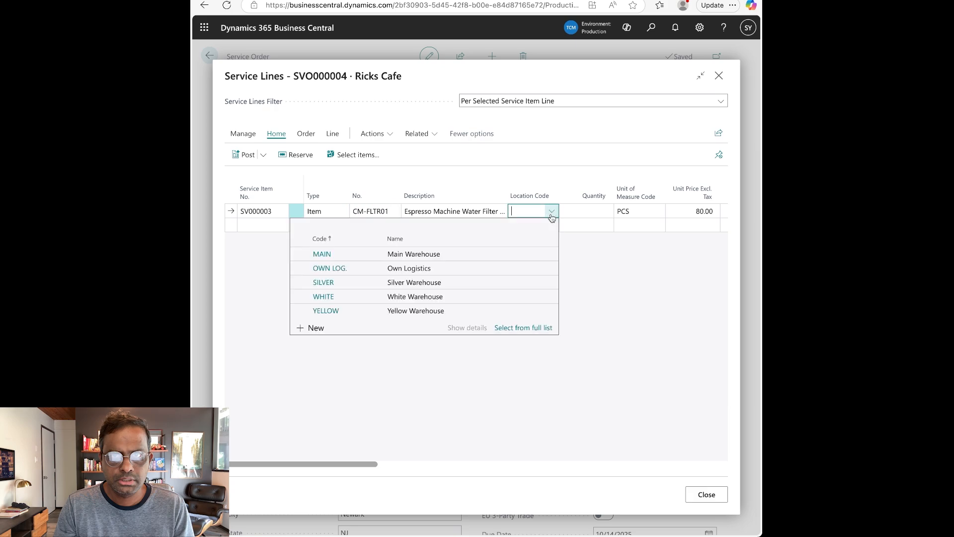
{"action": "type", "text": "main"}
{"action": "key", "text": "Tab"}
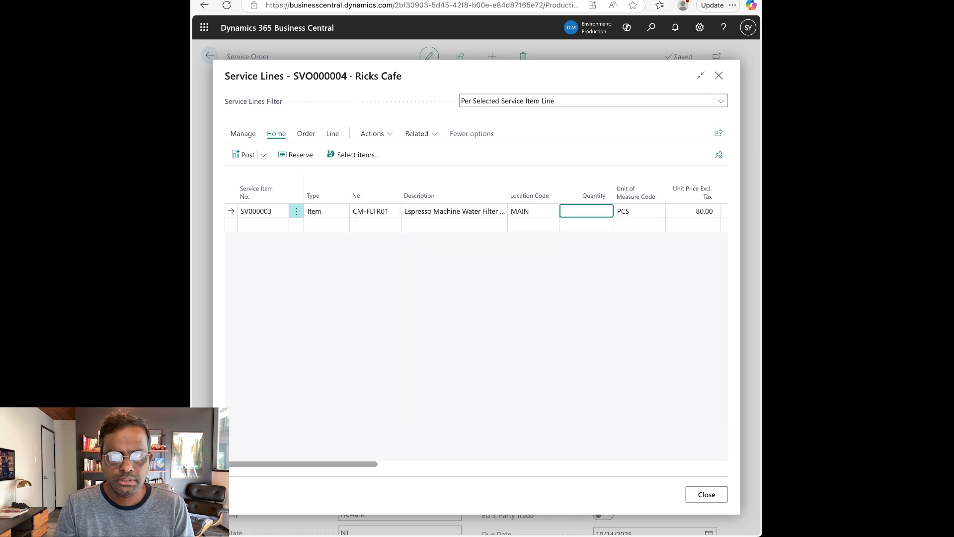
{"action": "type", "text": "1"}
{"action": "key", "text": "Tab"}
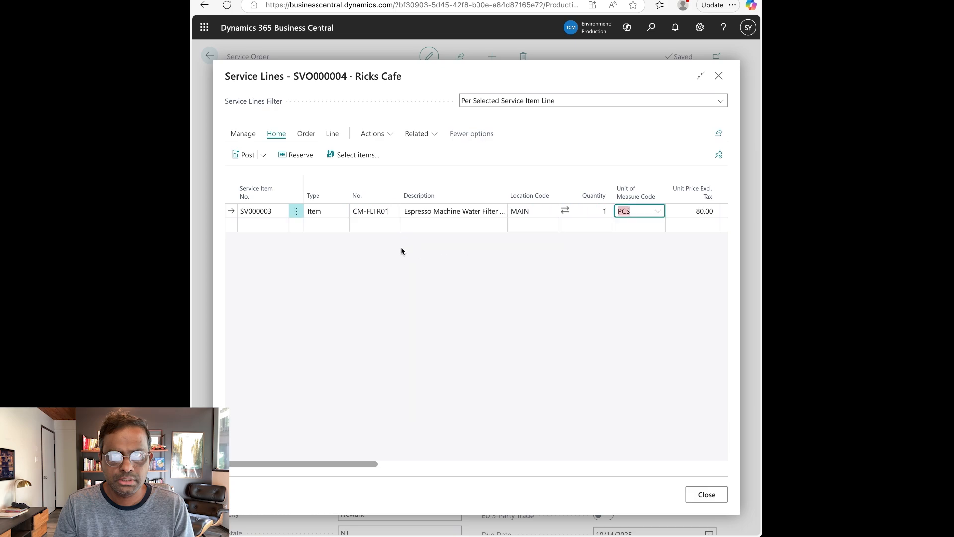
Add a second SV000003 line for resource R0010 at quantity 1 HOUR.
{"action": "left_click", "coordinate": [277, 227]}
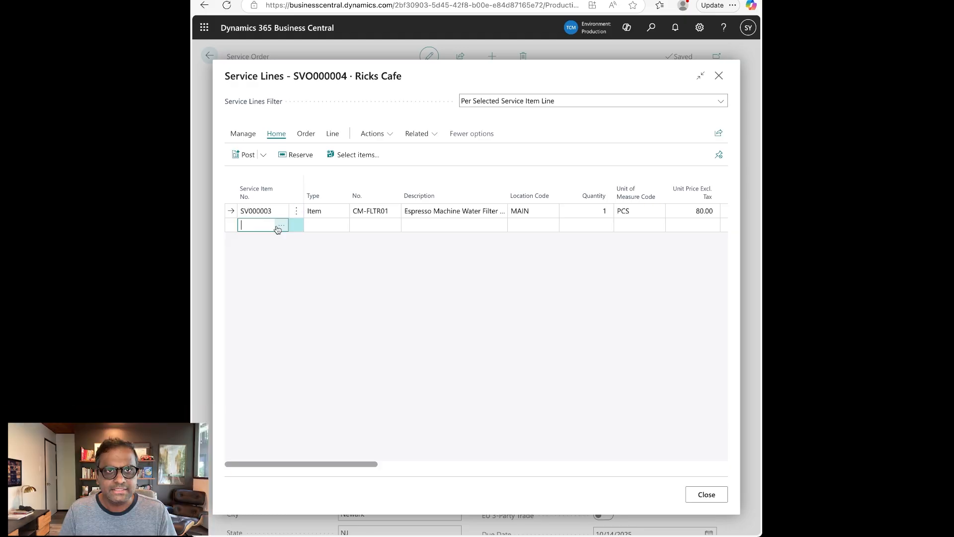
{"action": "left_click", "coordinate": [278, 227]}
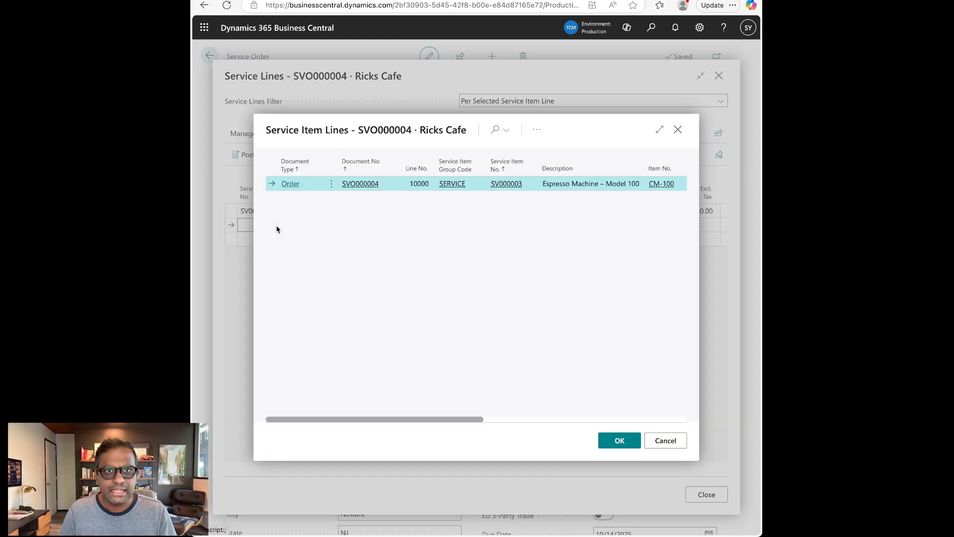
{"action": "left_click", "coordinate": [619, 441]}
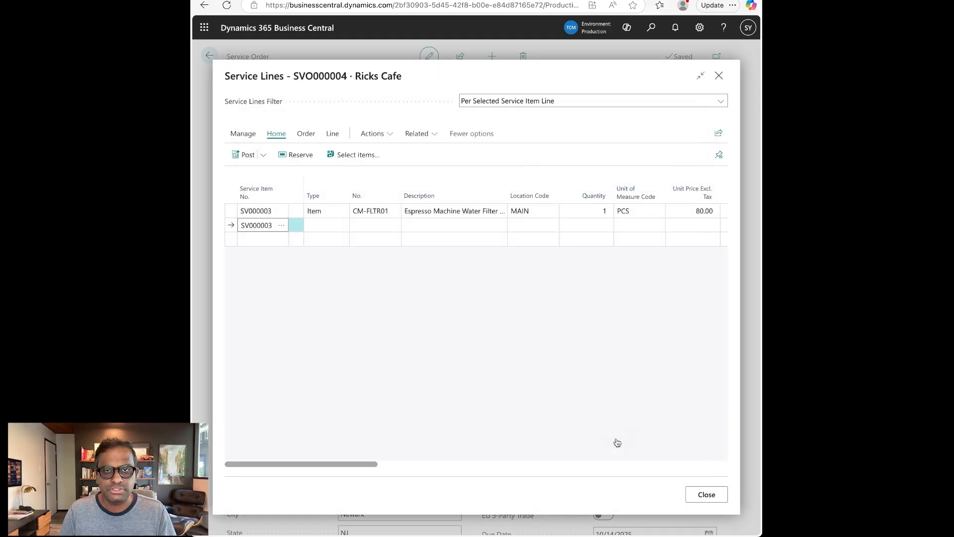
{"action": "left_click", "coordinate": [327, 227]}
{"action": "left_click", "coordinate": [327, 250]}
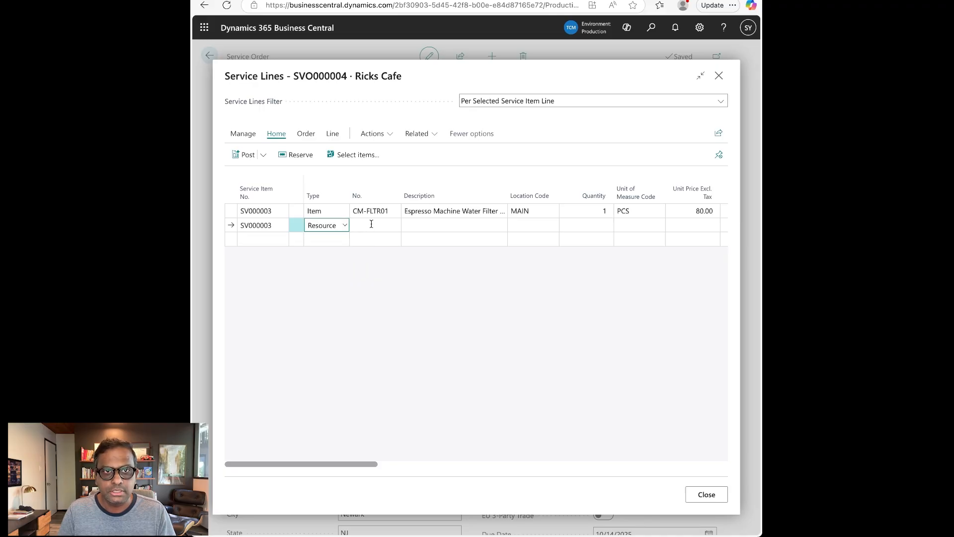
{"action": "left_click", "coordinate": [384, 225]}
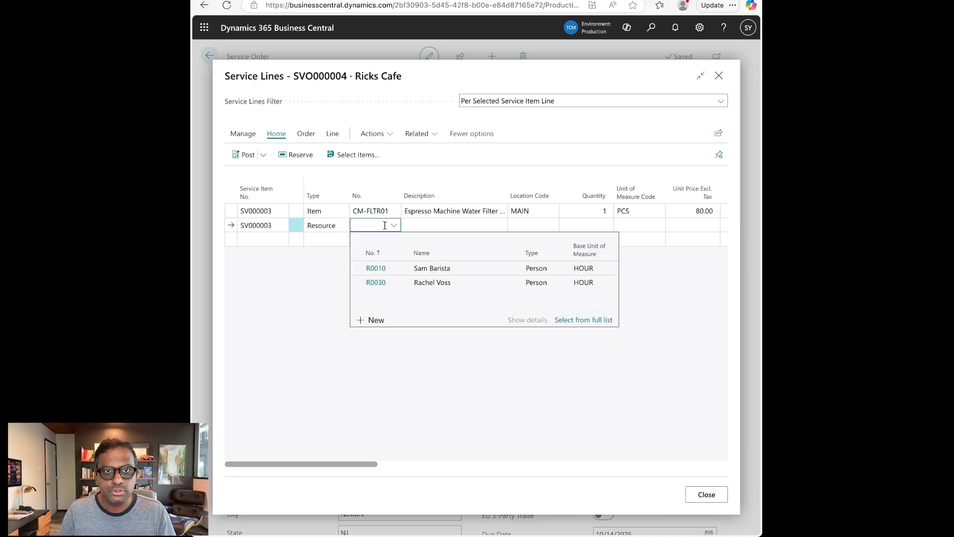
{"action": "left_click", "coordinate": [413, 269]}
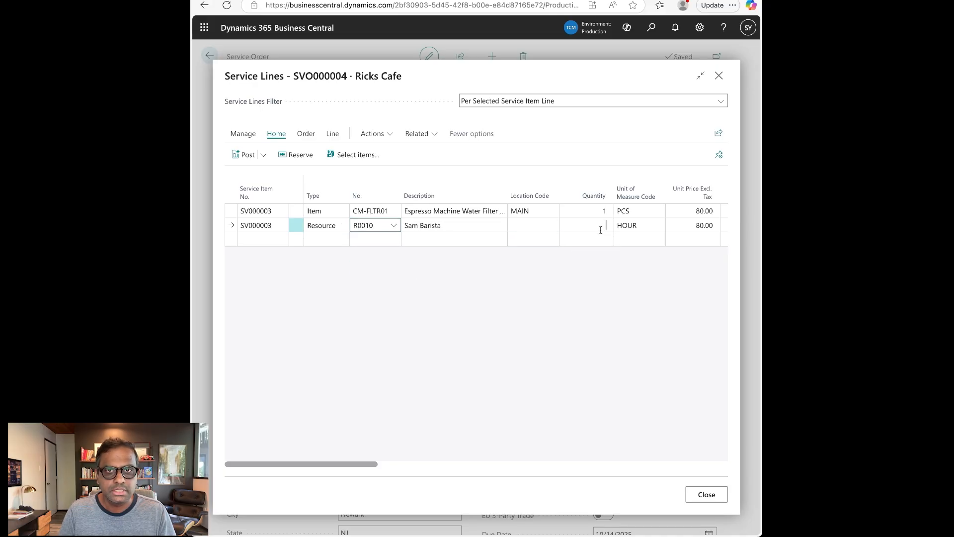
{"action": "left_click", "coordinate": [562, 226]}
{"action": "key", "text": "Tab"}
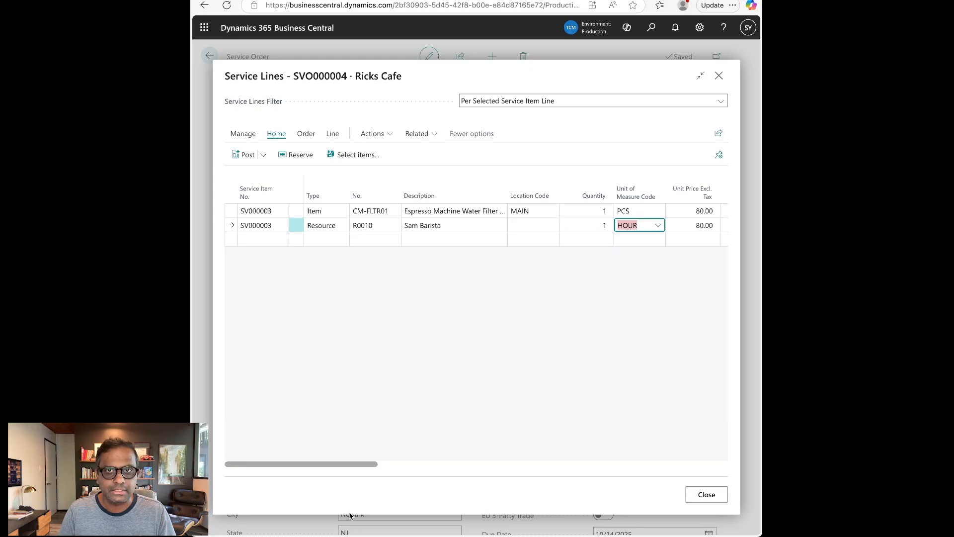
{"action": "left_click_drag", "start_coordinate": [373, 463], "coordinate": [341, 477]}
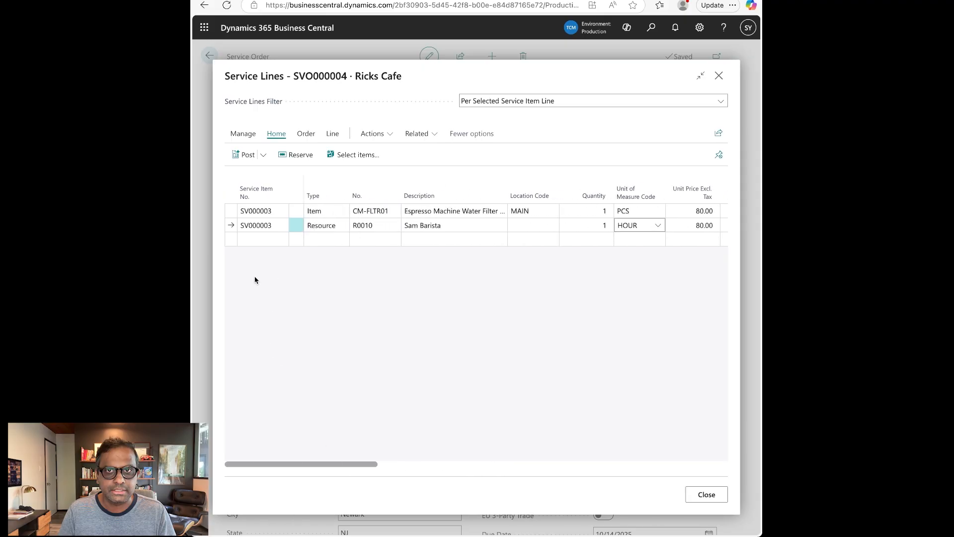
Add a TRAVEL cost line for SV000003 with Gen. Prod. Posting Group SERVICES.
{"action": "left_click", "coordinate": [265, 239]}
{"action": "left_click", "coordinate": [281, 239]}
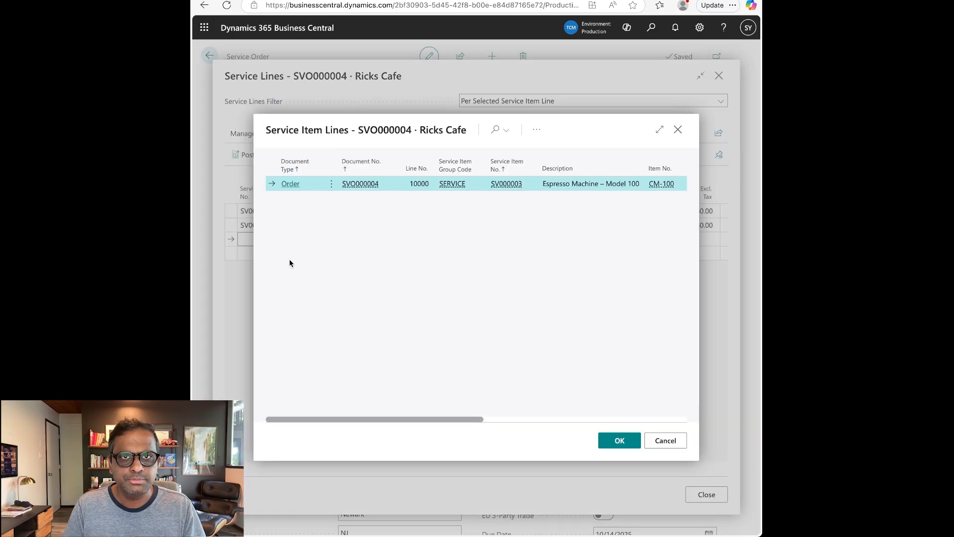
{"action": "left_click", "coordinate": [620, 441]}
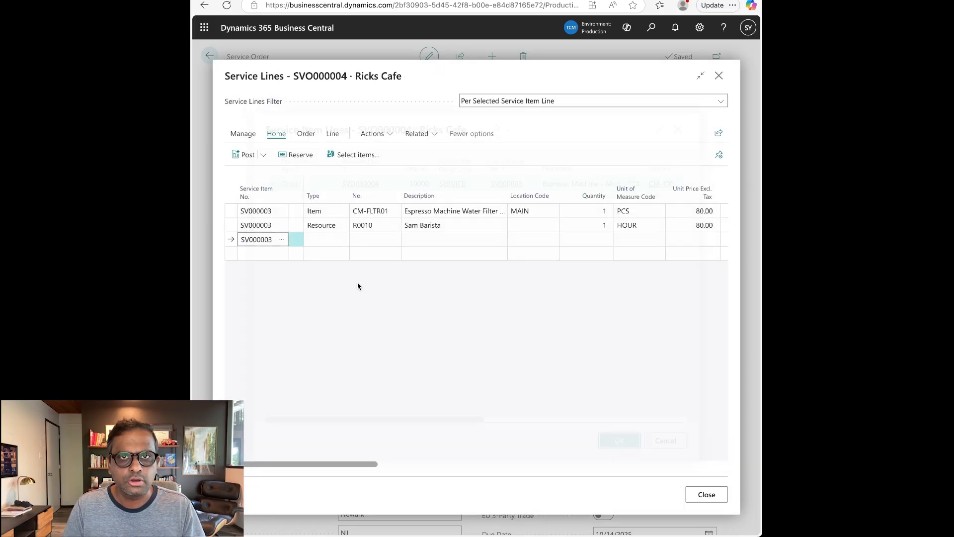
{"action": "left_click", "coordinate": [330, 241]}
{"action": "left_click", "coordinate": [324, 273]}
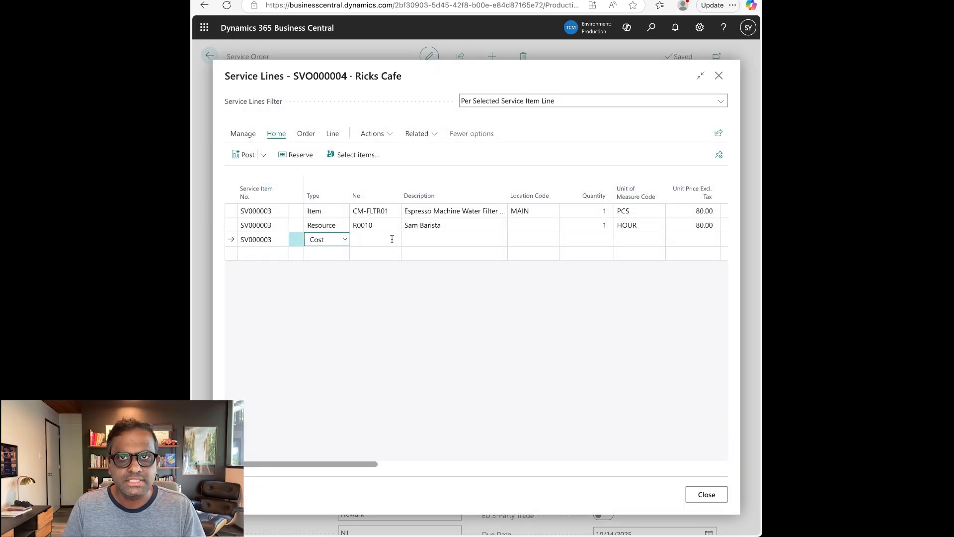
{"action": "left_click", "coordinate": [392, 240]}
{"action": "left_click", "coordinate": [394, 296]}
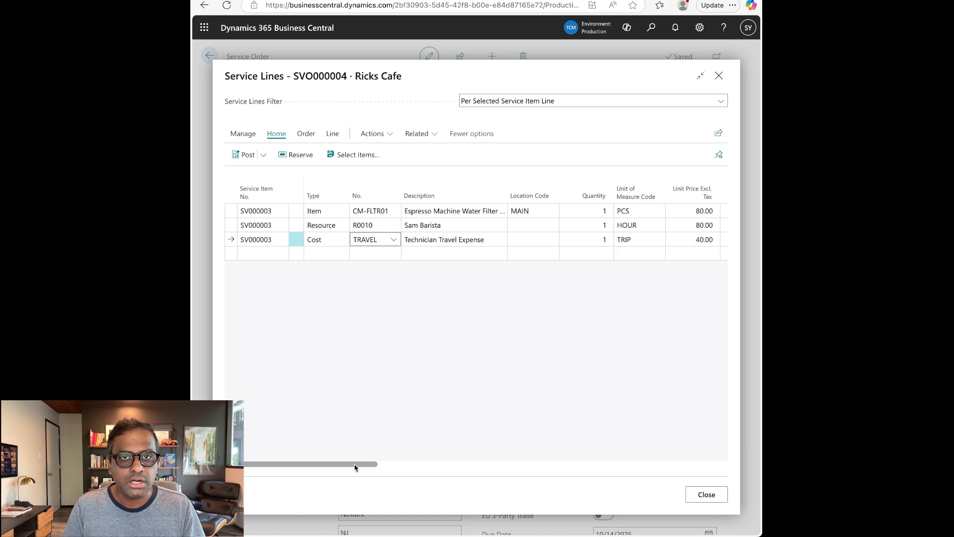
{"action": "left_click_drag", "start_coordinate": [353, 464], "coordinate": [686, 449]}
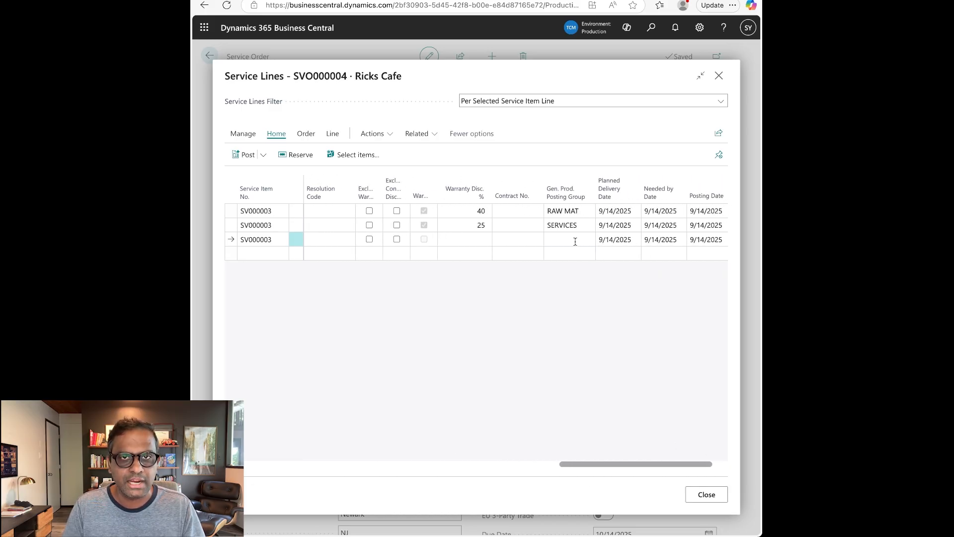
{"action": "left_click", "coordinate": [575, 242]}
{"action": "scroll", "coordinate": [506, 326], "scroll_direction": "down", "scroll_amount": 2}
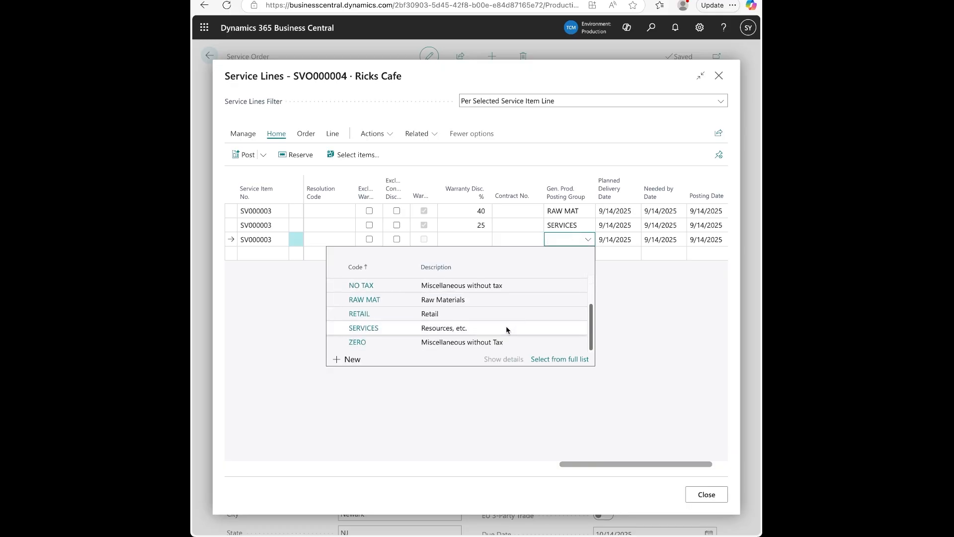
{"action": "left_click", "coordinate": [505, 327]}
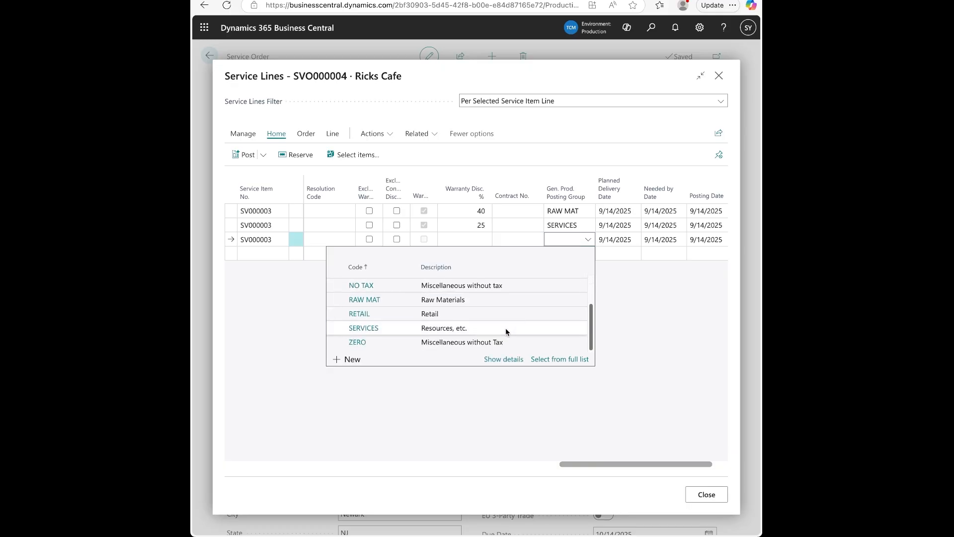
{"action": "left_click", "coordinate": [715, 495]}
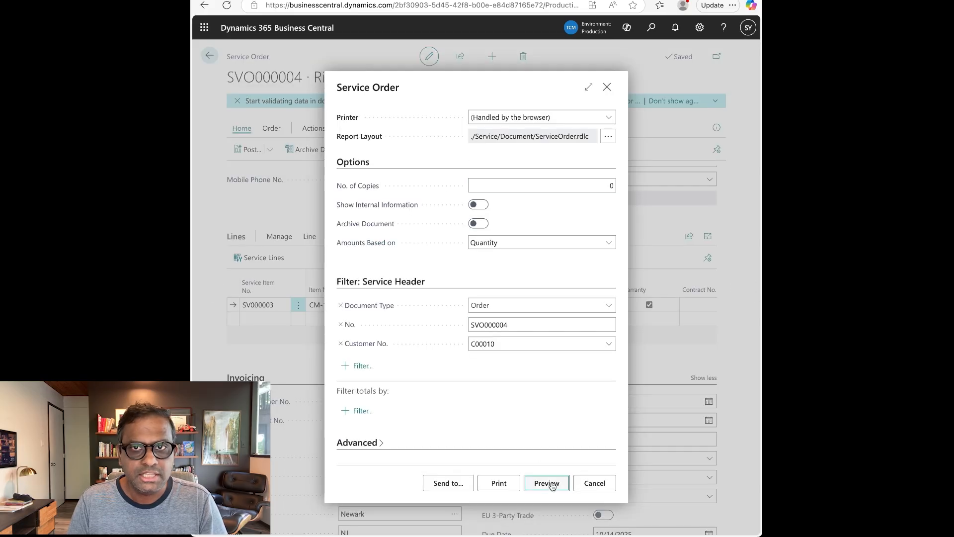
Preview the printed service order, then post it with Ship and Invoice.
{"action": "left_click", "coordinate": [547, 484]}
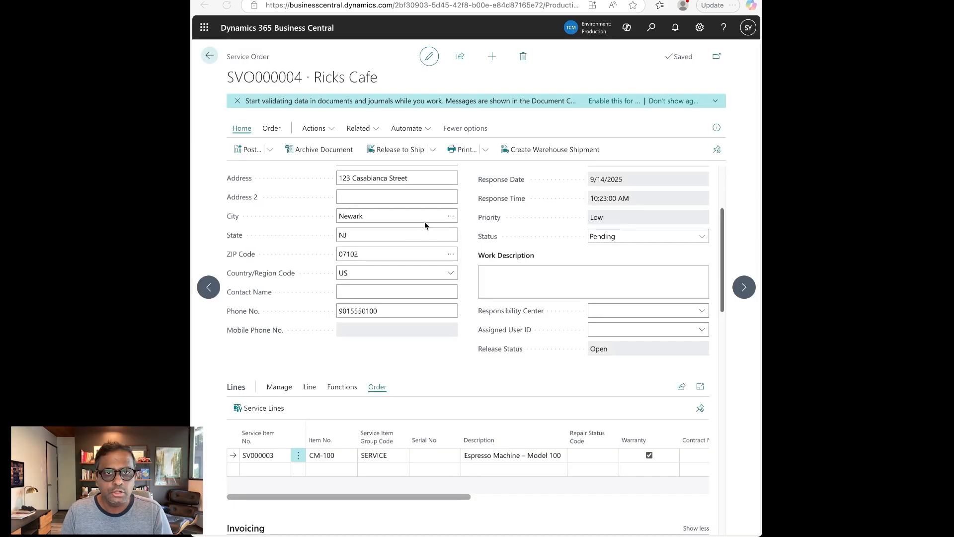
{"action": "left_click", "coordinate": [249, 153]}
{"action": "left_click", "coordinate": [520, 328]}
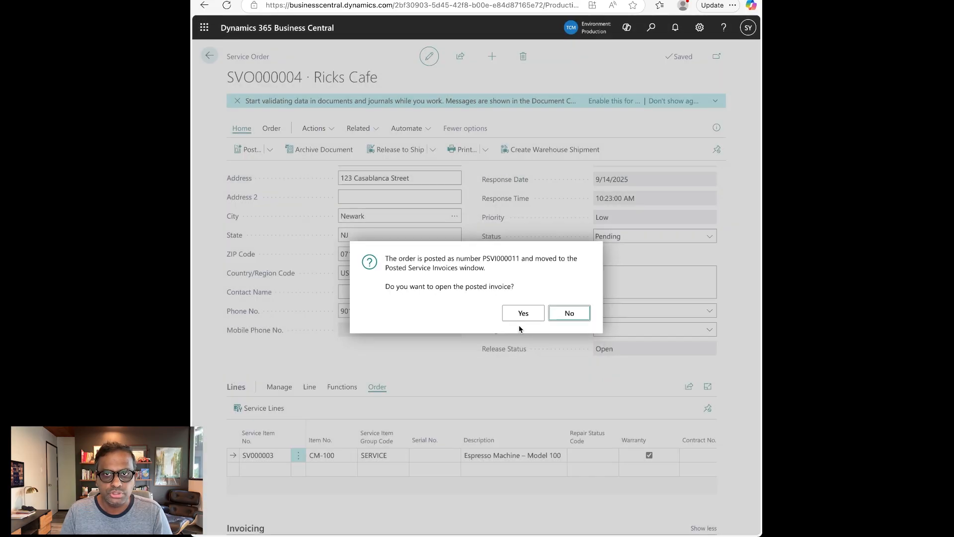
Open posted invoice PSVI000011 and review its lines.
{"action": "left_click", "coordinate": [525, 314]}
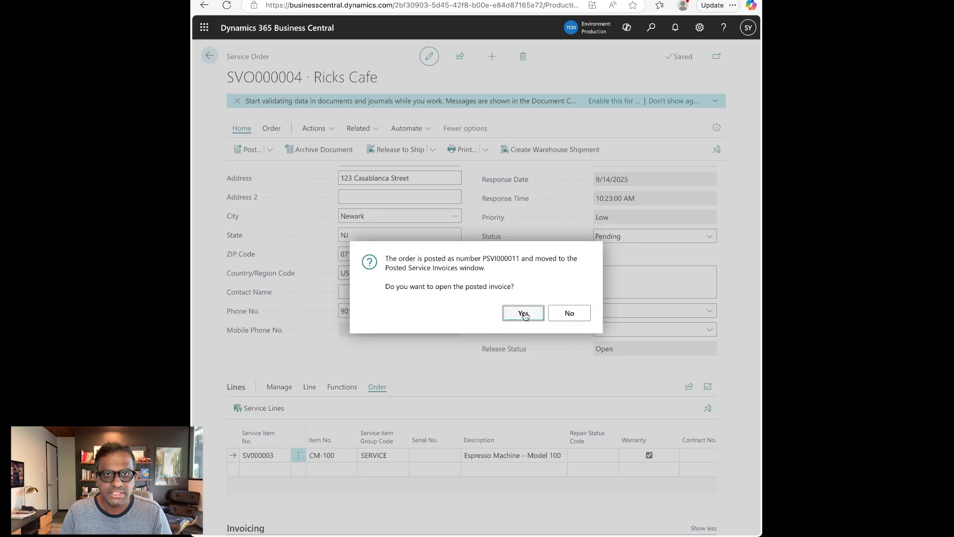
{"action": "scroll", "coordinate": [496, 377], "scroll_direction": "down", "scroll_amount": 10}
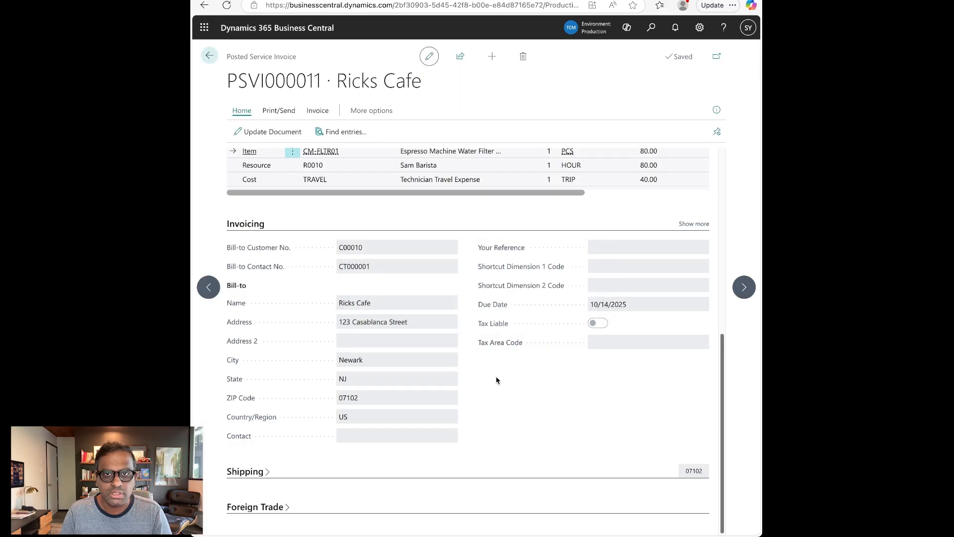
{"action": "scroll", "coordinate": [497, 377], "scroll_direction": "up", "scroll_amount": 1}
{"action": "scroll", "coordinate": [496, 377], "scroll_direction": "up", "scroll_amount": 2}
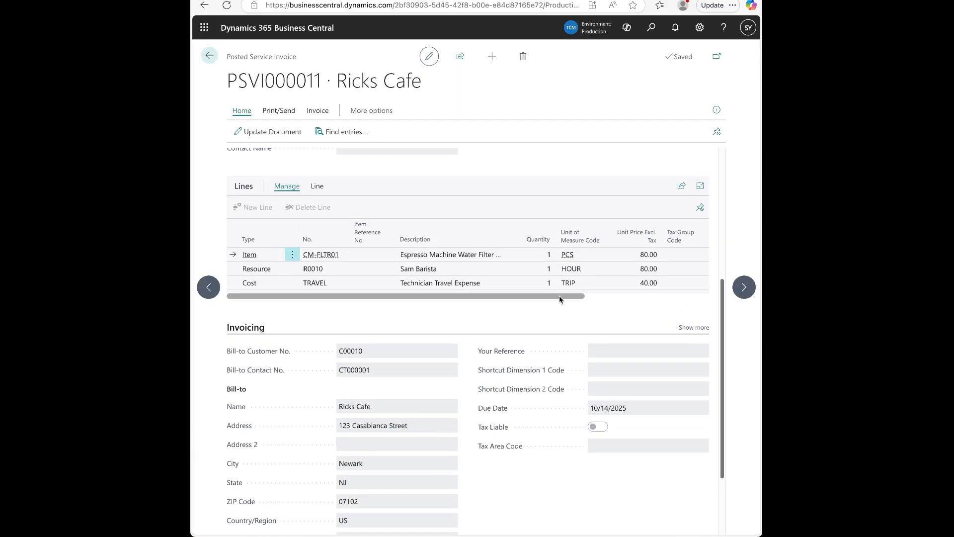
{"action": "left_click_drag", "start_coordinate": [560, 295], "coordinate": [704, 297]}
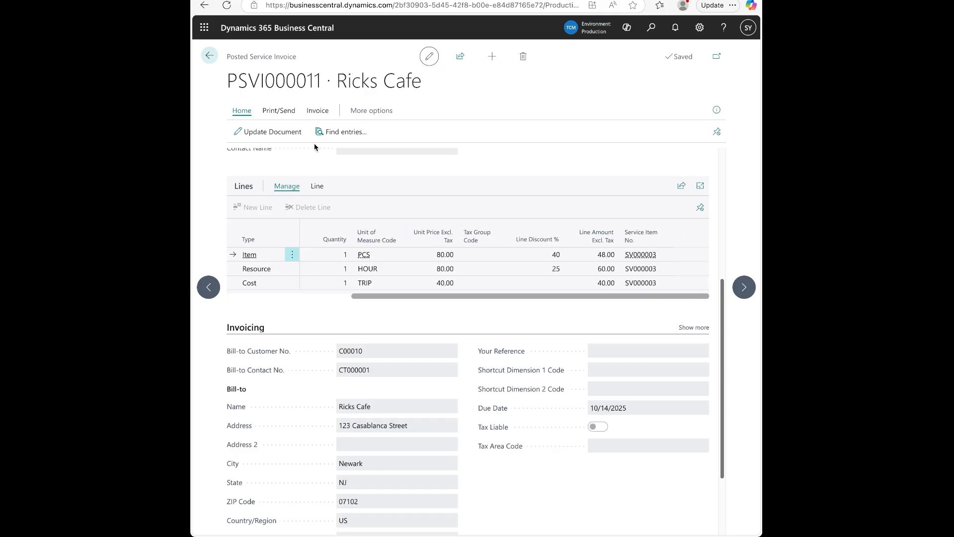
Preview PSVI000011 as a printed Service - Invoice report.
{"action": "left_click", "coordinate": [292, 113]}
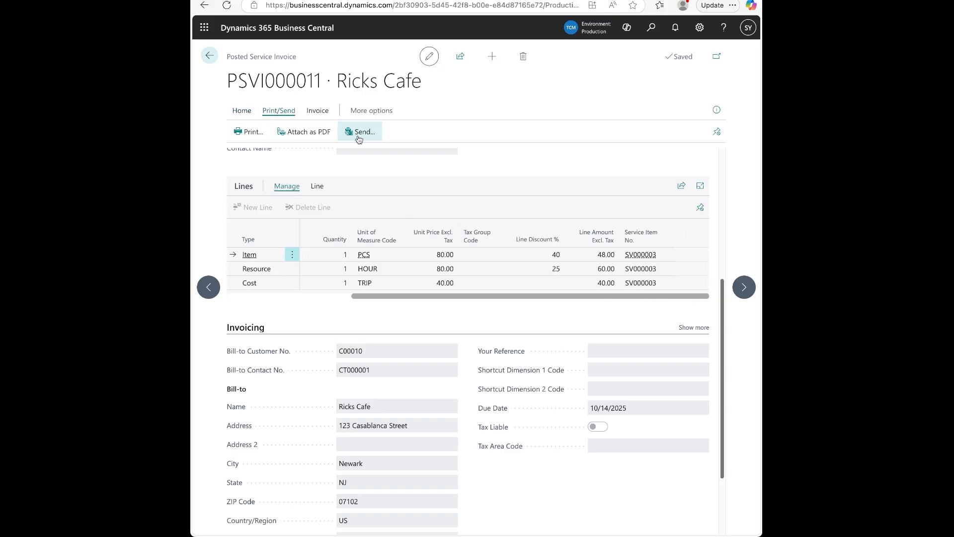
{"action": "left_click", "coordinate": [259, 132]}
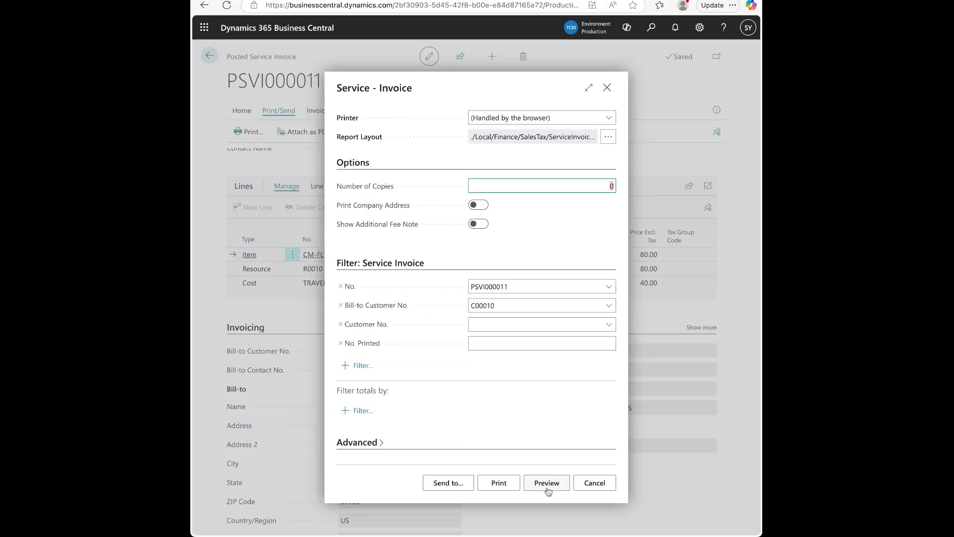
{"action": "left_click", "coordinate": [548, 487]}
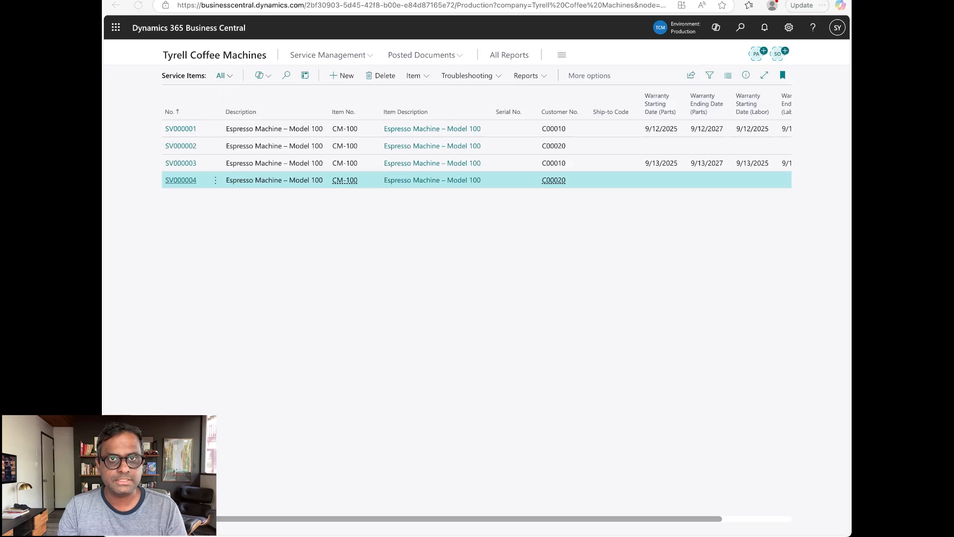
Create a new service contract for customer Blade Espresso Bar.
{"action": "left_click", "coordinate": [741, 28]}
{"action": "type", "text": "ser"}
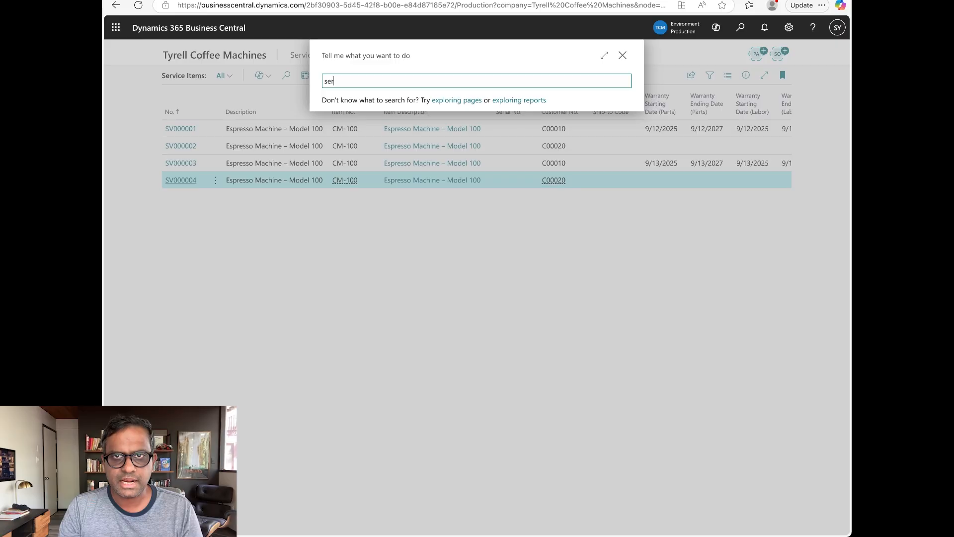
{"action": "type", "text": "v con"}
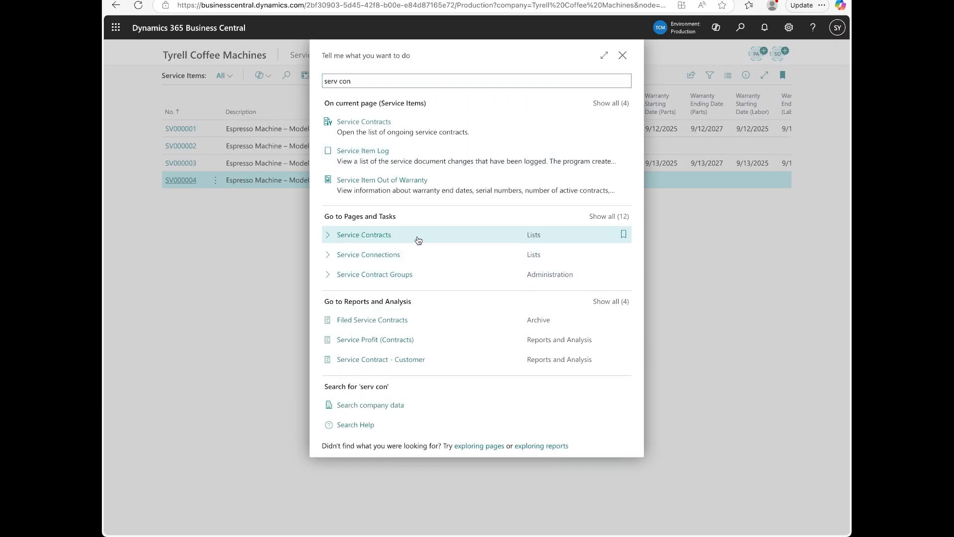
{"action": "left_click", "coordinate": [417, 240]}
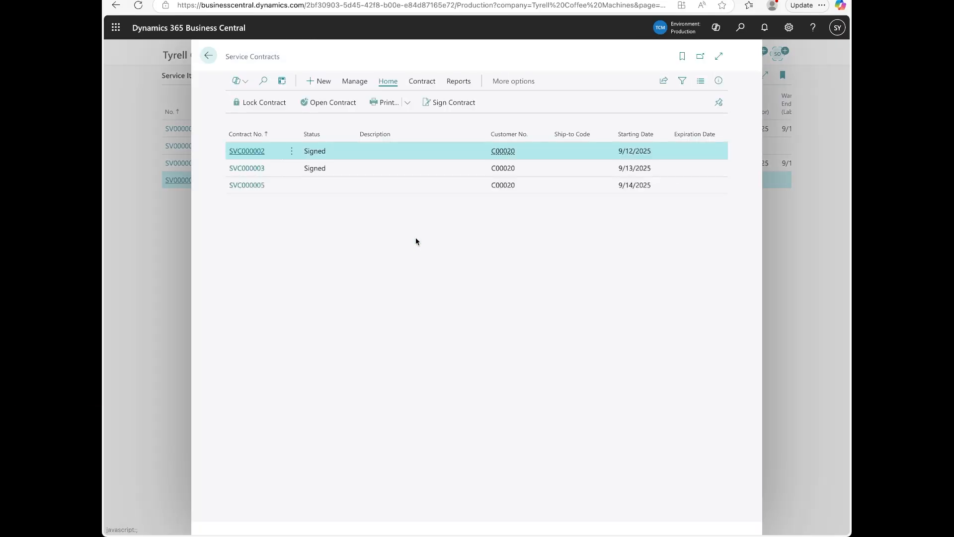
{"action": "left_click", "coordinate": [323, 81]}
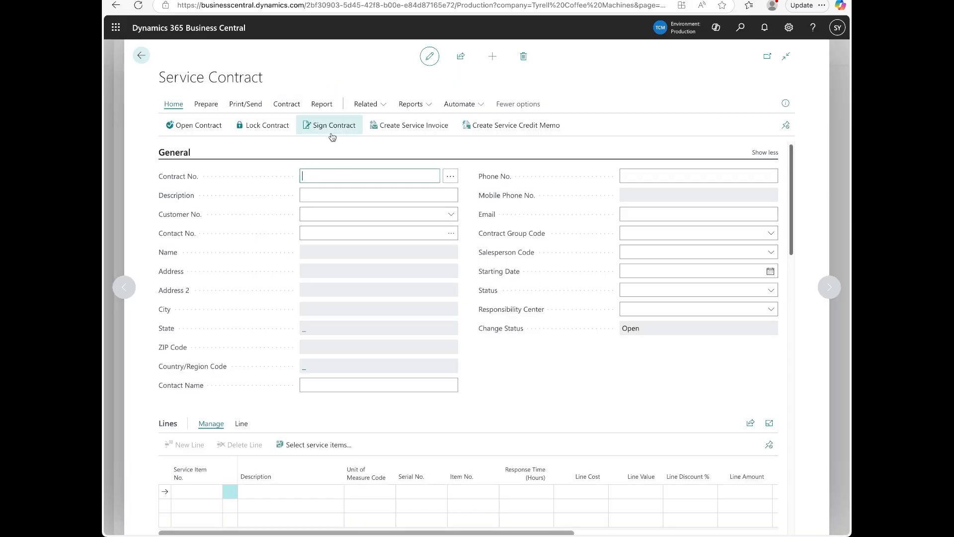
{"action": "left_click", "coordinate": [399, 211]}
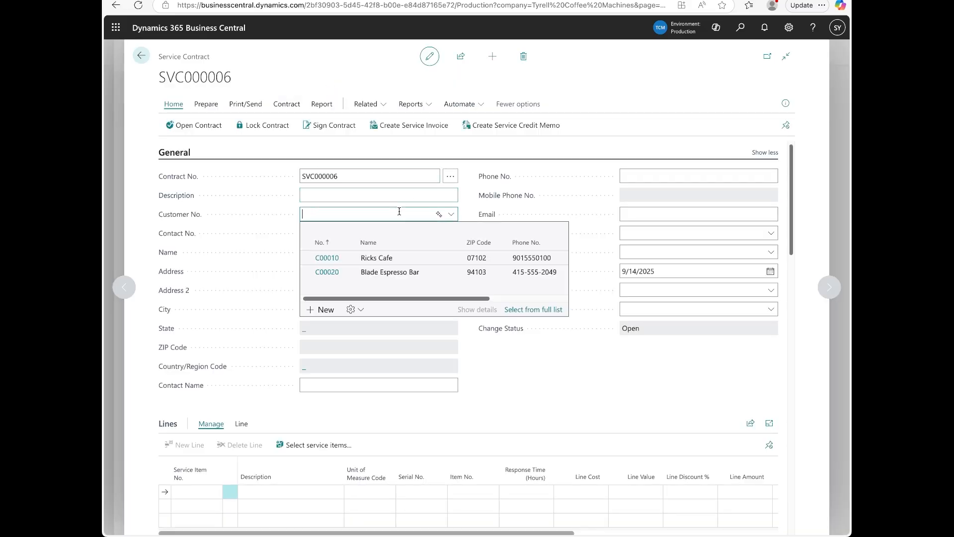
{"action": "left_click", "coordinate": [405, 272]}
Set the contract's service period to 1Y and account group to BASIC.
{"action": "scroll", "coordinate": [406, 298], "scroll_direction": "down", "scroll_amount": 2}
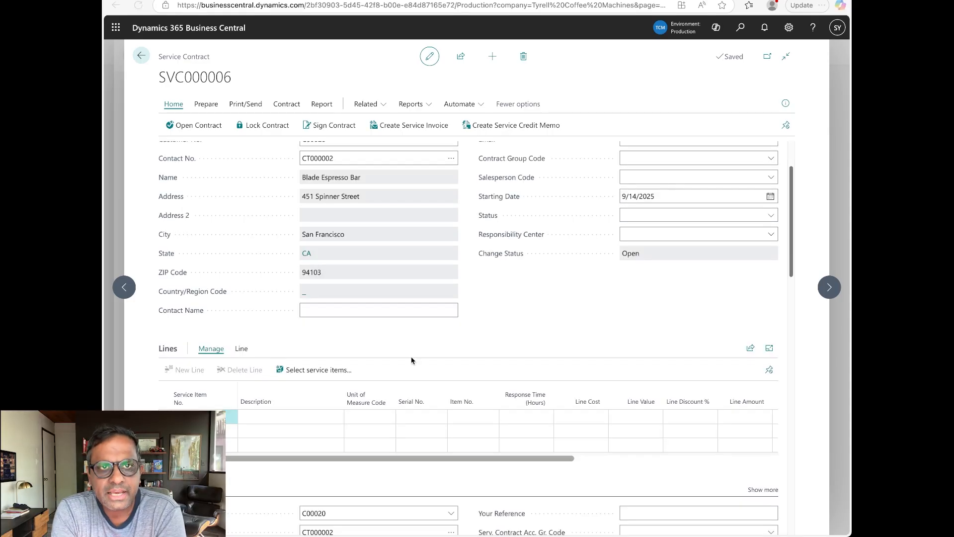
{"action": "scroll", "coordinate": [569, 330], "scroll_direction": "down", "scroll_amount": 5}
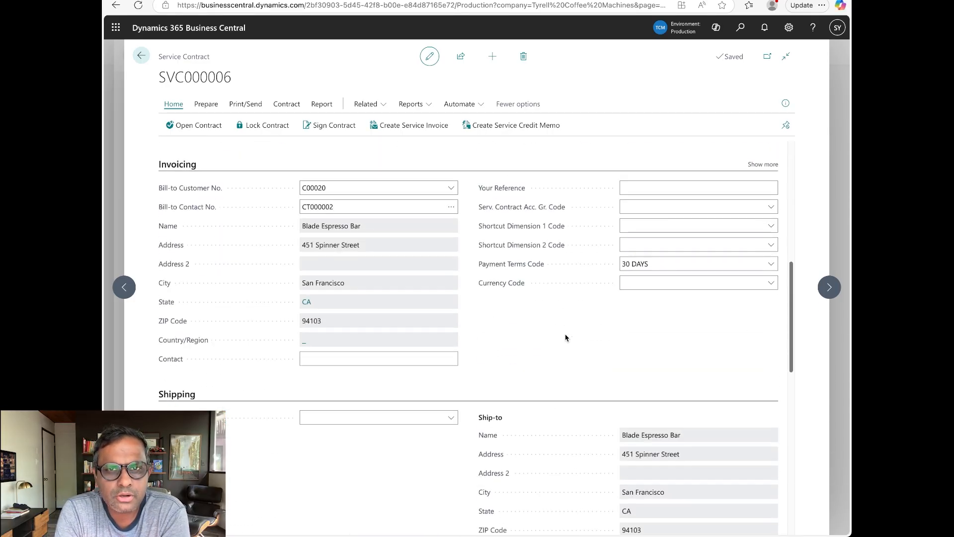
{"action": "scroll", "coordinate": [566, 338], "scroll_direction": "down", "scroll_amount": 5}
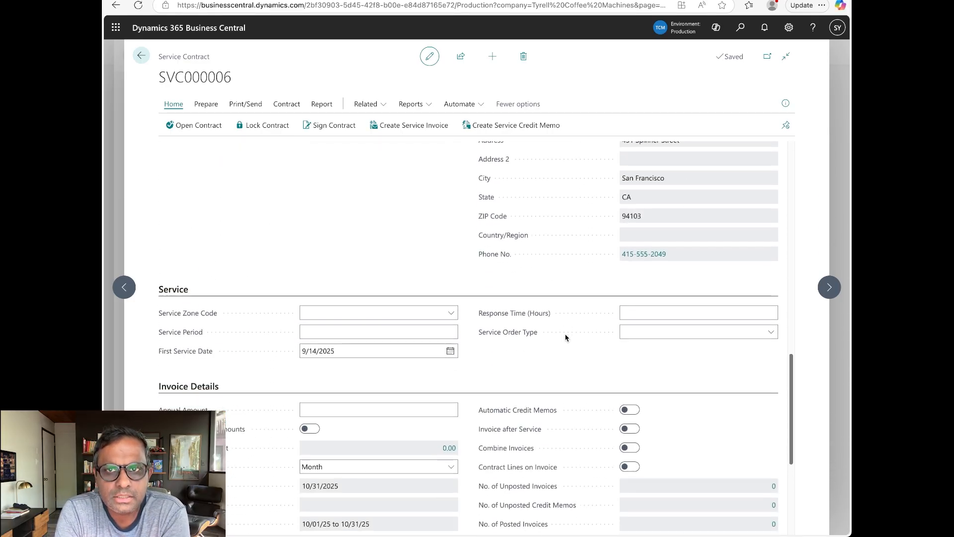
{"action": "left_click", "coordinate": [415, 332]}
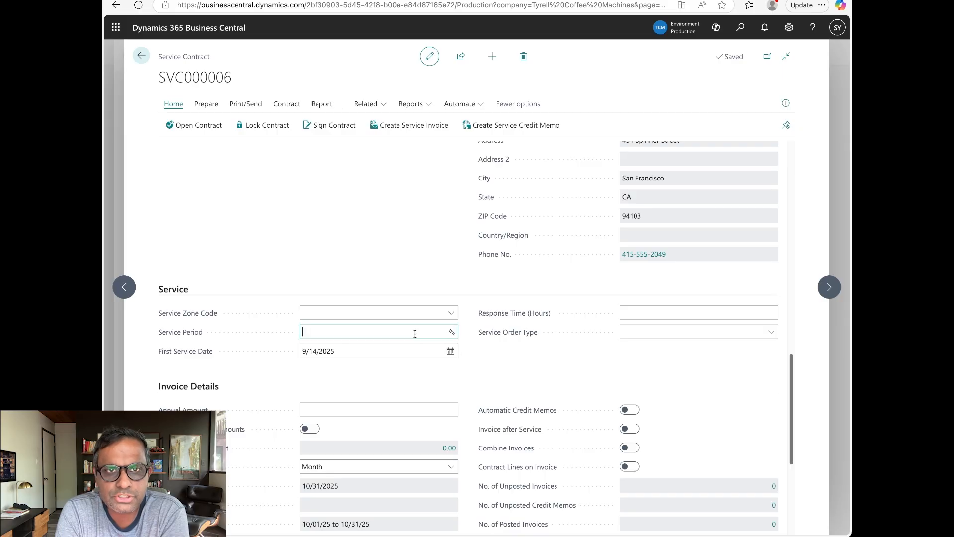
{"action": "type", "text": "1Y"}
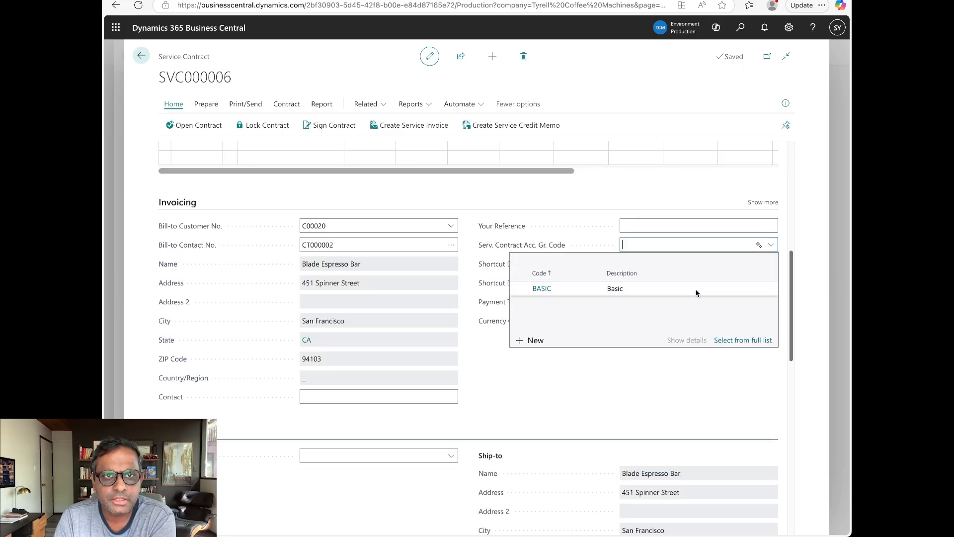
{"action": "left_click", "coordinate": [679, 294]}
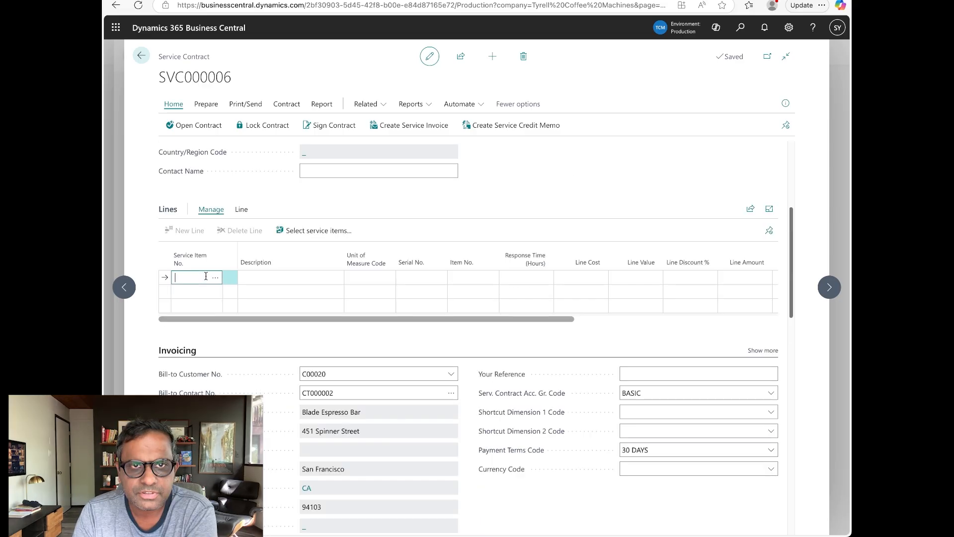
Add service item SV000004 as a contract line with cost 250 and value 450.
{"action": "left_click", "coordinate": [216, 277]}
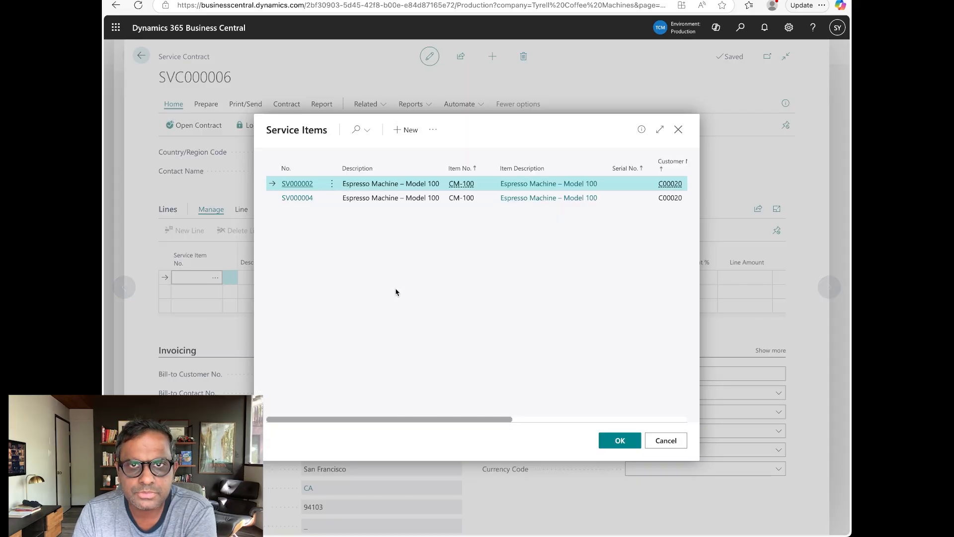
{"action": "left_click", "coordinate": [489, 198]}
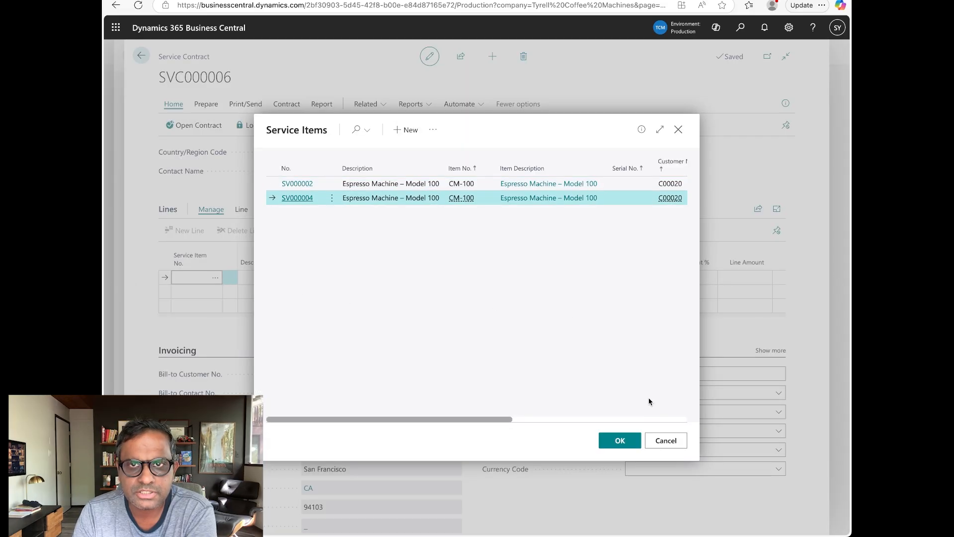
{"action": "left_click", "coordinate": [626, 442]}
{"action": "left_click", "coordinate": [593, 276]}
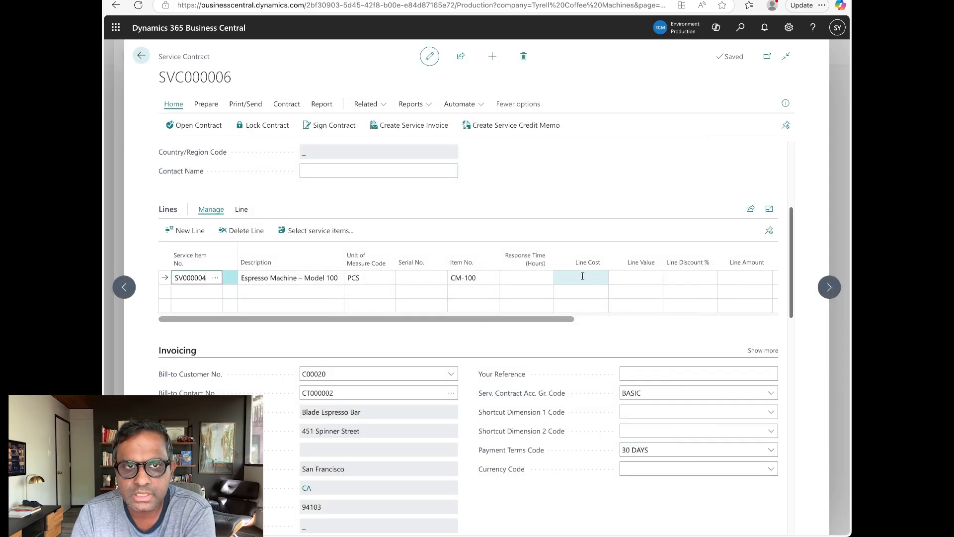
{"action": "type", "text": "250"}
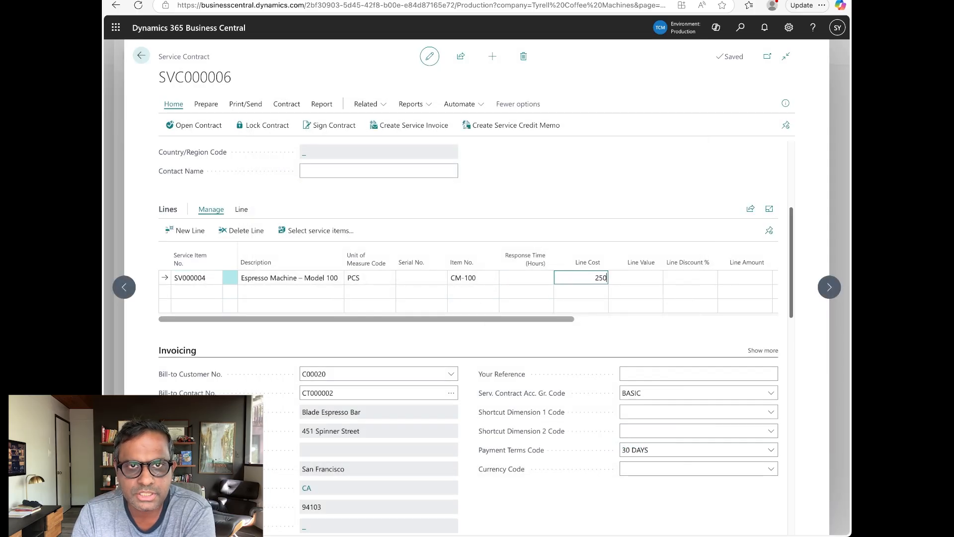
{"action": "key", "text": "Tab"}
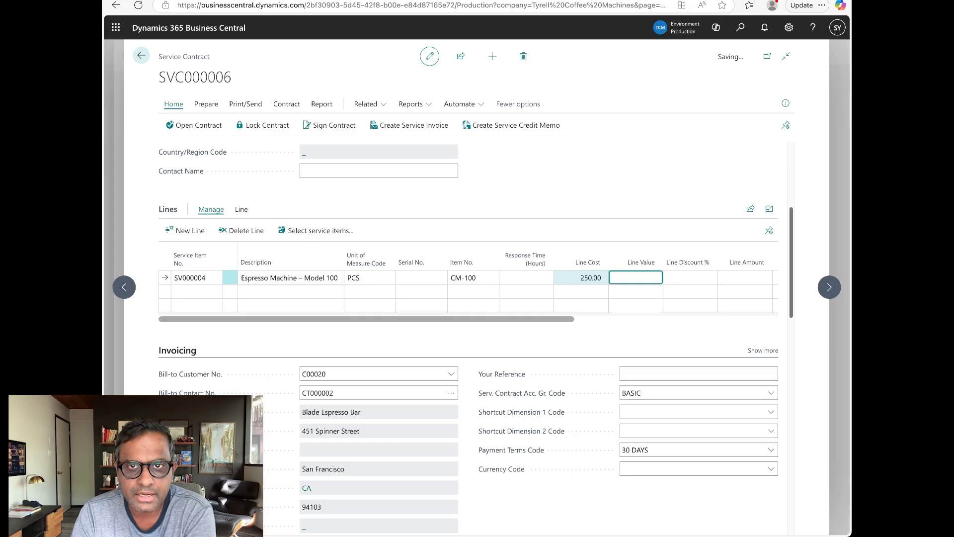
{"action": "type", "text": "450"}
{"action": "key", "text": "Tab"}
Set the line's contract expiration date to 9/13/2026.
{"action": "key", "text": "Tab"}
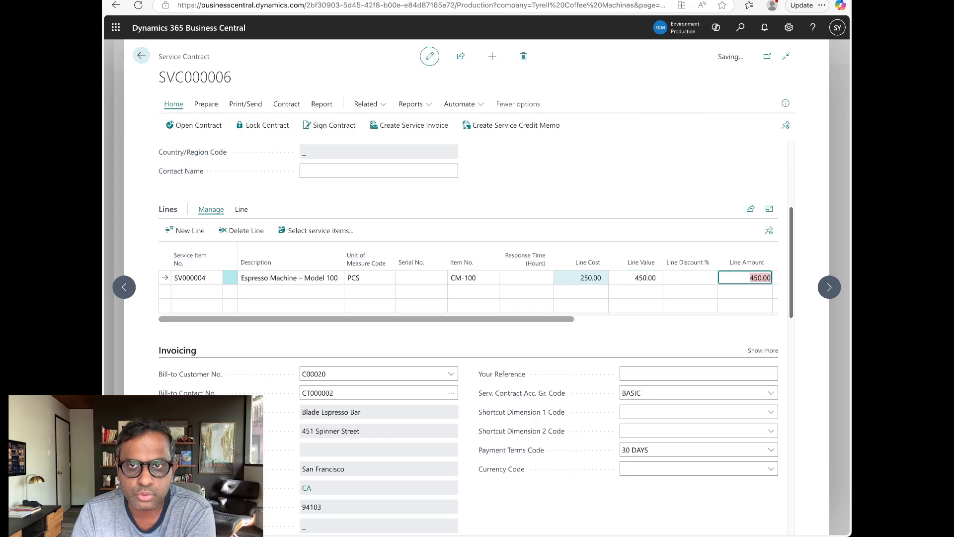
{"action": "key", "text": "Tab"}
{"action": "key", "text": "Tab"}
{"action": "key", "text": "Tab"}
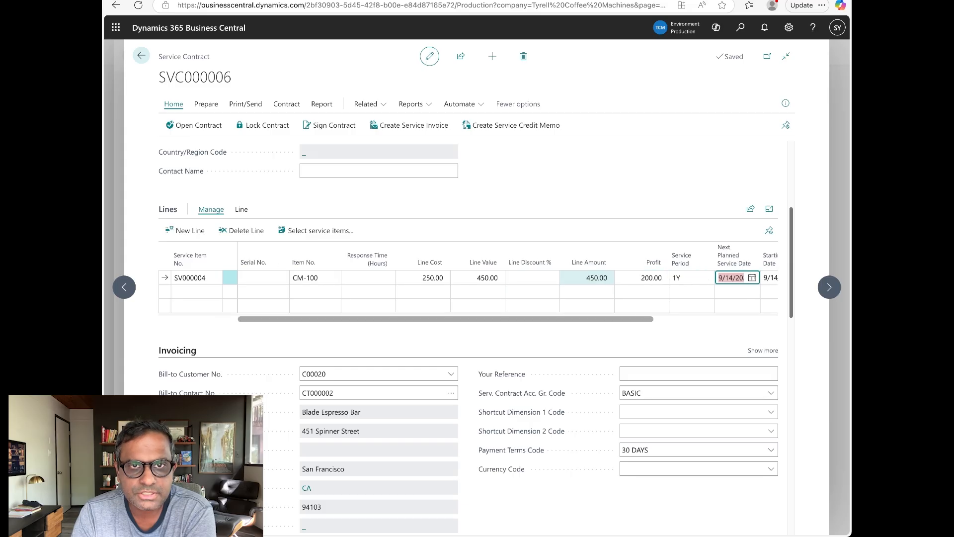
{"action": "key", "text": "Tab"}
{"action": "key", "text": "Tab"}
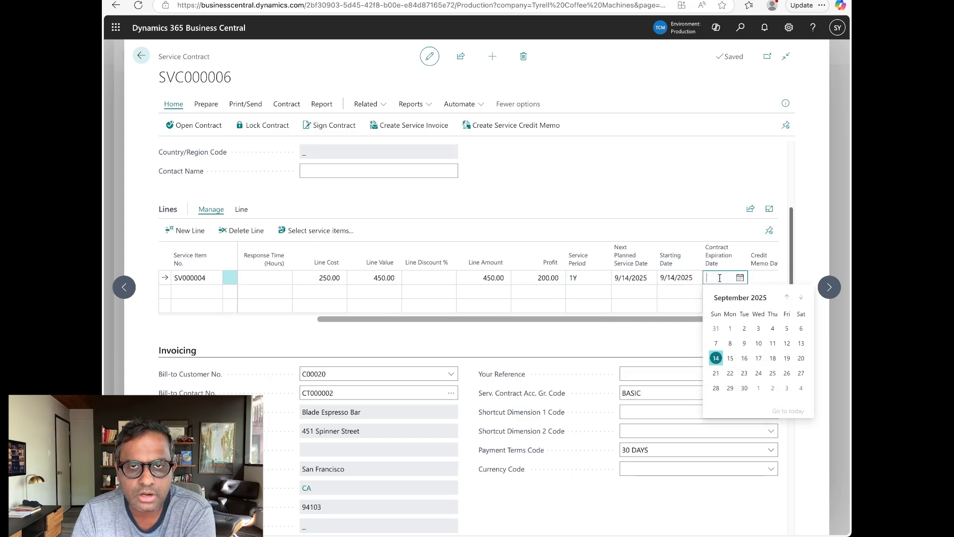
{"action": "type", "text": "9/13/26"}
{"action": "key", "text": "Tab"}
{"action": "scroll", "coordinate": [614, 335], "scroll_direction": "up", "scroll_amount": 4}
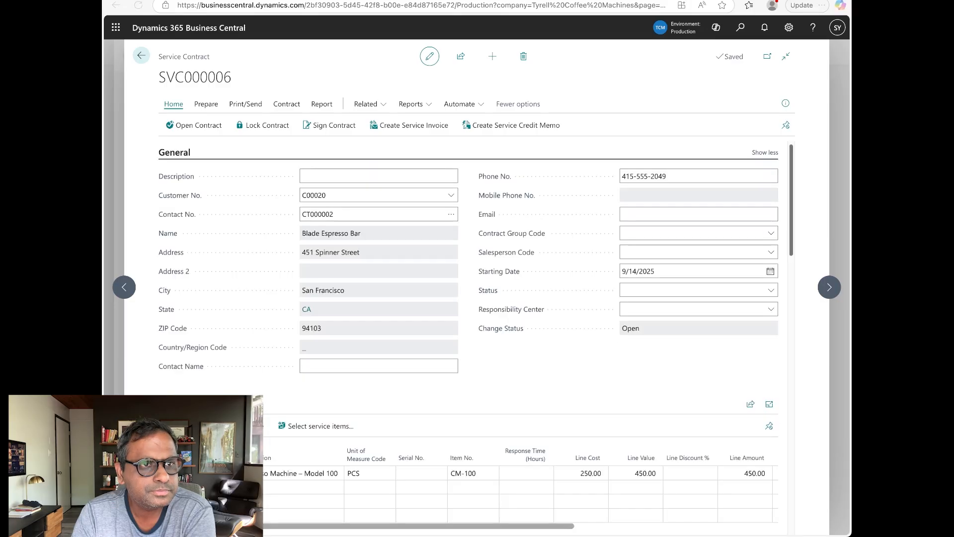
Add a 40% discount for the SERVICE item group starting 9/14/2025.
{"action": "left_click", "coordinate": [367, 104]}
{"action": "mouse_move", "coordinate": [413, 143]}
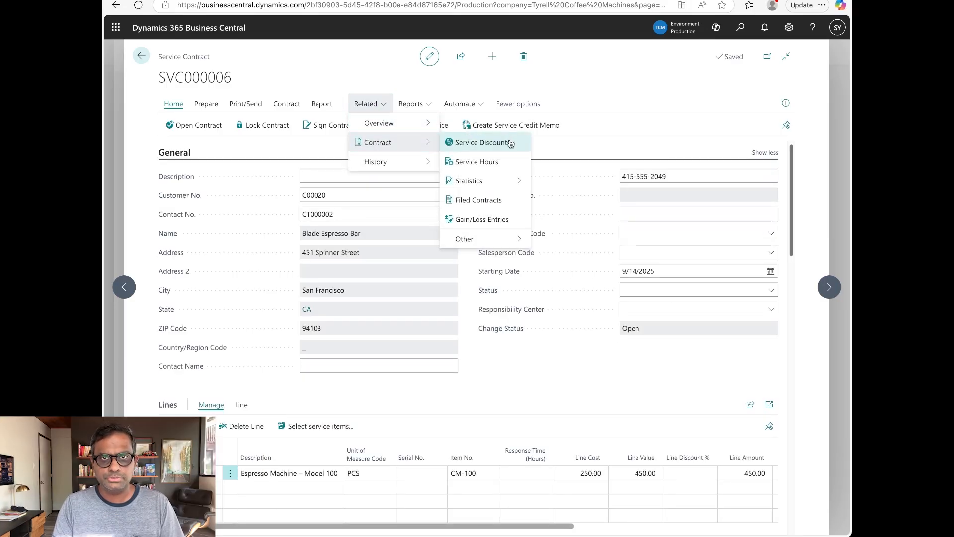
{"action": "left_click", "coordinate": [493, 145]}
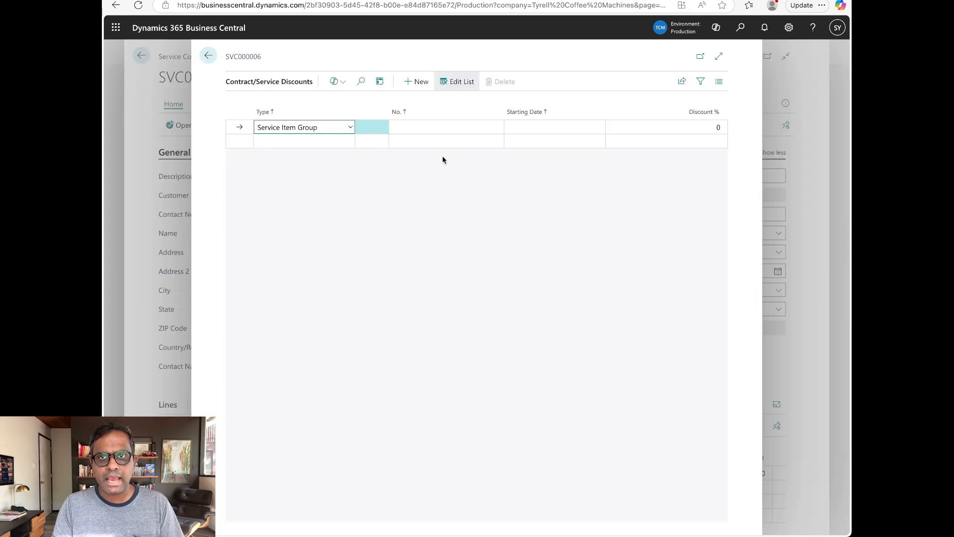
{"action": "left_click", "coordinate": [415, 127]}
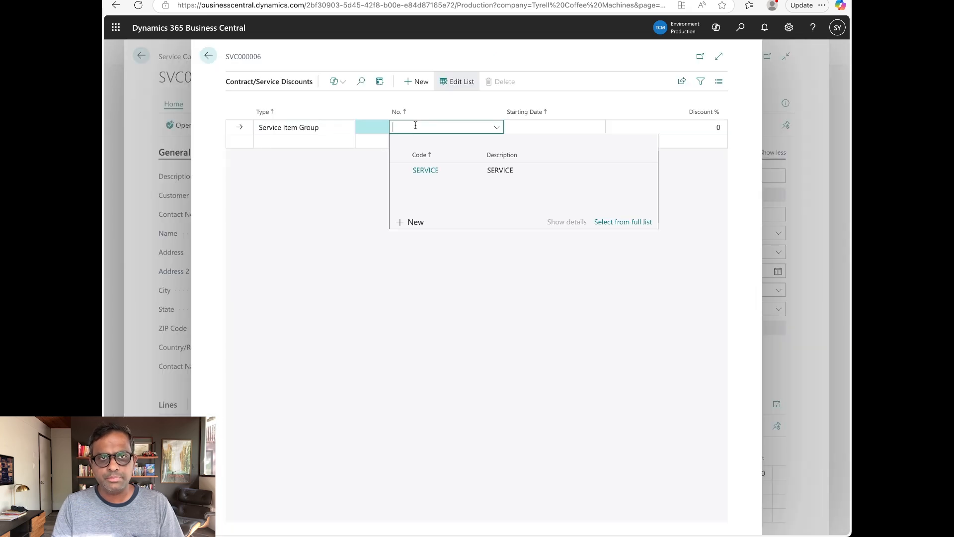
{"action": "left_click", "coordinate": [457, 171]}
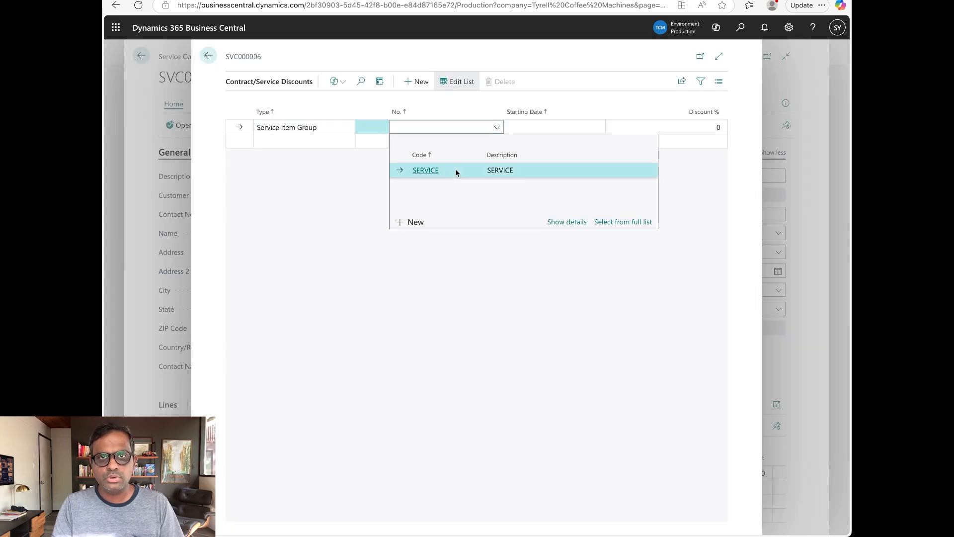
{"action": "left_click", "coordinate": [559, 127]}
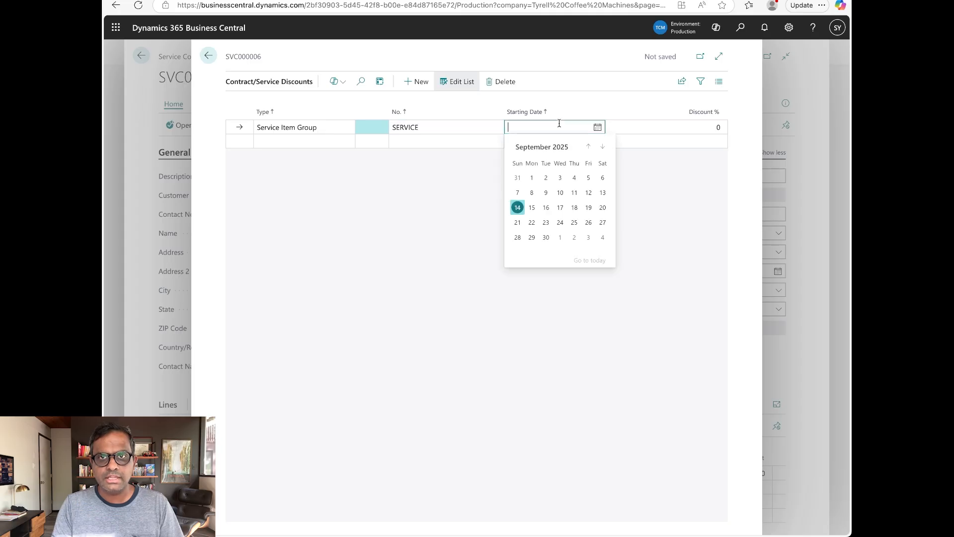
{"action": "left_click", "coordinate": [516, 205]}
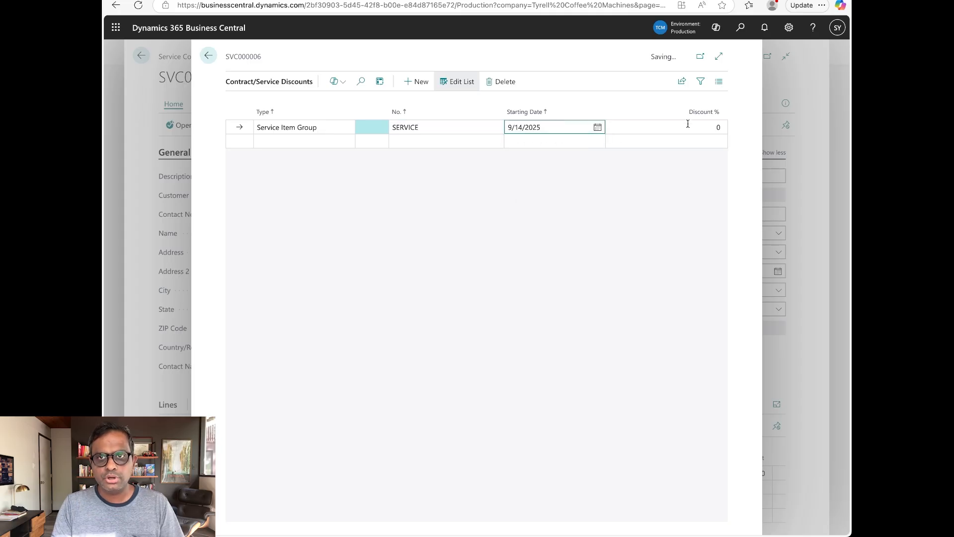
{"action": "left_click", "coordinate": [687, 126]}
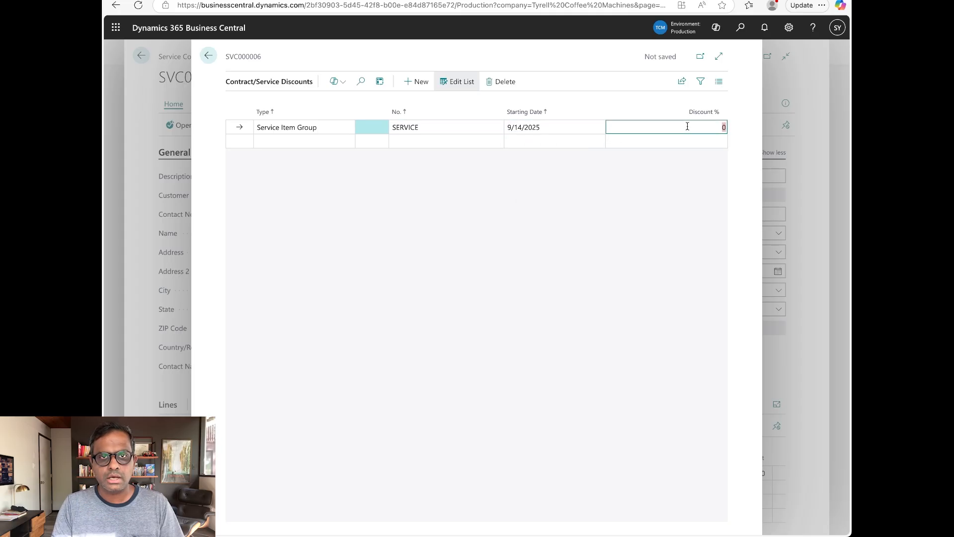
{"action": "type", "text": "40"}
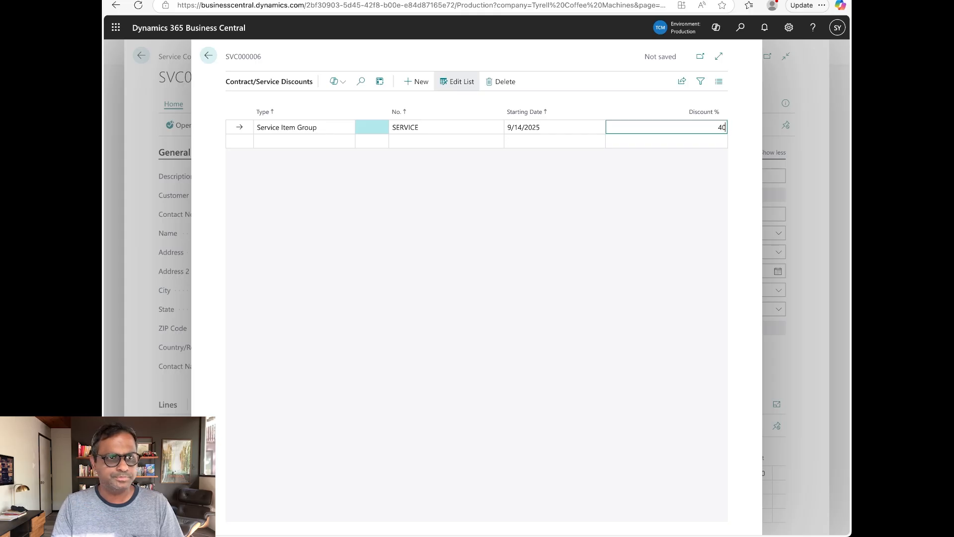
Add a 30% discount for the TECH resource group starting 9/14/2025.
{"action": "left_click", "coordinate": [290, 142]}
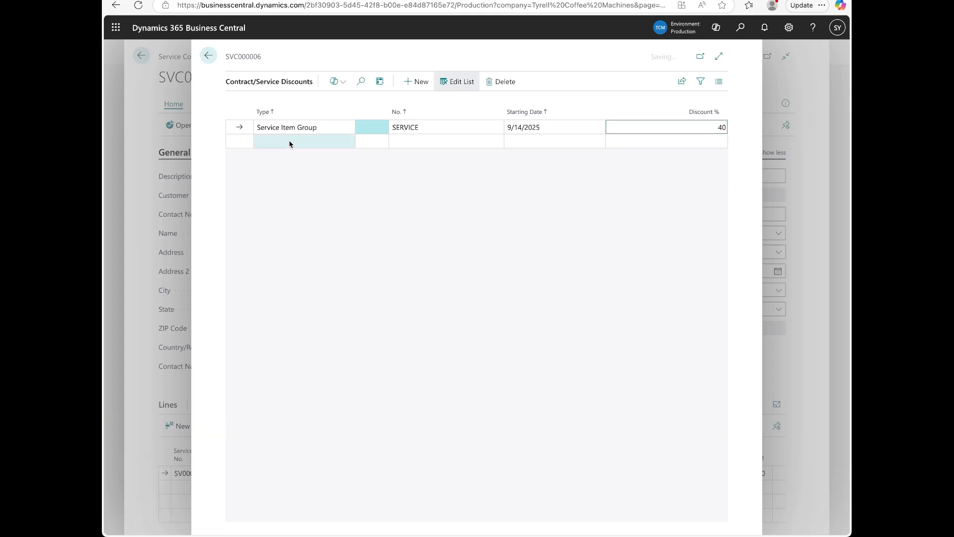
{"action": "left_click", "coordinate": [290, 143]}
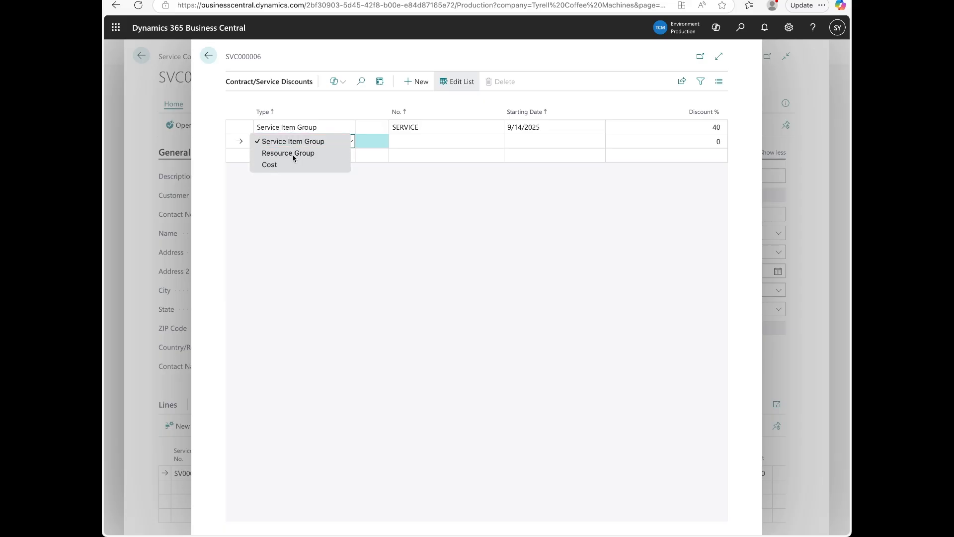
{"action": "left_click", "coordinate": [292, 154]}
{"action": "left_click", "coordinate": [430, 143]}
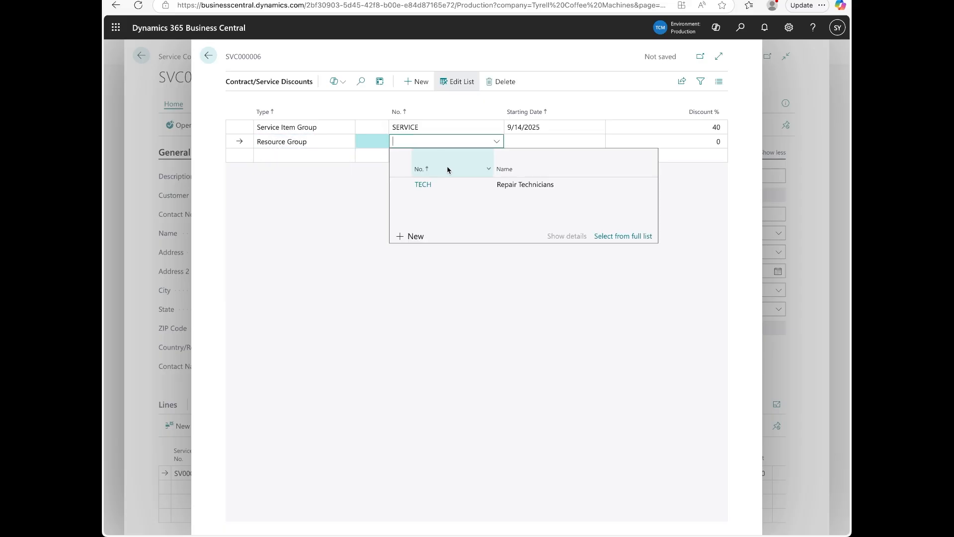
{"action": "left_click", "coordinate": [423, 185]}
{"action": "left_click", "coordinate": [530, 142]}
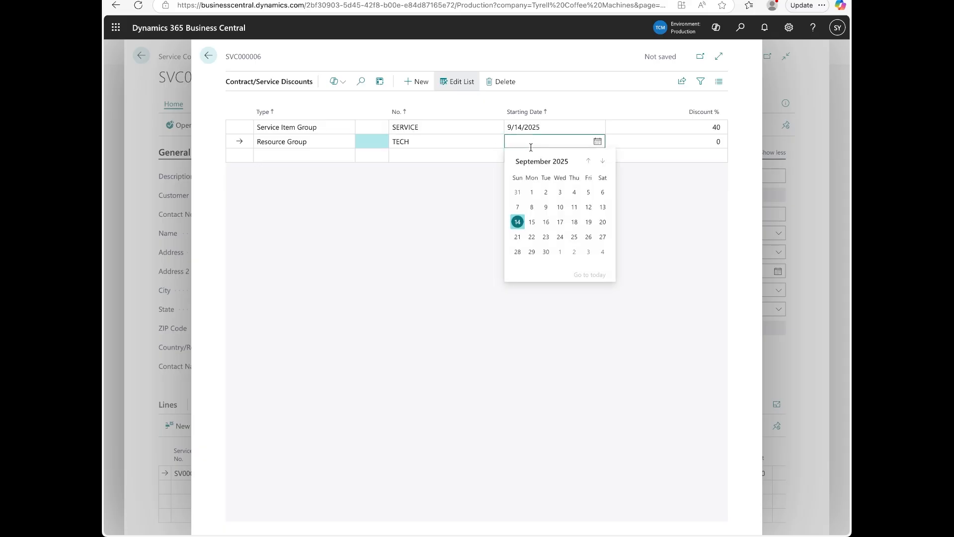
{"action": "left_click", "coordinate": [518, 218]}
{"action": "key", "text": "Tab"}
{"action": "type", "text": "30"}
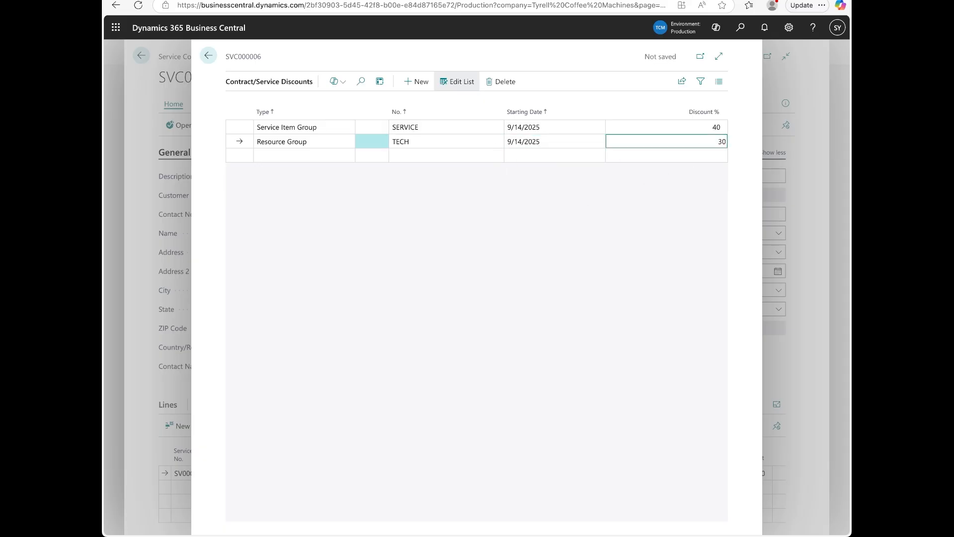
Add a 10% discount on TRAVEL cost starting 9/14/2025.
{"action": "key", "text": "Tab"}
{"action": "left_click", "coordinate": [312, 157]}
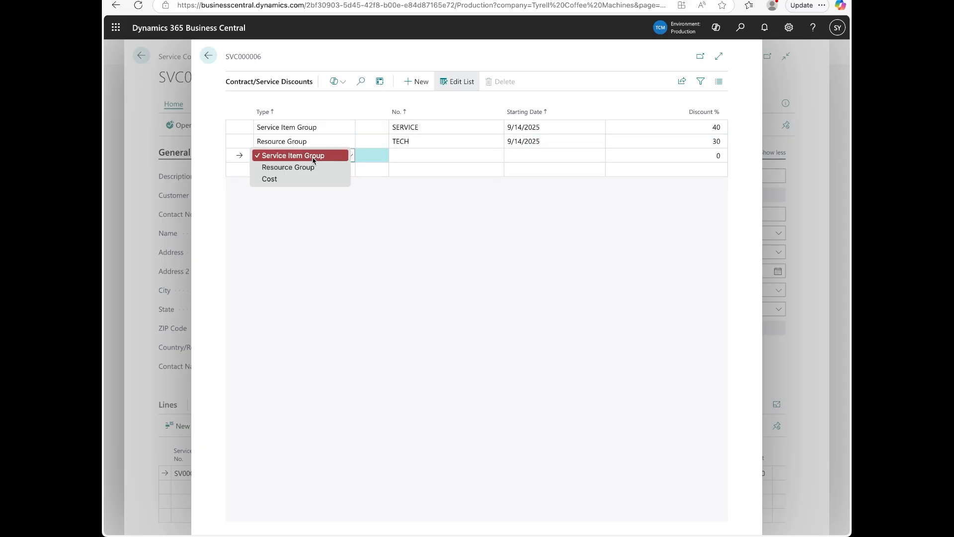
{"action": "left_click", "coordinate": [294, 179]}
{"action": "left_click", "coordinate": [440, 156]}
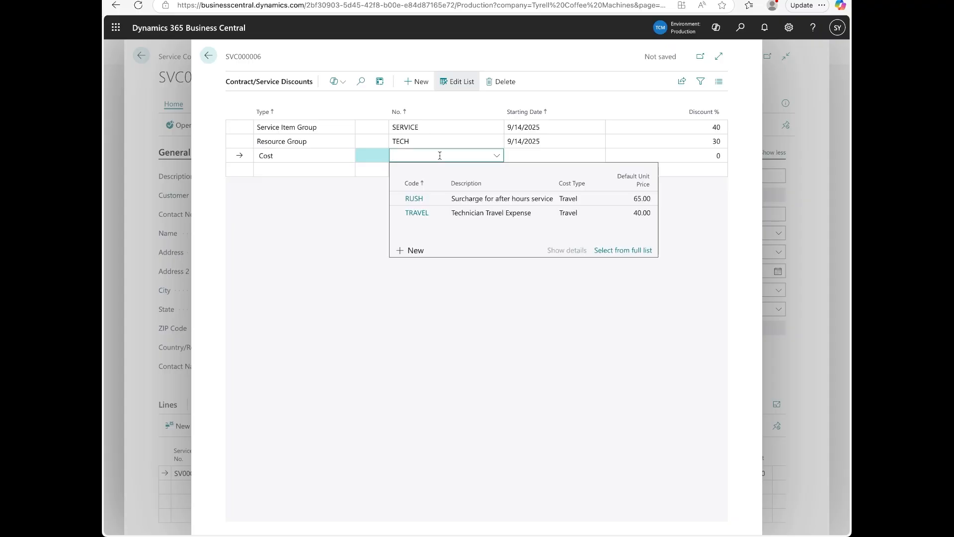
{"action": "left_click", "coordinate": [452, 213]}
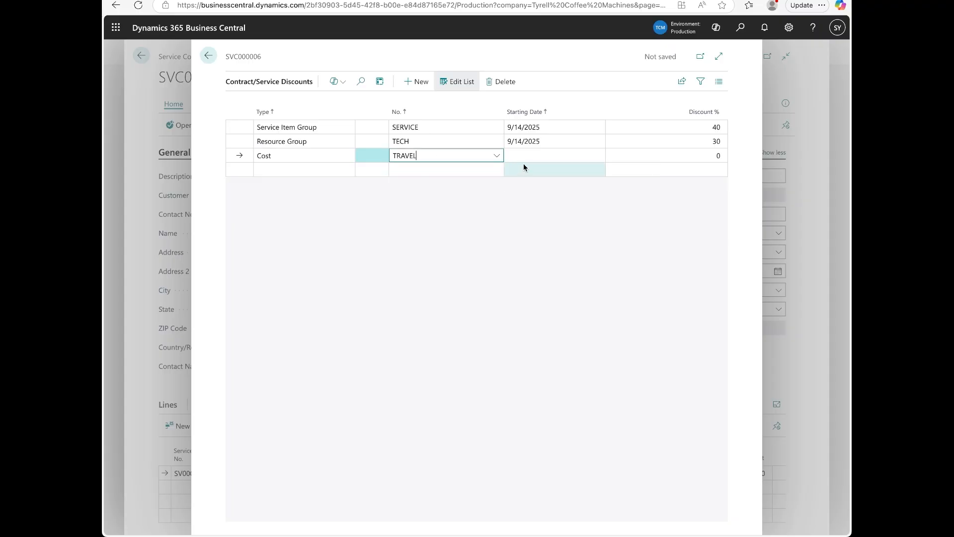
{"action": "key", "text": "Tab"}
{"action": "type", "text": "9/1"}
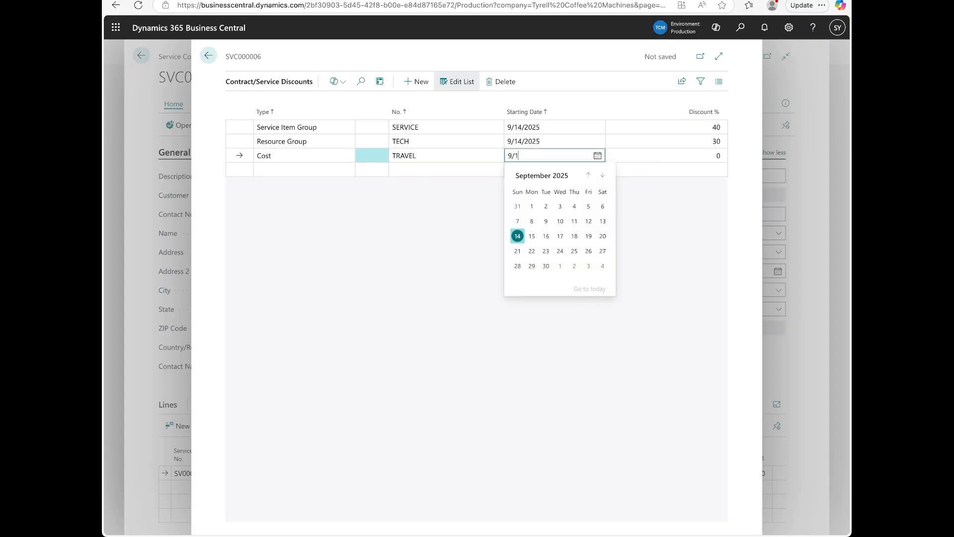
{"action": "type", "text": "4"}
{"action": "type", "text": "/2025"}
{"action": "key", "text": "Tab"}
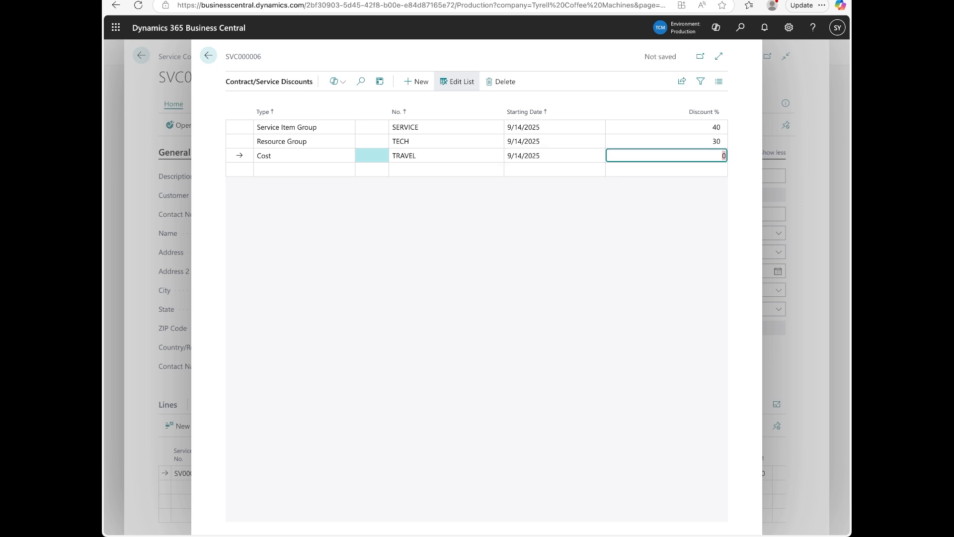
{"action": "type", "text": "10"}
{"action": "key", "text": "Return"}
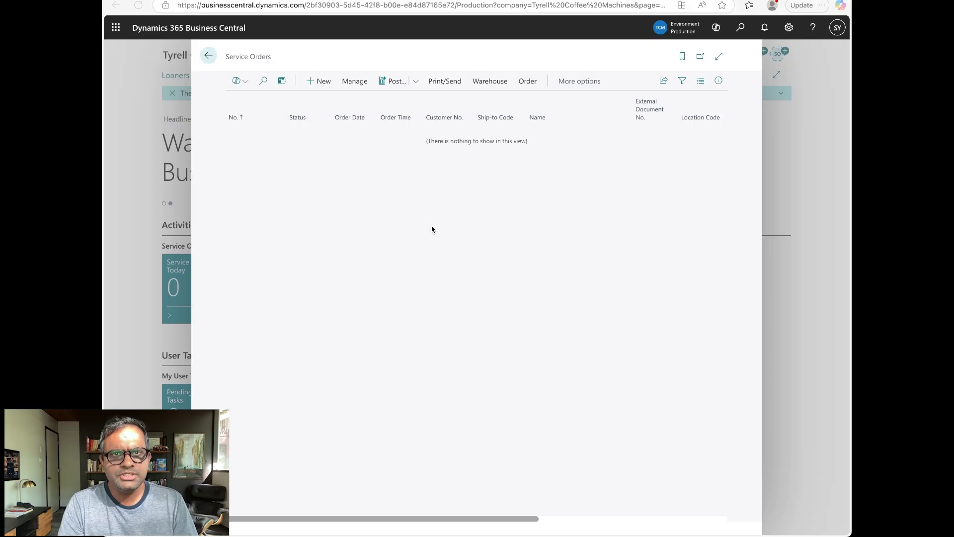
Create a new service order for Blade Espresso Bar with service item SV000004.
{"action": "left_click", "coordinate": [319, 82]}
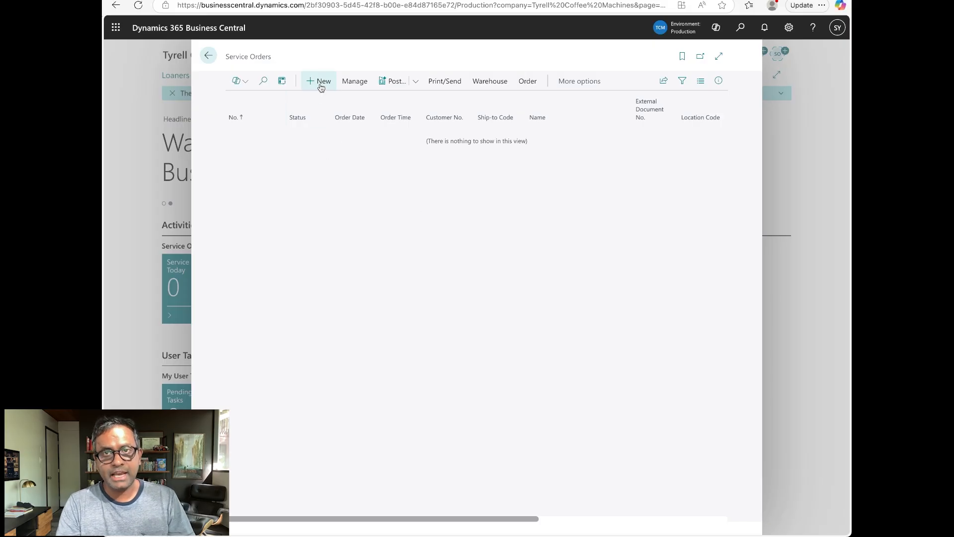
{"action": "left_click", "coordinate": [360, 238]}
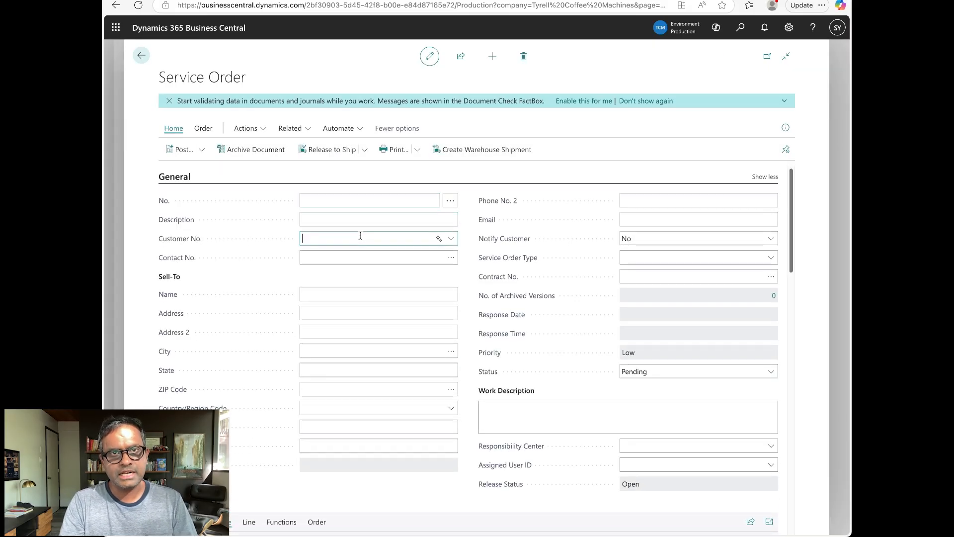
{"action": "left_click", "coordinate": [374, 297]}
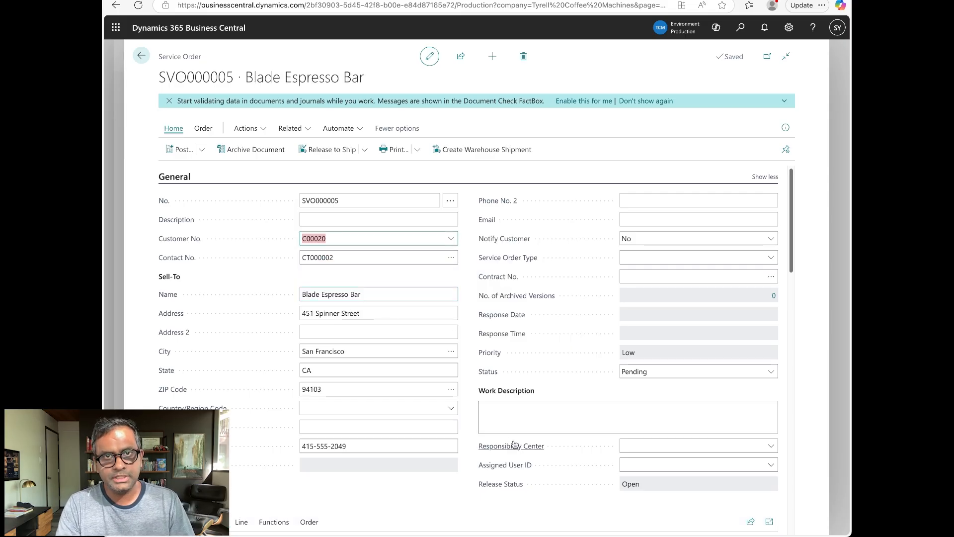
{"action": "scroll", "coordinate": [379, 403], "scroll_direction": "down", "scroll_amount": 1}
{"action": "scroll", "coordinate": [379, 402], "scroll_direction": "down", "scroll_amount": 3}
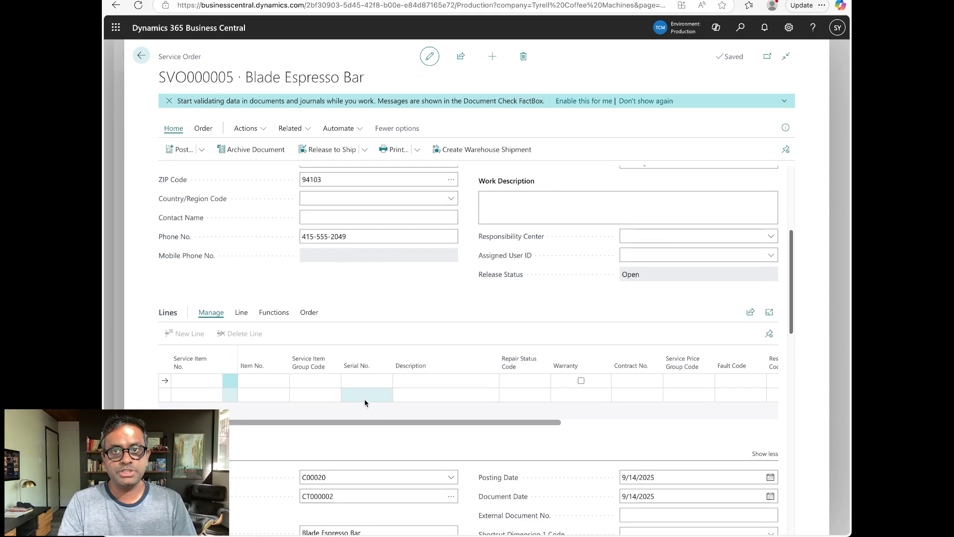
{"action": "left_click", "coordinate": [260, 384]}
{"action": "left_click", "coordinate": [195, 381]}
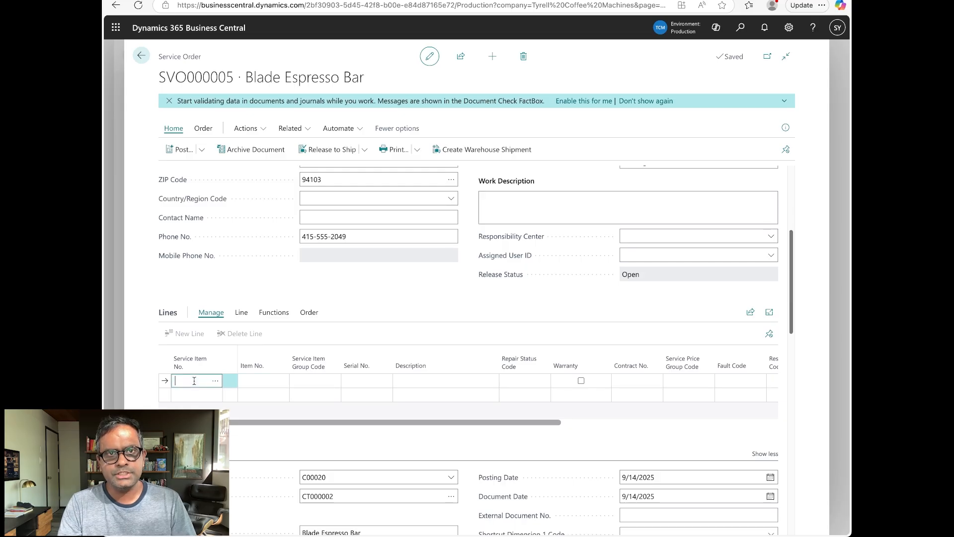
{"action": "left_click", "coordinate": [215, 382]}
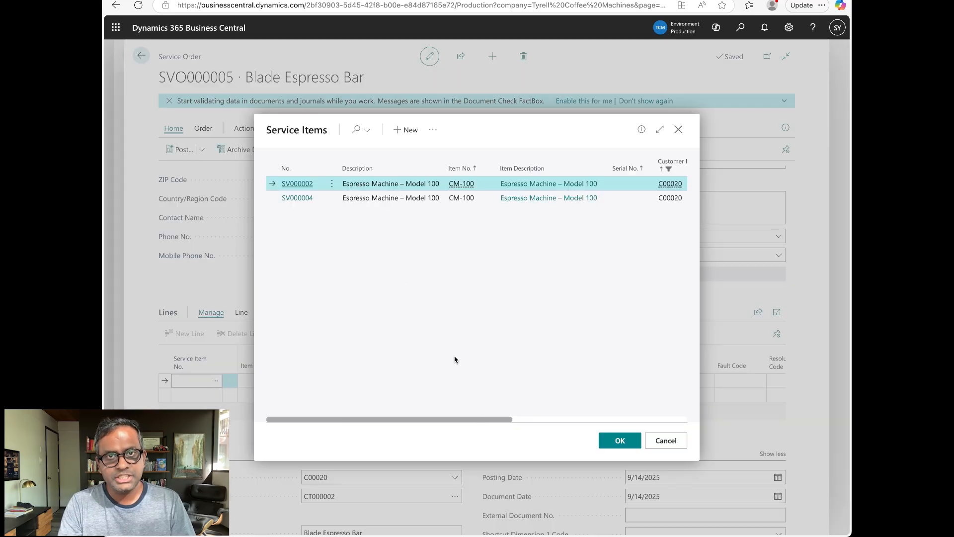
{"action": "left_click", "coordinate": [331, 200]}
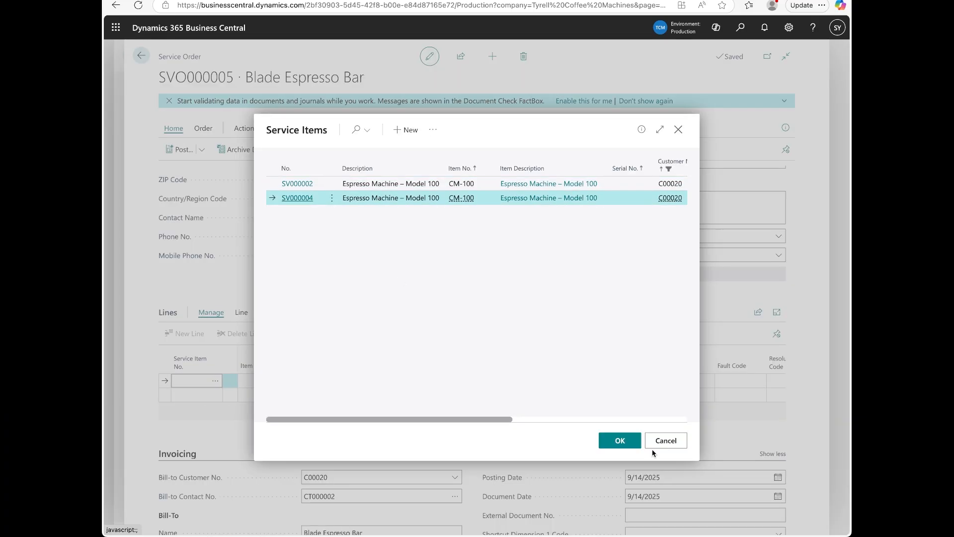
{"action": "left_click", "coordinate": [620, 440]}
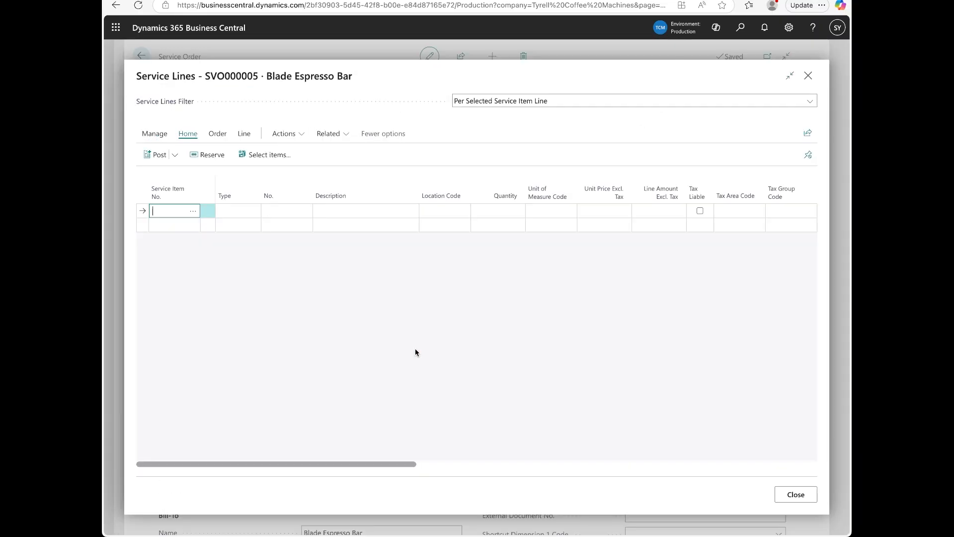
Add an Item line for CM-FLTR01 filter cartridge at location MAIN, quantity 1.
{"action": "left_click", "coordinate": [193, 210]}
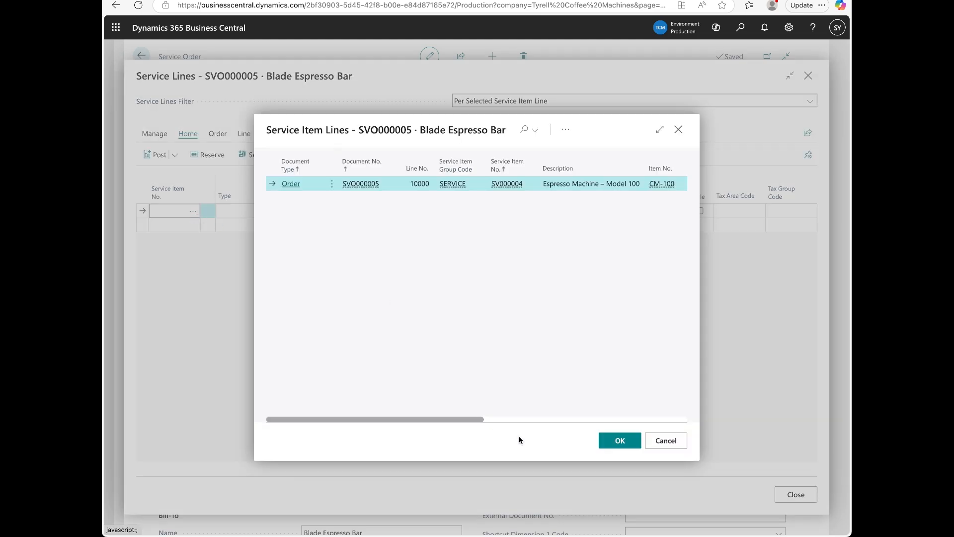
{"action": "left_click", "coordinate": [617, 441]}
{"action": "left_click", "coordinate": [245, 212]}
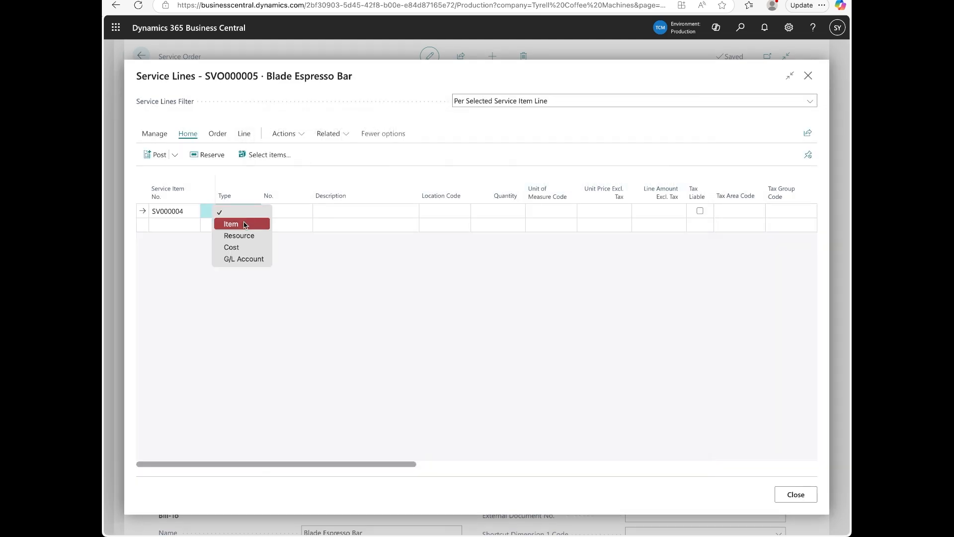
{"action": "left_click", "coordinate": [243, 227]}
{"action": "left_click", "coordinate": [342, 211]}
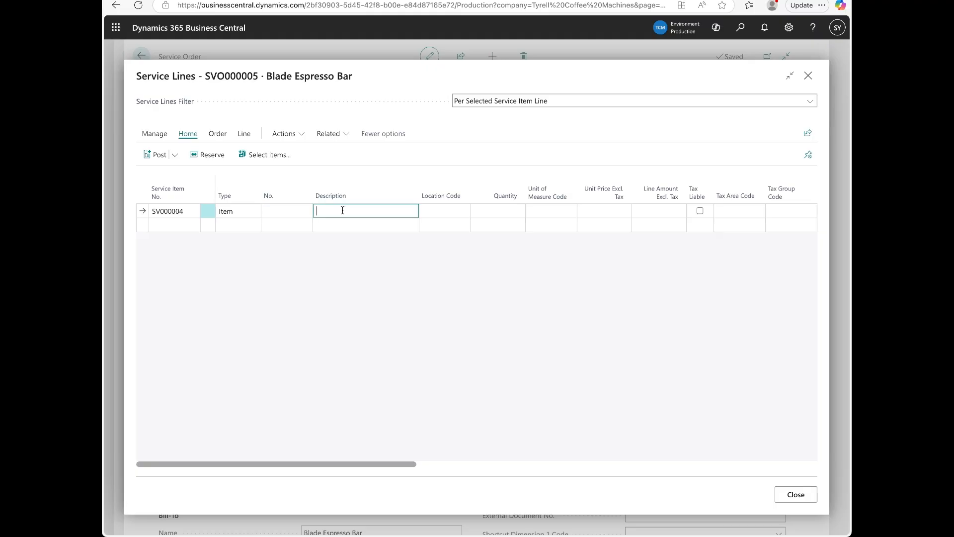
{"action": "left_click", "coordinate": [276, 211]}
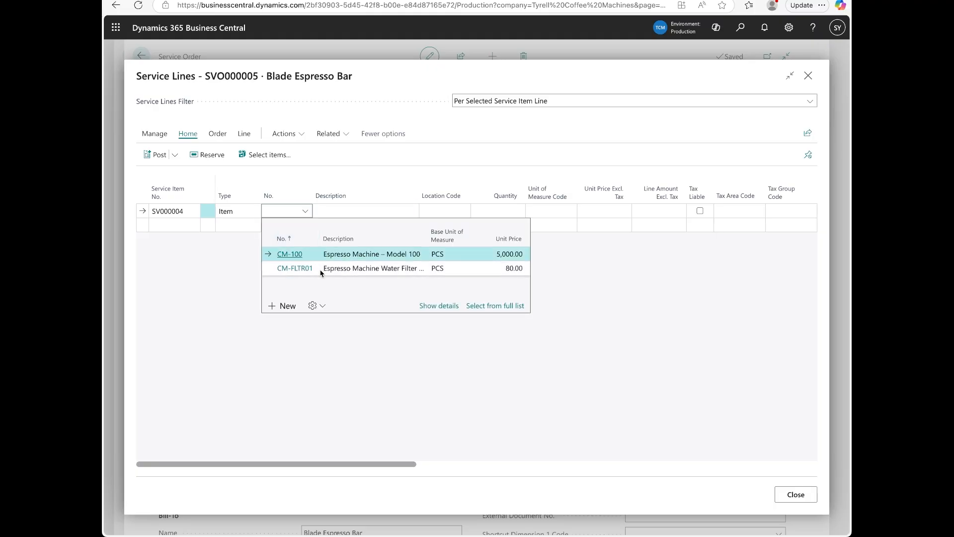
{"action": "left_click", "coordinate": [321, 273]}
{"action": "key", "text": "Tab"}
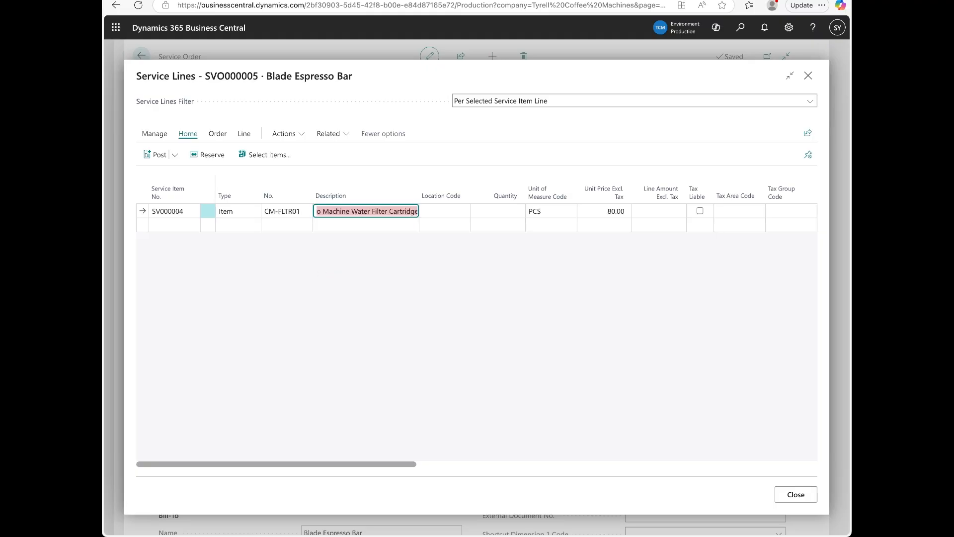
{"action": "key", "text": "Tab"}
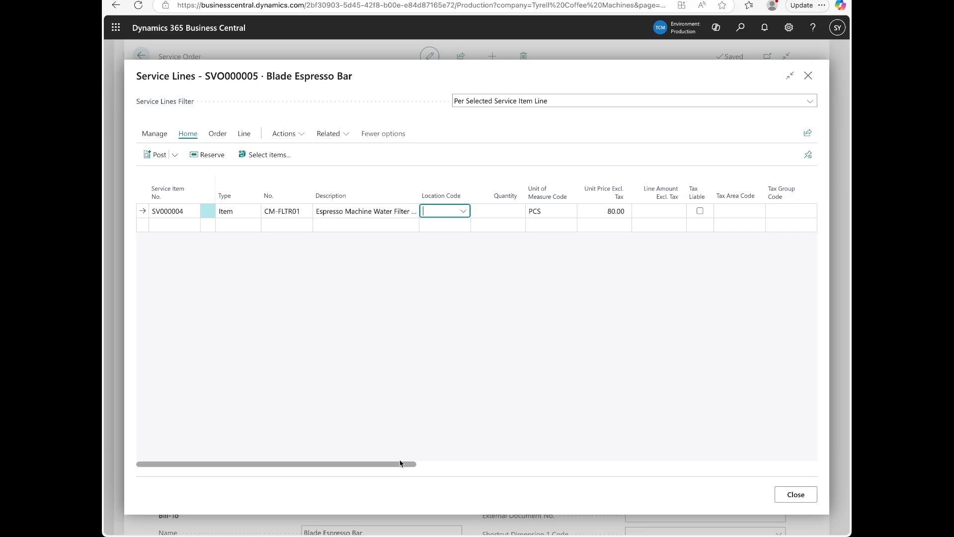
{"action": "type", "text": "MAIN"}
{"action": "key", "text": "Tab"}
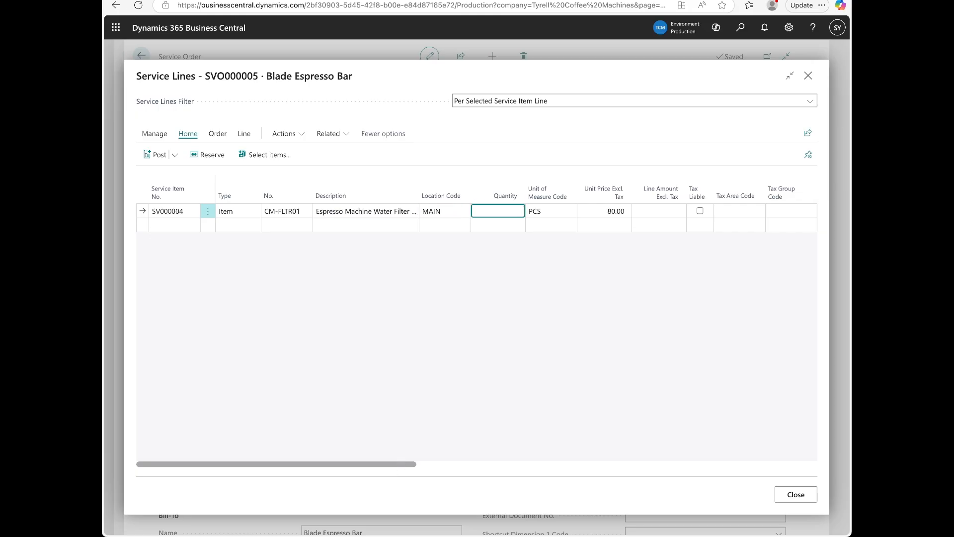
{"action": "type", "text": "1"}
{"action": "key", "text": "Tab"}
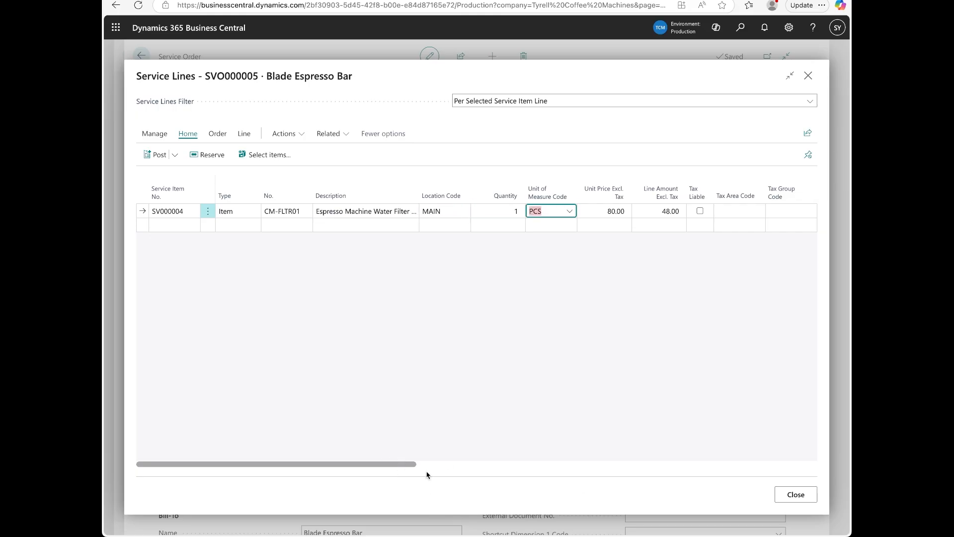
Add a Resource line for R0010 with quantity 1 on SV000004.
{"action": "left_click", "coordinate": [178, 226]}
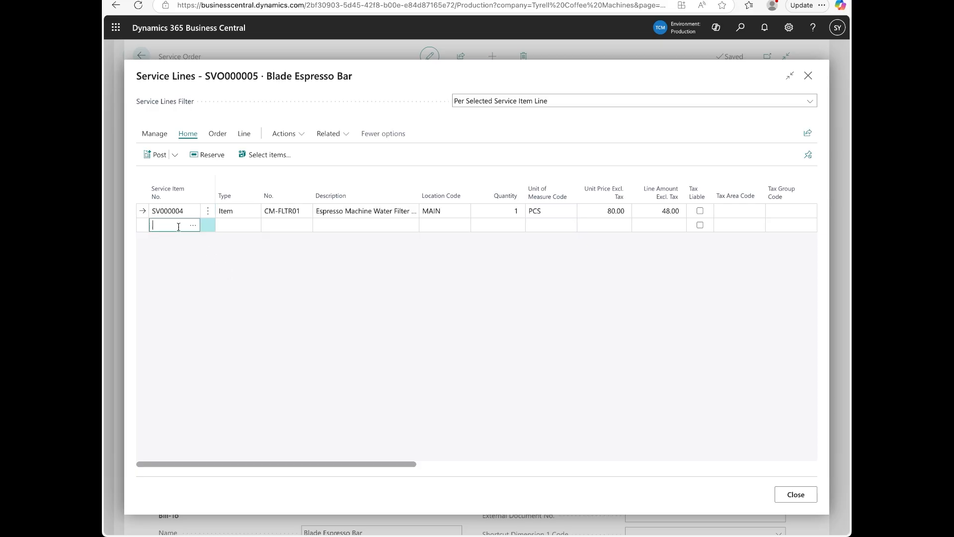
{"action": "left_click", "coordinate": [193, 226]}
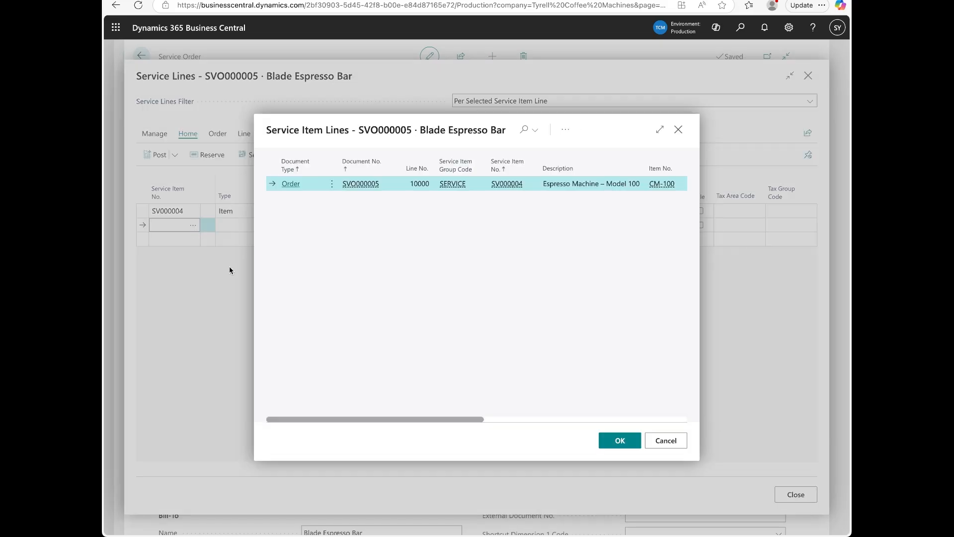
{"action": "left_click", "coordinate": [616, 441]}
{"action": "left_click", "coordinate": [249, 227]}
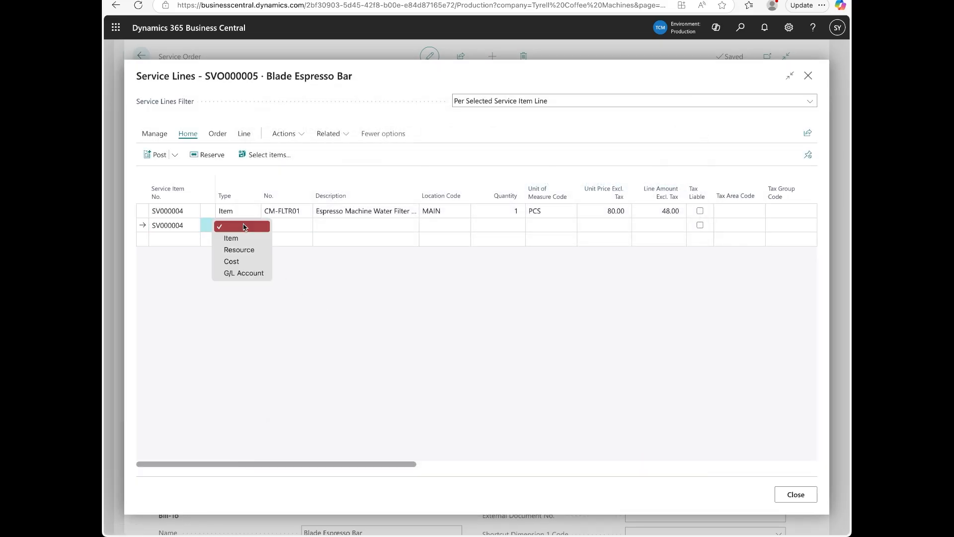
{"action": "left_click", "coordinate": [240, 250]}
{"action": "left_click", "coordinate": [286, 225]}
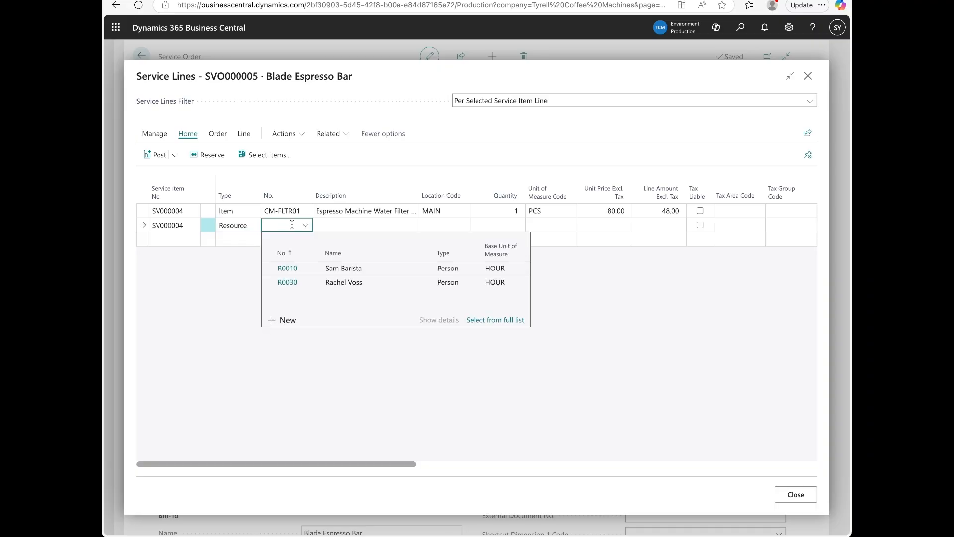
{"action": "left_click", "coordinate": [311, 269]}
{"action": "key", "text": "Tab"}
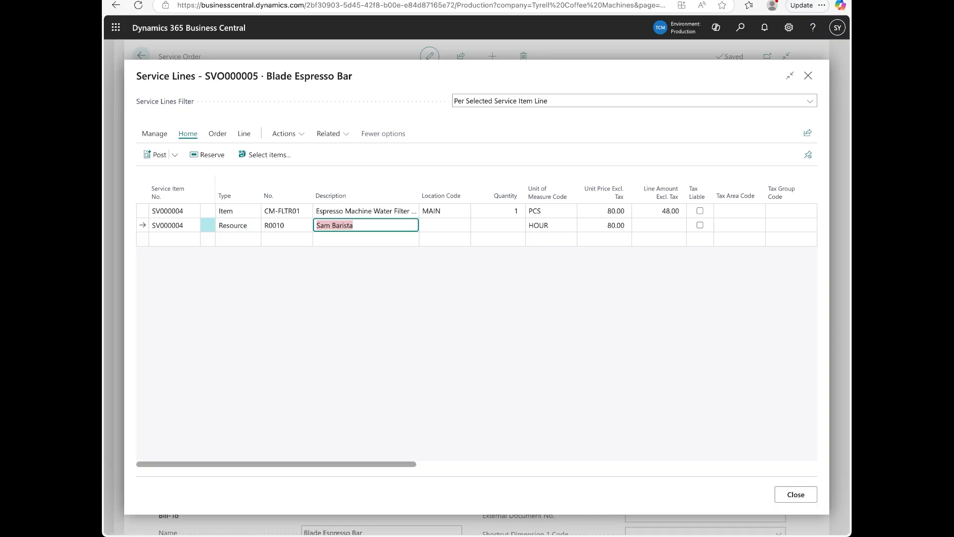
{"action": "key", "text": "Tab"}
{"action": "left_click", "coordinate": [513, 225]}
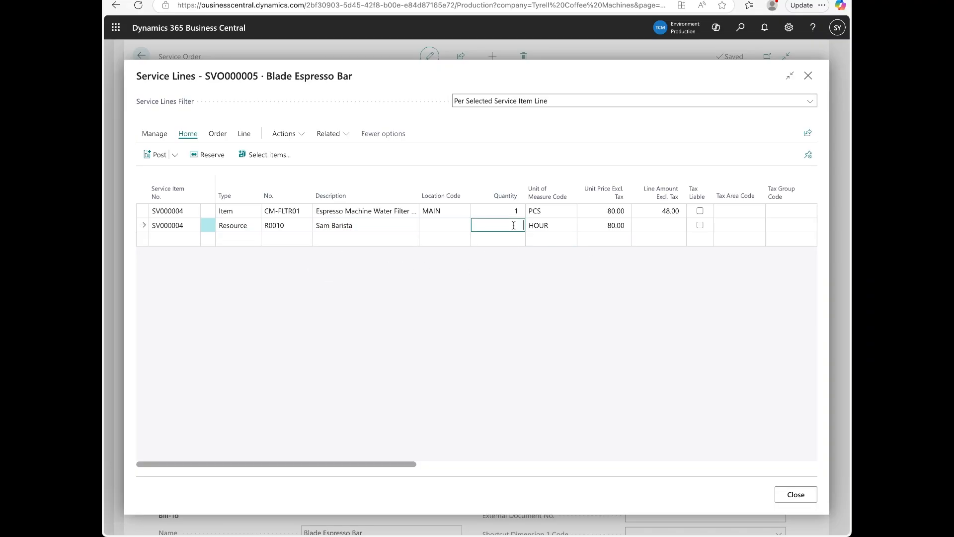
{"action": "type", "text": "1"}
{"action": "key", "text": "Tab"}
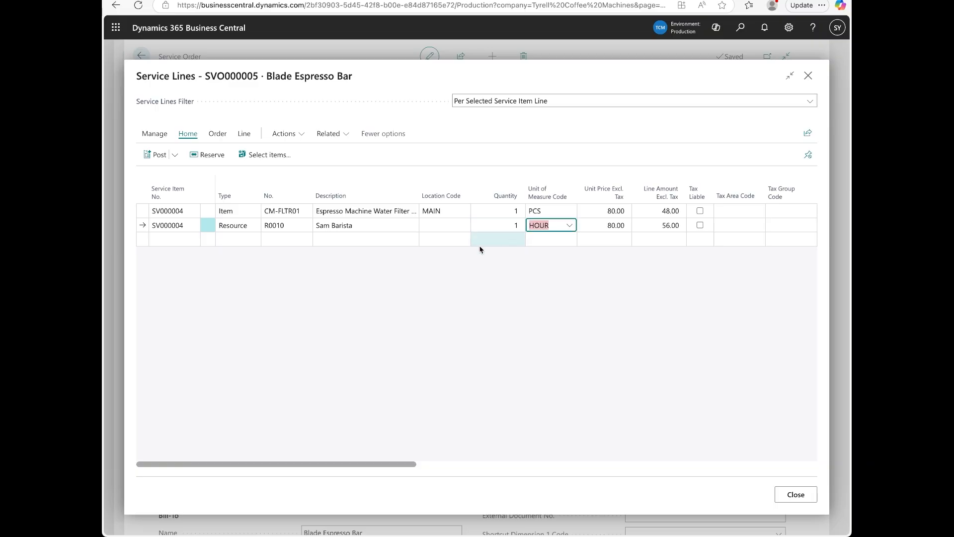
Add a TRAVEL Cost line for SV000004 and close the service lines.
{"action": "left_click", "coordinate": [171, 238]}
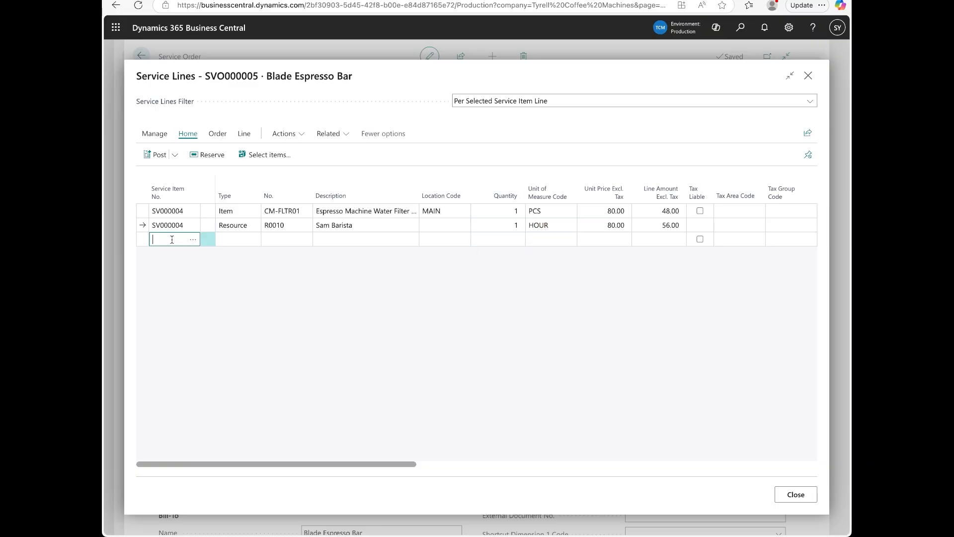
{"action": "left_click", "coordinate": [193, 240]}
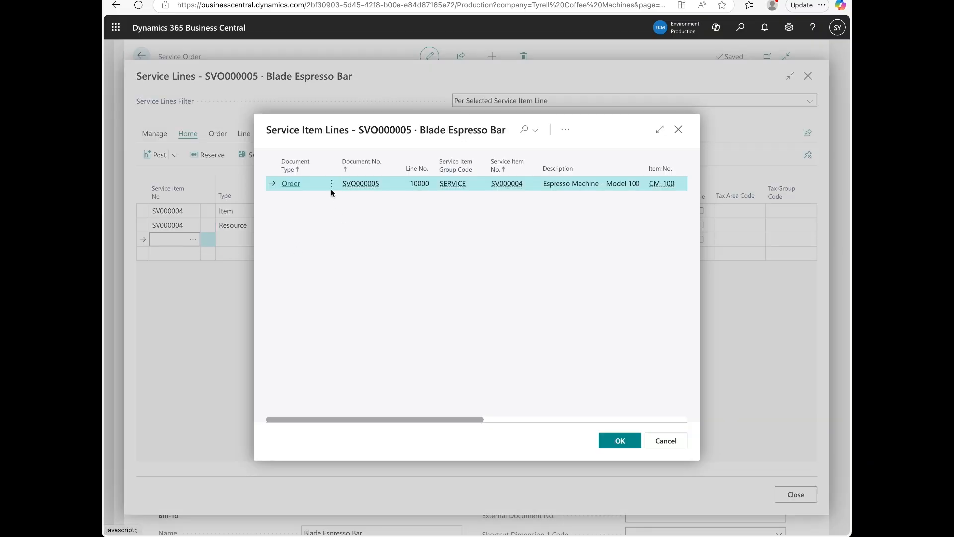
{"action": "left_click", "coordinate": [618, 441]}
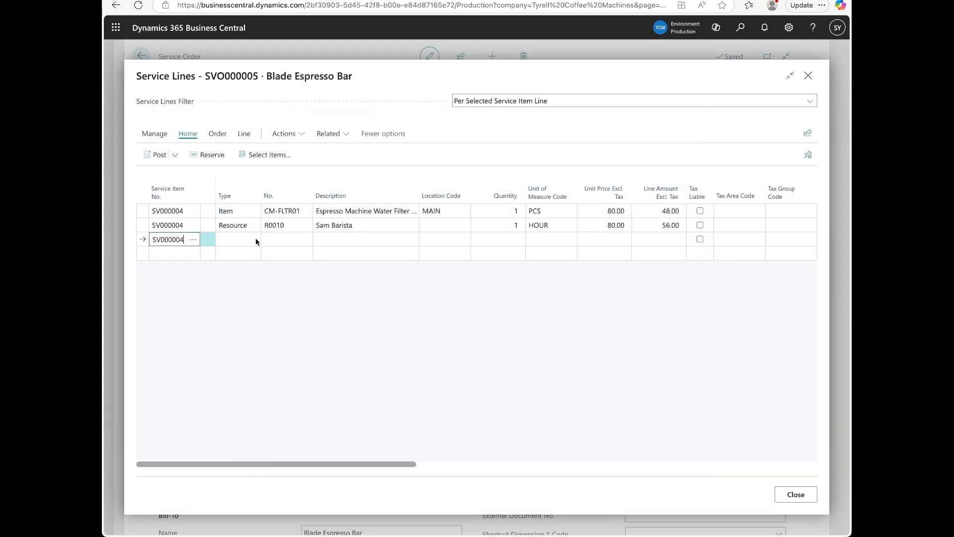
{"action": "left_click", "coordinate": [257, 241]}
{"action": "left_click", "coordinate": [241, 274]}
{"action": "left_click", "coordinate": [286, 238]}
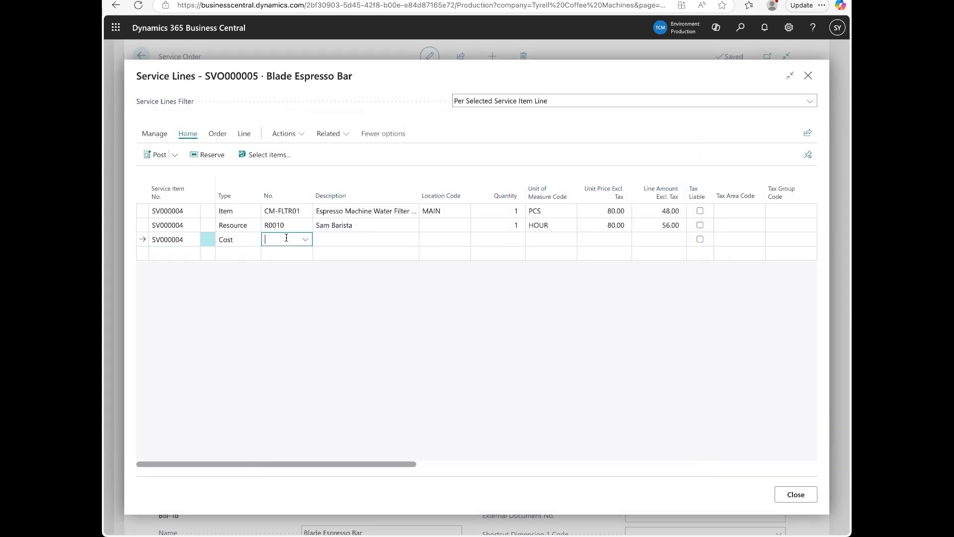
{"action": "left_click", "coordinate": [309, 296]}
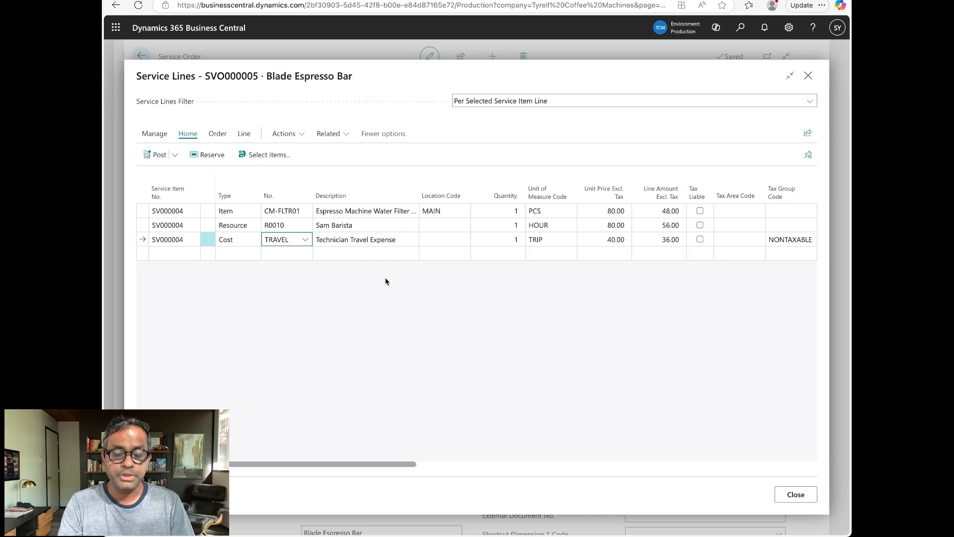
{"action": "left_click", "coordinate": [507, 262]}
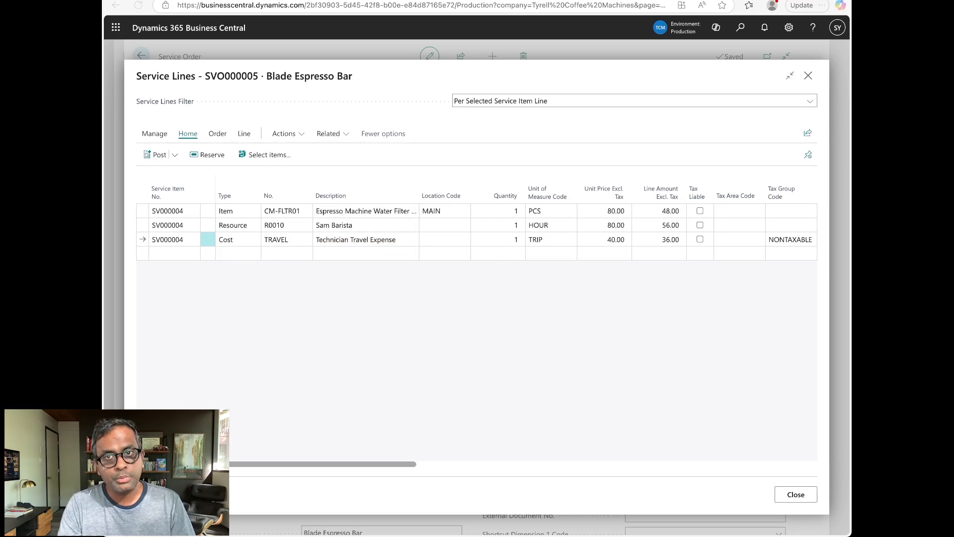
{"action": "left_click", "coordinate": [629, 462]}
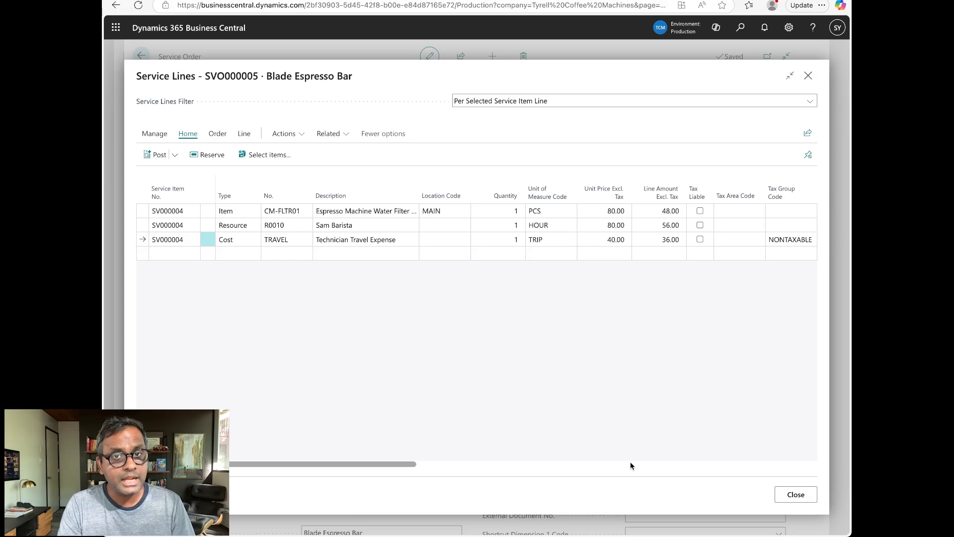
{"action": "key", "text": "Escape"}
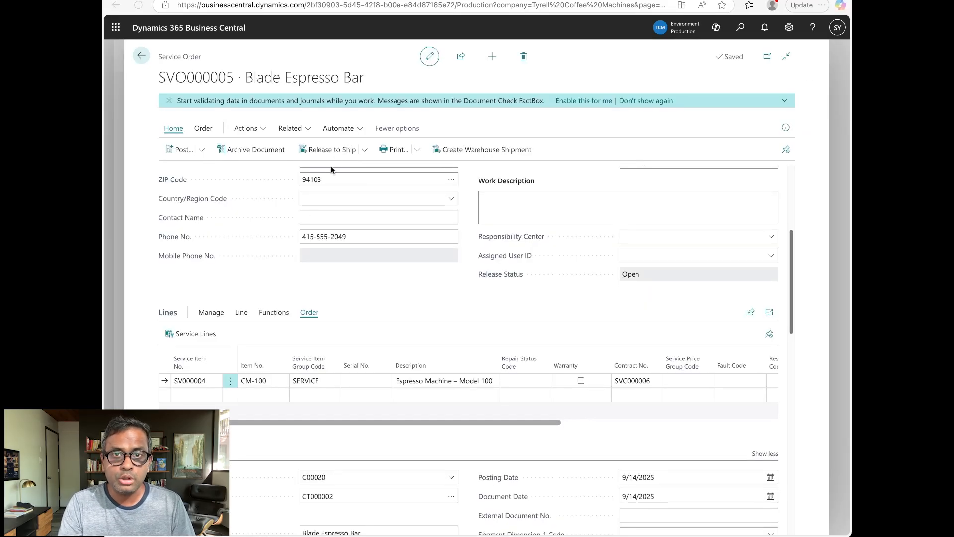
Preview the Service Order report for the Blade Espresso Bar order.
{"action": "left_click", "coordinate": [398, 154]}
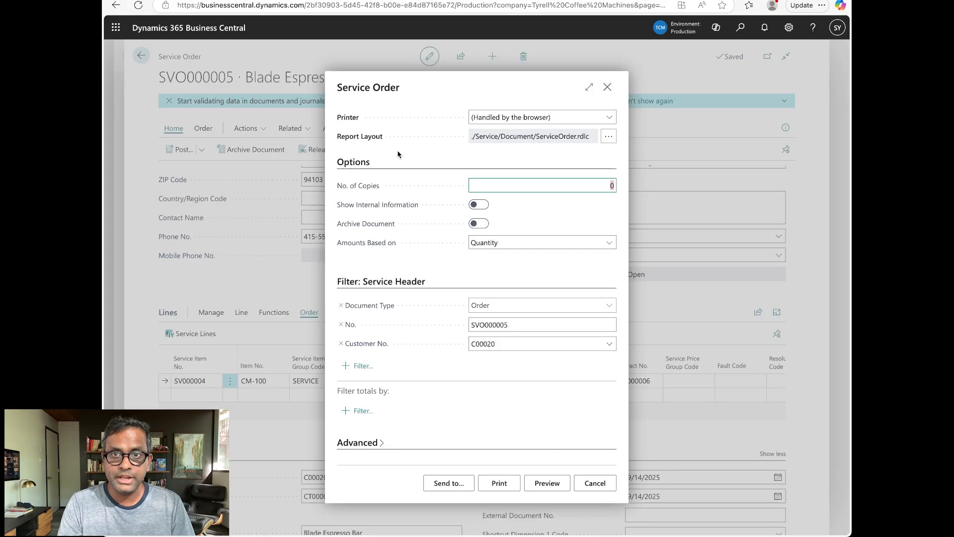
{"action": "left_click", "coordinate": [546, 483]}
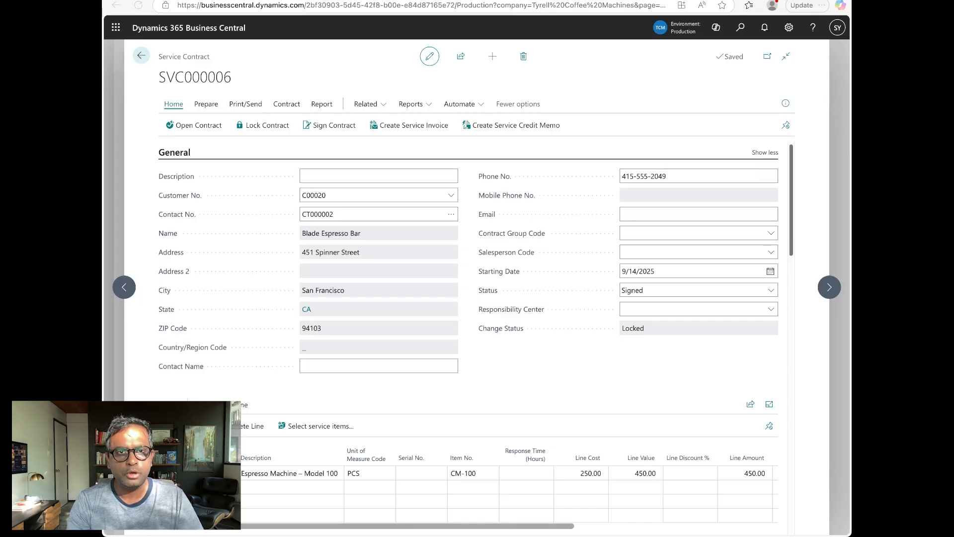
{"action": "scroll", "coordinate": [597, 395], "scroll_direction": "down", "scroll_amount": 7}
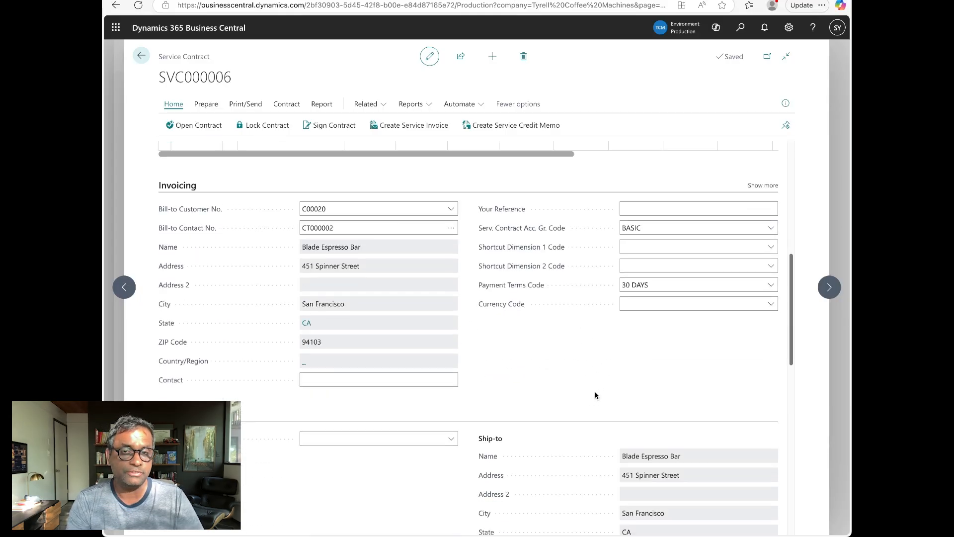
{"action": "scroll", "coordinate": [596, 395], "scroll_direction": "down", "scroll_amount": 8}
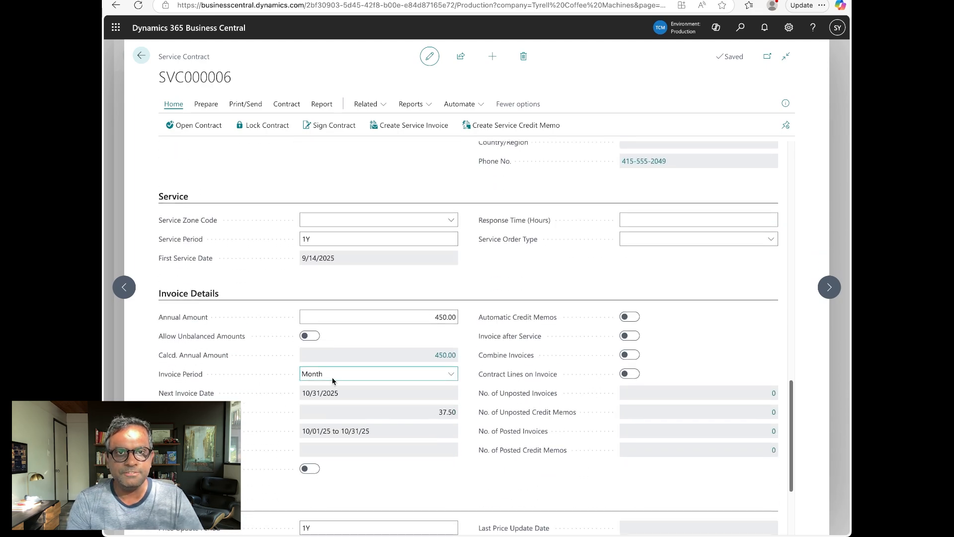
{"action": "left_click", "coordinate": [340, 376]}
{"action": "left_click", "coordinate": [340, 374]}
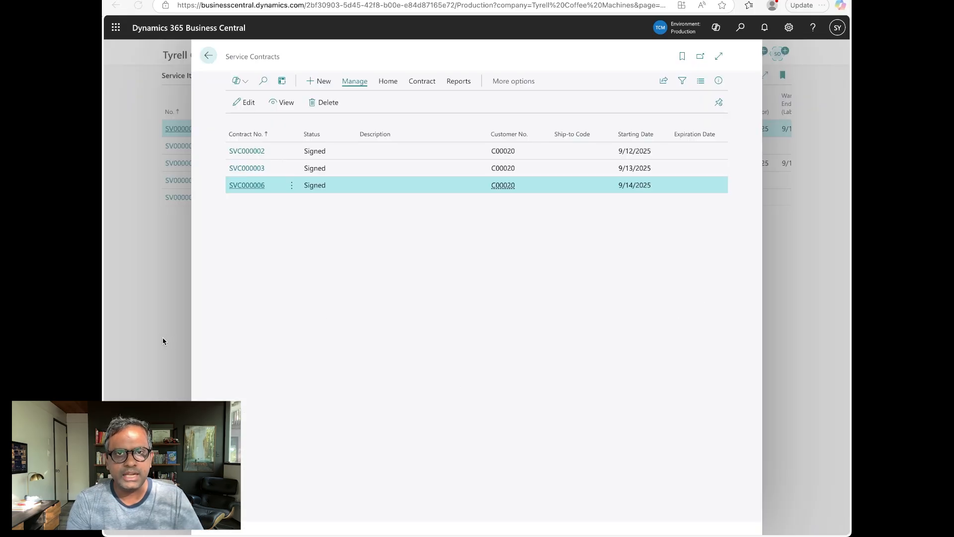
{"action": "left_click", "coordinate": [247, 185]}
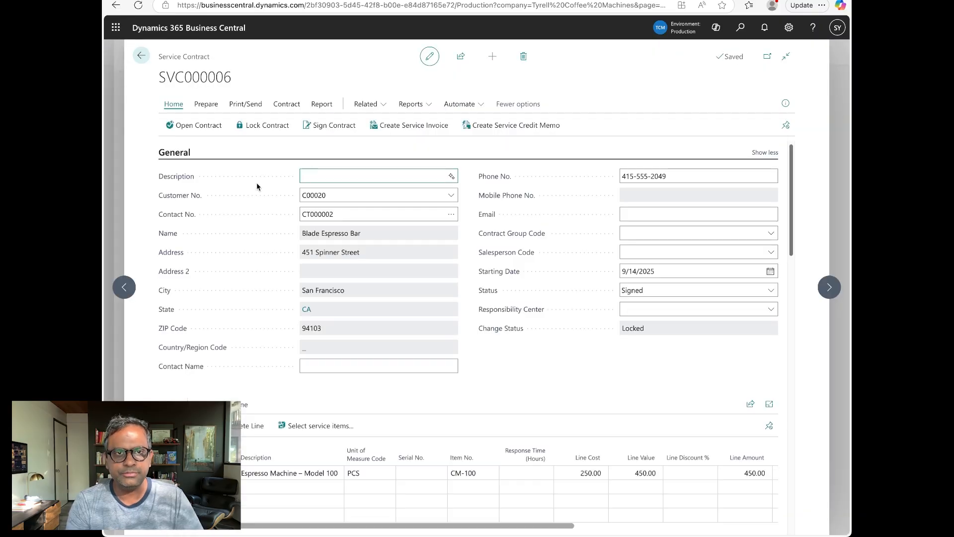
Create the contract's service invoice for 09/14/25–09/30/25.
{"action": "left_click", "coordinate": [417, 129]}
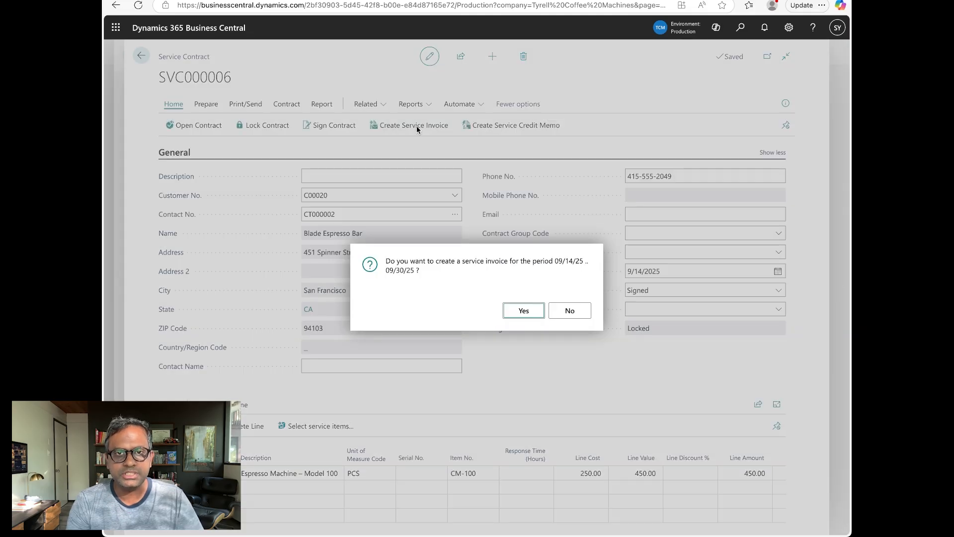
{"action": "left_click", "coordinate": [534, 313]}
{"action": "left_click", "coordinate": [567, 311]}
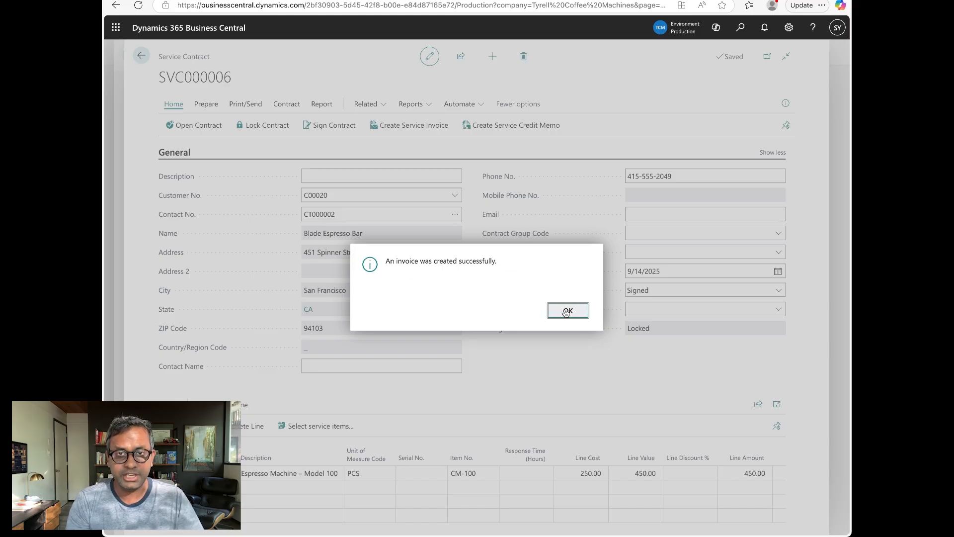
Search 'serv inv' and open the Service Invoices list.
{"action": "key", "text": "alt+q"}
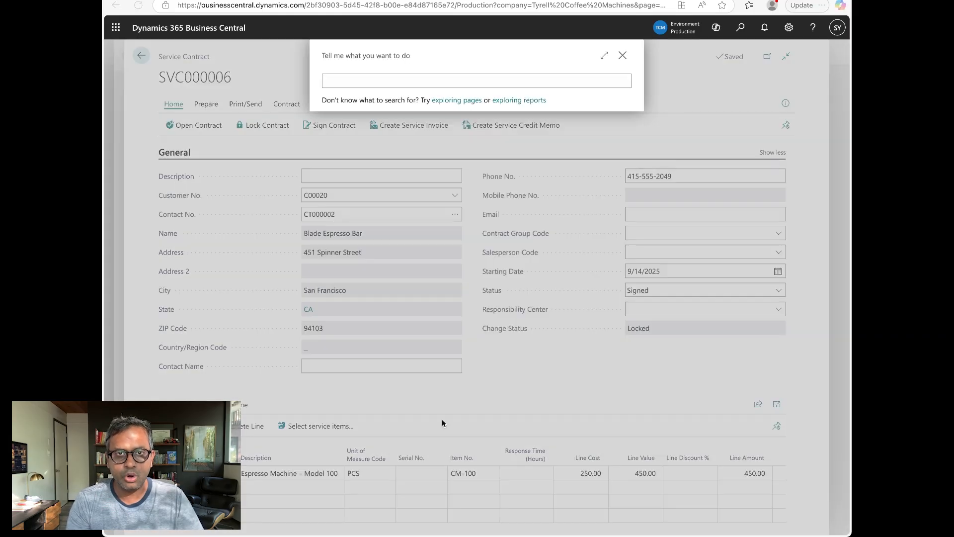
{"action": "left_click", "coordinate": [386, 84]}
{"action": "type", "text": "serv inv"}
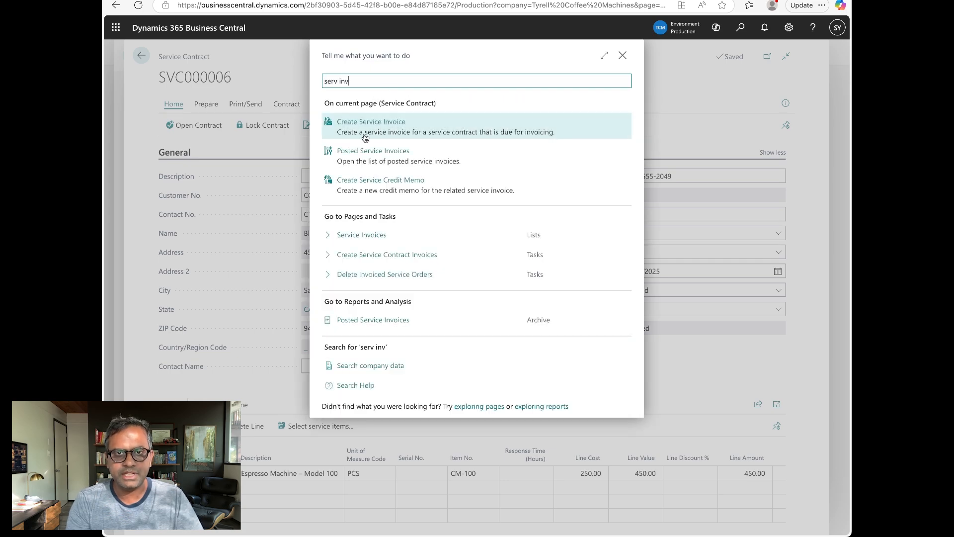
{"action": "left_click", "coordinate": [389, 234]}
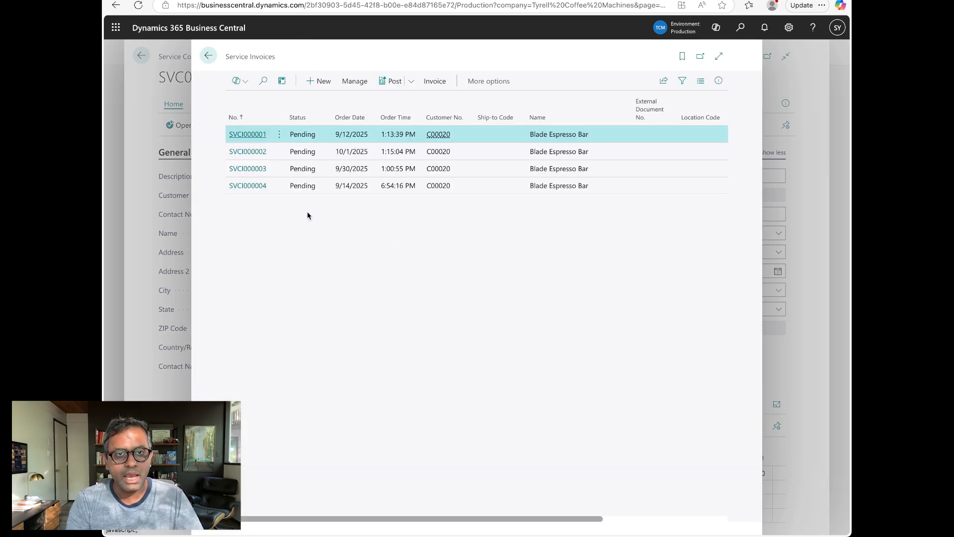
Open service invoice SVCI000004, review it, and post it.
{"action": "left_click", "coordinate": [245, 194]}
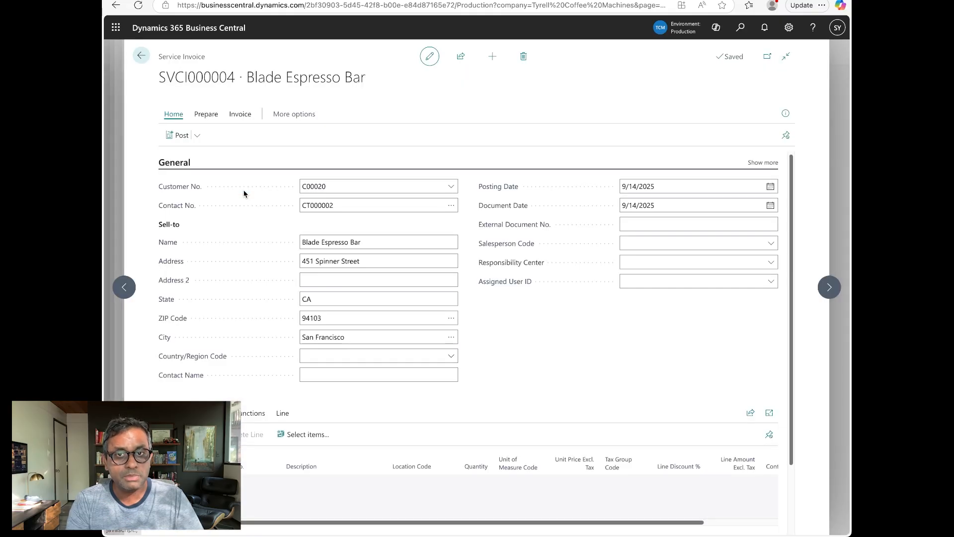
{"action": "scroll", "coordinate": [564, 368], "scroll_direction": "down", "scroll_amount": 3}
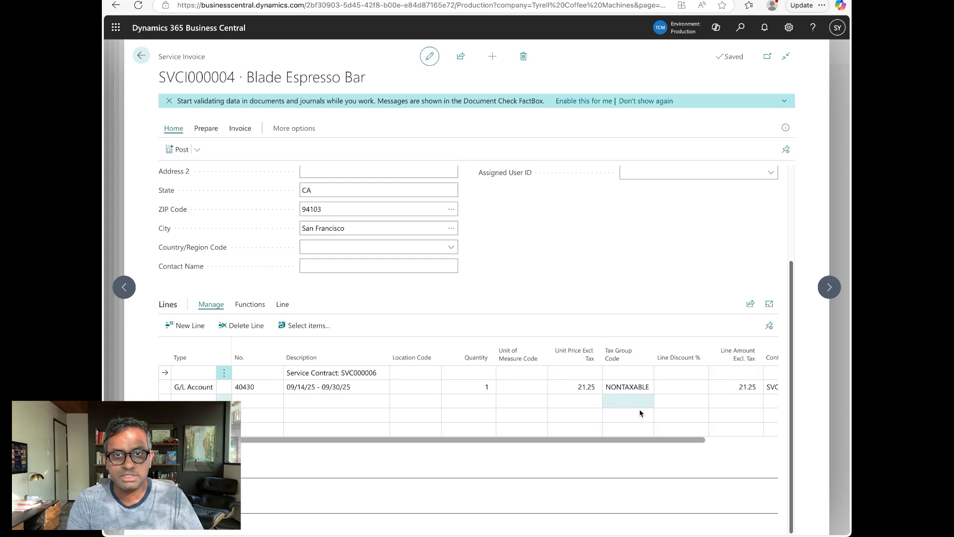
{"action": "scroll", "coordinate": [691, 433], "scroll_direction": "right", "scroll_amount": 2}
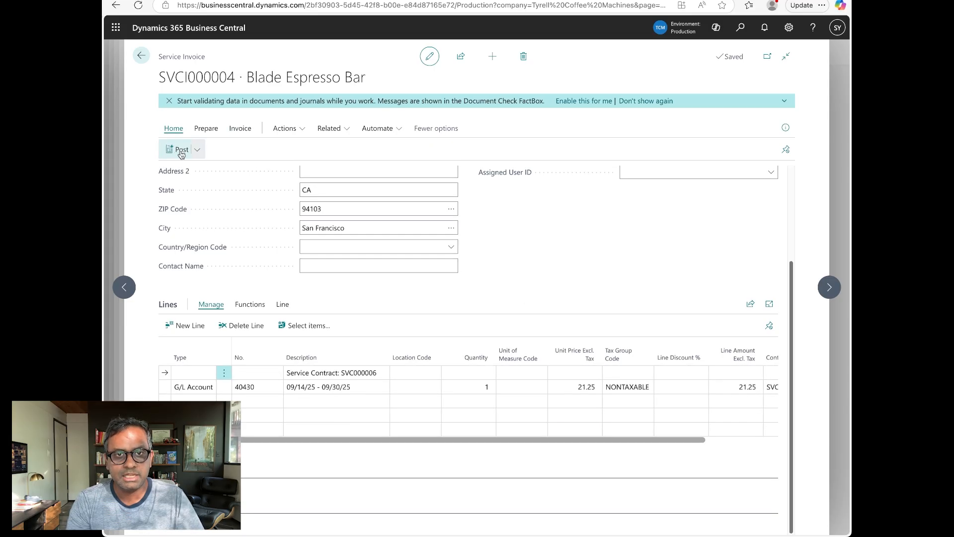
{"action": "left_click", "coordinate": [180, 150]}
{"action": "left_click", "coordinate": [516, 315]}
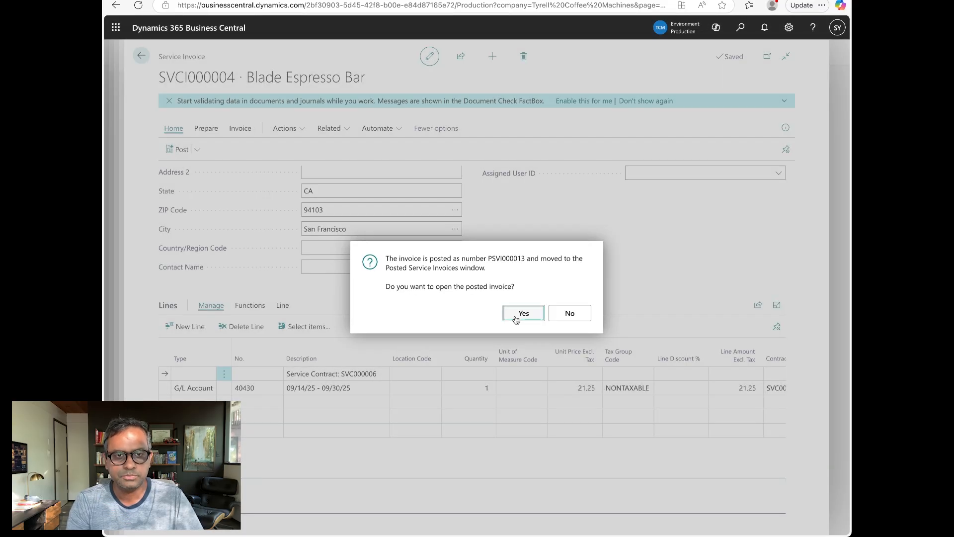
Open posted invoice PSVI000013 and preview its printed report.
{"action": "left_click", "coordinate": [516, 316]}
{"action": "left_click", "coordinate": [277, 110]}
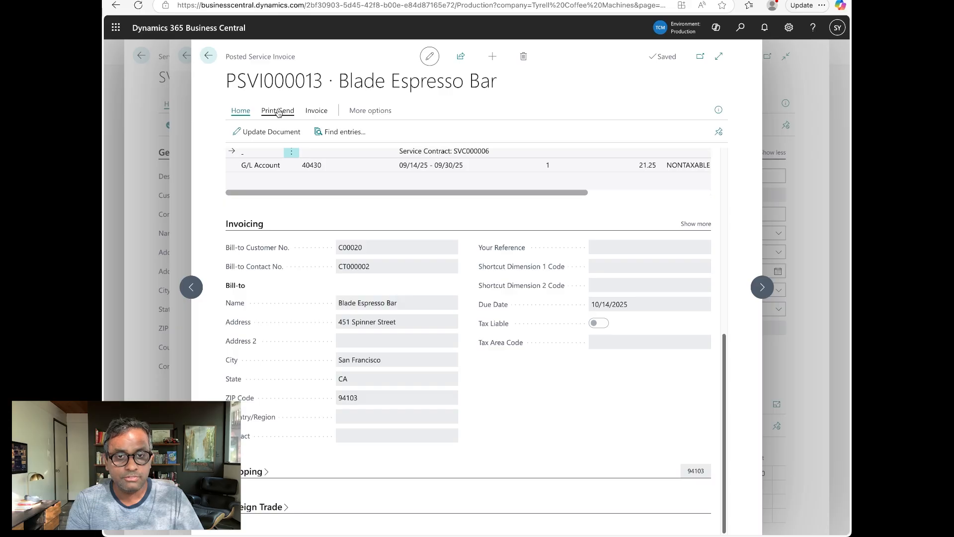
{"action": "left_click", "coordinate": [250, 137]}
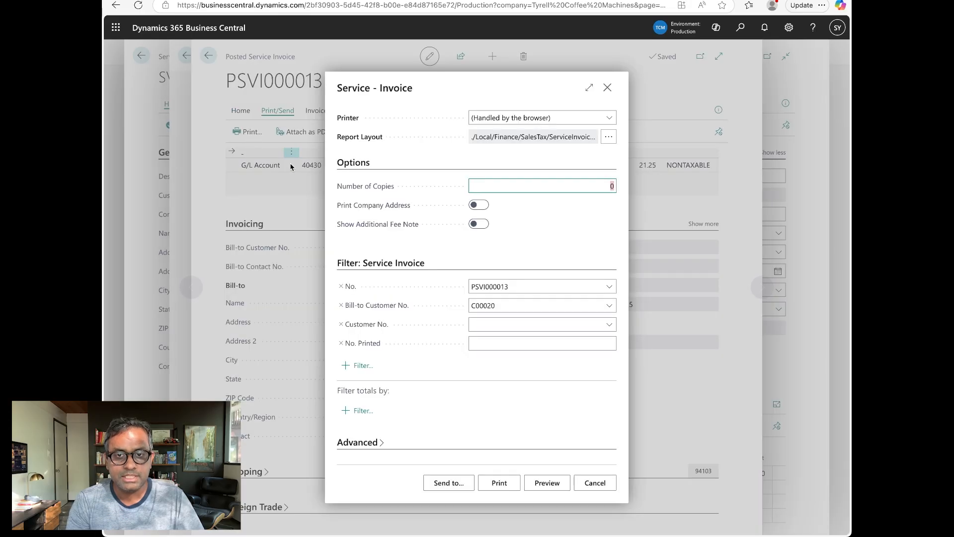
{"action": "left_click", "coordinate": [550, 485]}
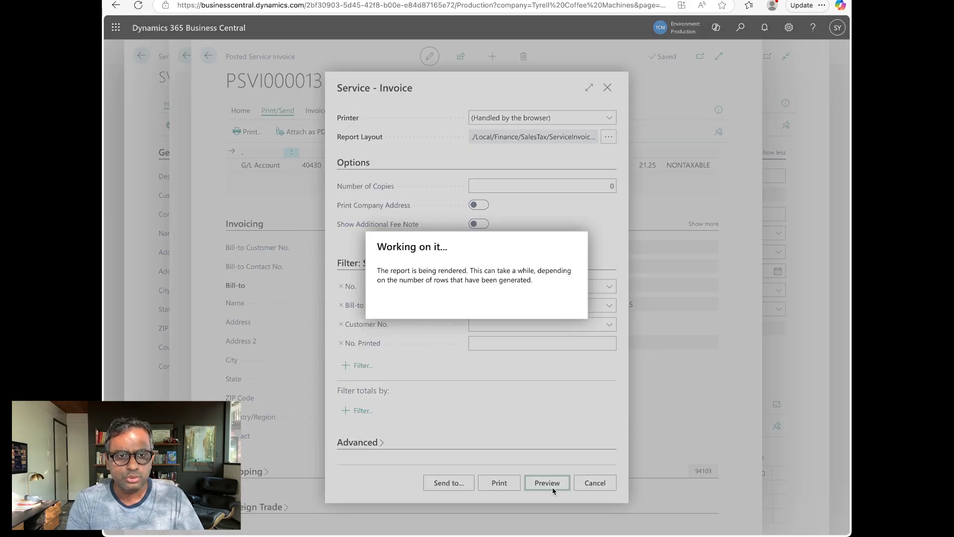